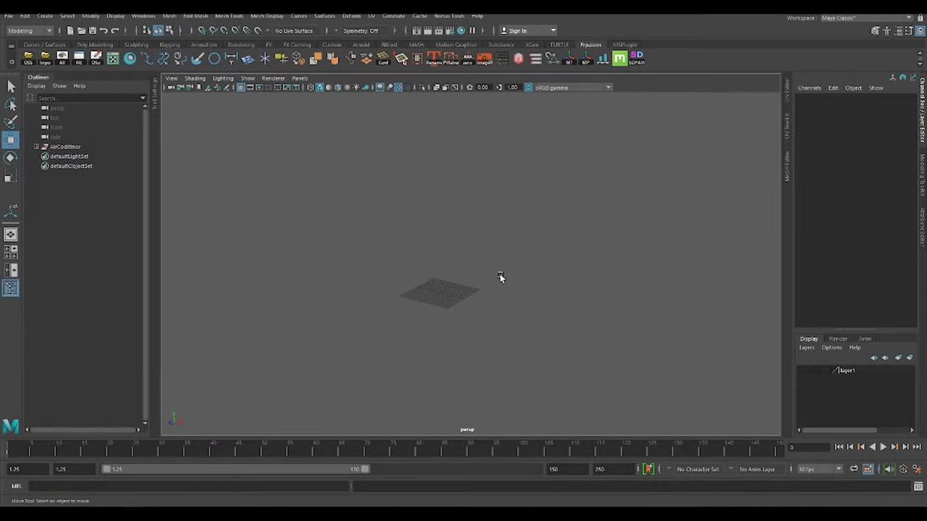
# Create a cube and scale it wider and taller into the main box.
pyautogui.keyDown('shift'); pyautogui.rightClick(510, 239); pyautogui.keyUp('shift')
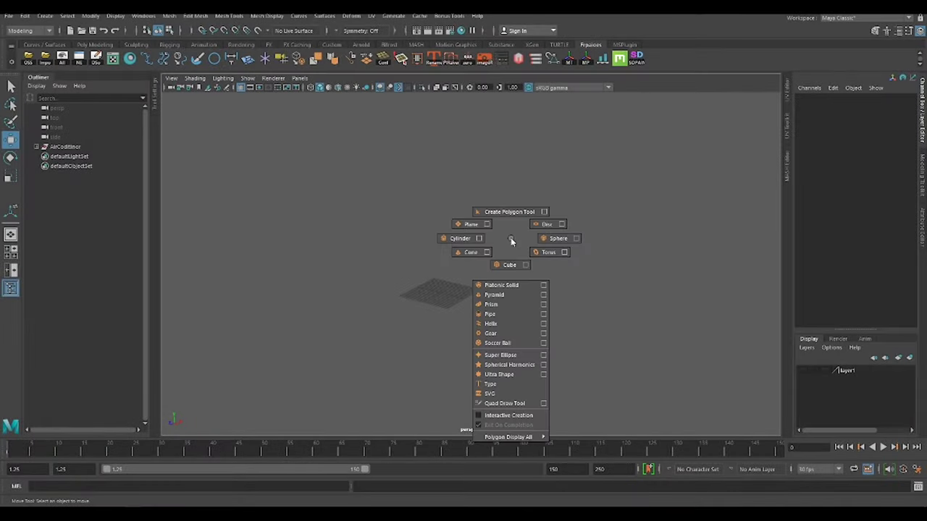
pyautogui.keyDown('shift'); pyautogui.moveTo(510, 241); pyautogui.dragTo(478, 289, button='right'); pyautogui.keyUp('shift')
pyautogui.press('r')
pyautogui.moveTo(467, 311); pyautogui.dragTo(548, 308)
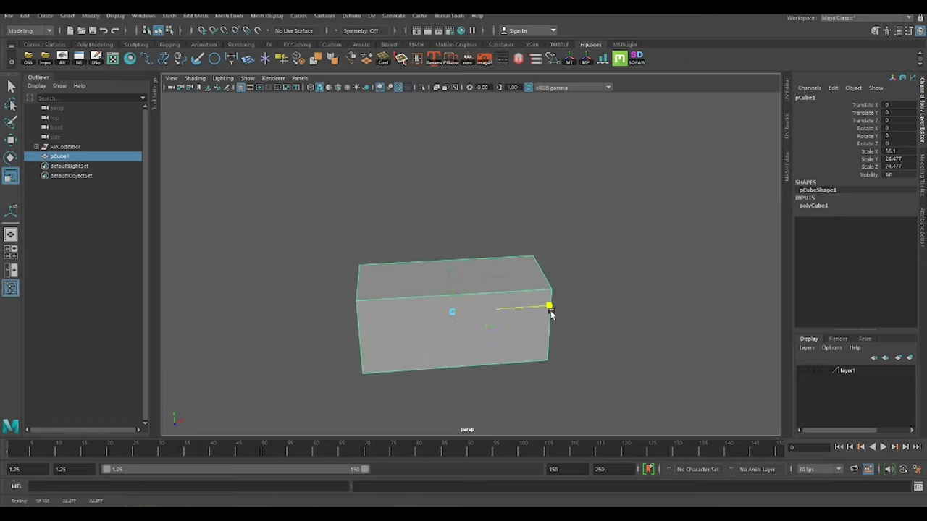
pyautogui.moveTo(456, 272); pyautogui.dragTo(498, 229)
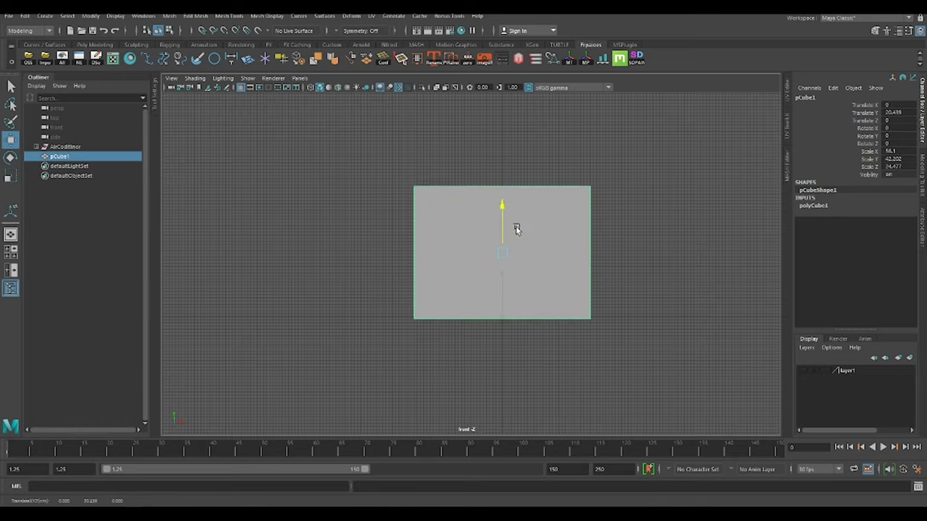
# Insert an edge loop near the top of the box and select it.
pyautogui.keyDown('ctrl'); pyautogui.click(452, 215); pyautogui.keyUp('ctrl')
pyautogui.moveTo(452, 216)
pyautogui.keyDown('alt'); pyautogui.mouseDown()
pyautogui.moveTo(434, 213)
pyautogui.moveTo(482, 200)
pyautogui.mouseUp(); pyautogui.keyUp('alt')
pyautogui.press('w')
pyautogui.doubleClick(479, 197)
pyautogui.click(427, 230)
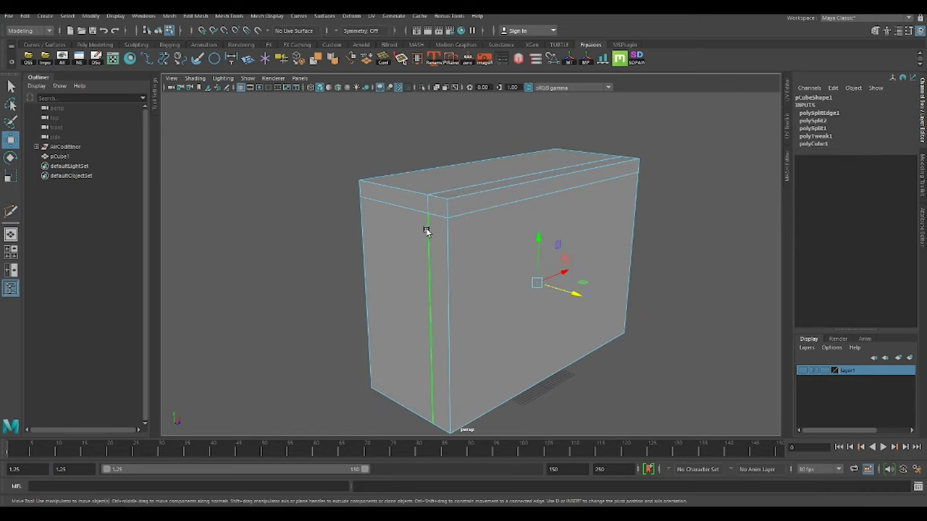
pyautogui.moveTo(427, 230); pyautogui.dragTo(548, 161, button='right')
# Extrude the top face into a separate lid slab and isolate it to check.
pyautogui.keyDown('alt'); pyautogui.moveTo(536, 251); pyautogui.dragTo(585, 196); pyautogui.keyUp('alt')
pyautogui.click(588, 196)
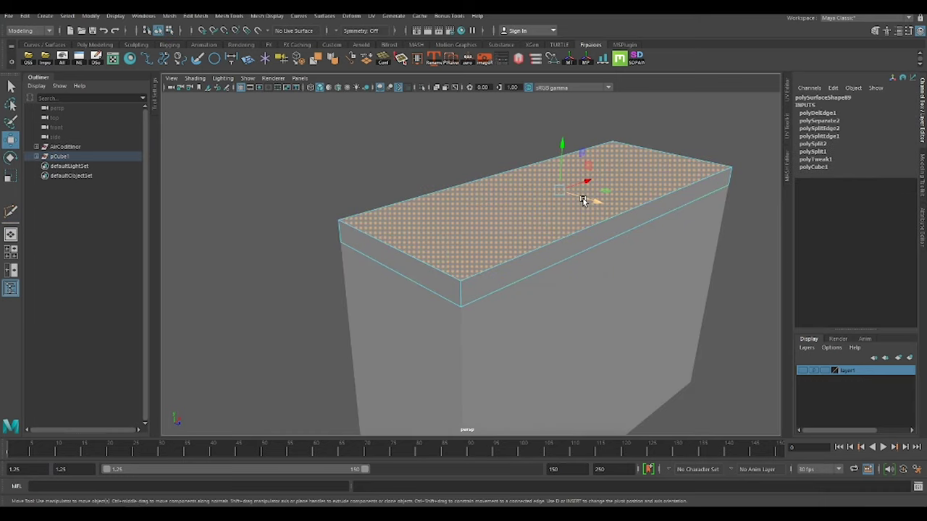
pyautogui.hotkey('ctrl', 'e')
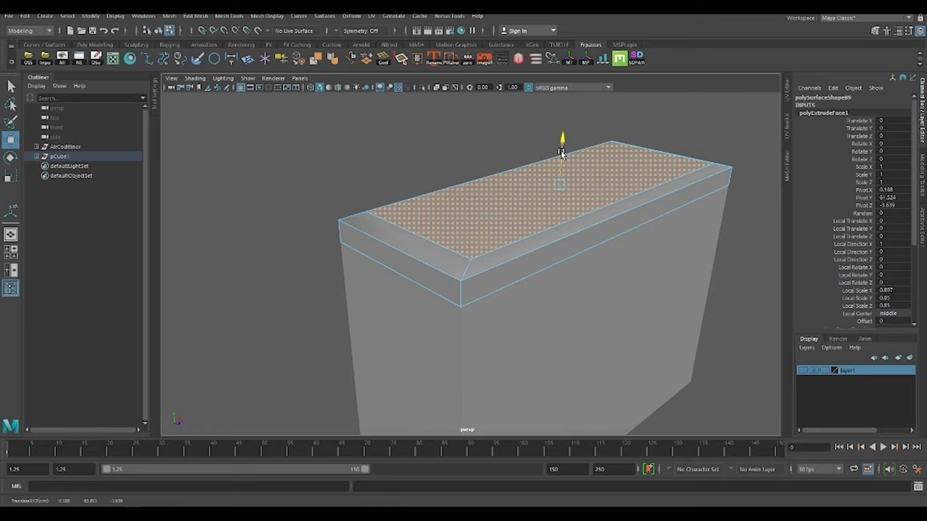
pyautogui.keyDown('alt'); pyautogui.moveTo(562, 150); pyautogui.dragTo(598, 176); pyautogui.keyUp('alt')
pyautogui.doubleClick(557, 205)
pyautogui.moveTo(556, 204)
pyautogui.keyDown('alt'); pyautogui.mouseDown()
pyautogui.moveTo(588, 196)
pyautogui.moveTo(497, 219)
pyautogui.mouseUp(); pyautogui.keyUp('alt')
pyautogui.click(535, 190)
pyautogui.hotkey('ctrl', '1')
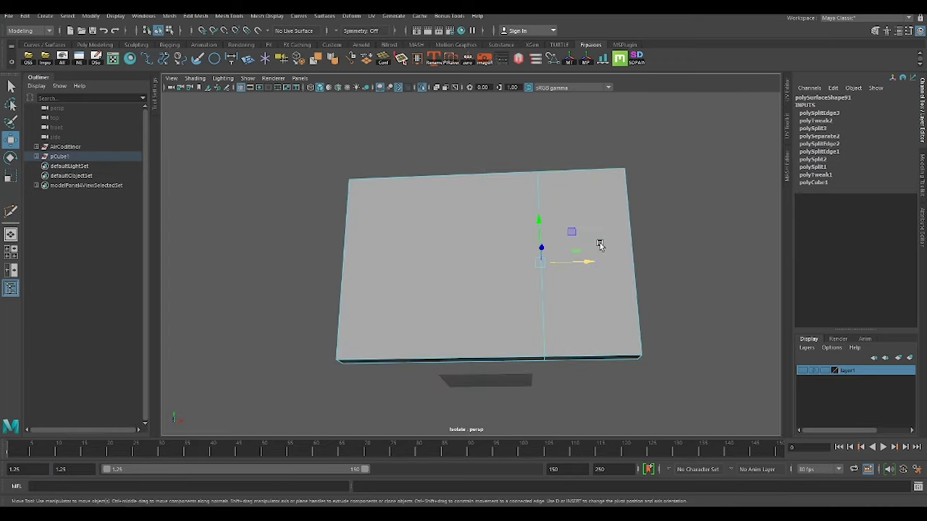
pyautogui.hotkey('ctrl', '1')
# Extrude the front face inward twice to form a recessed front panel.
pyautogui.keyDown('alt'); pyautogui.moveTo(627, 200); pyautogui.dragTo(579, 281); pyautogui.keyUp('alt')
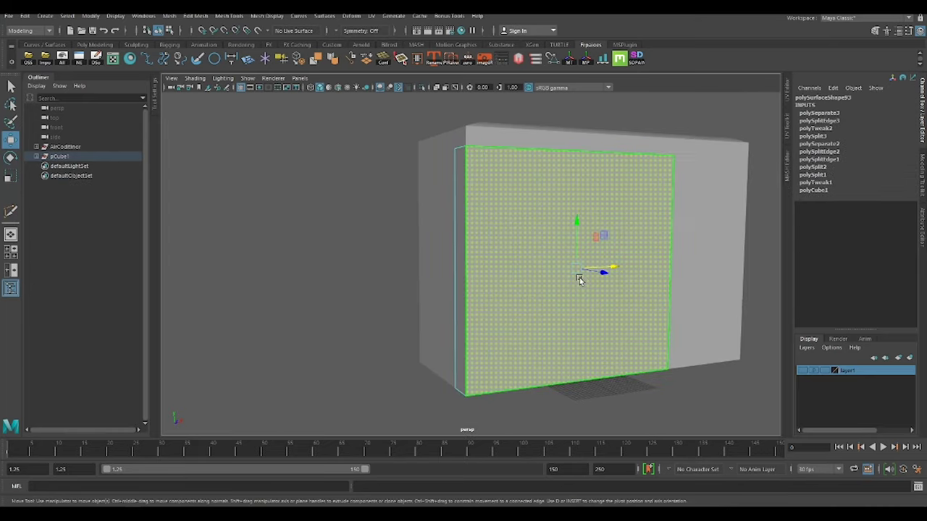
pyautogui.hotkey('ctrl', 'e')
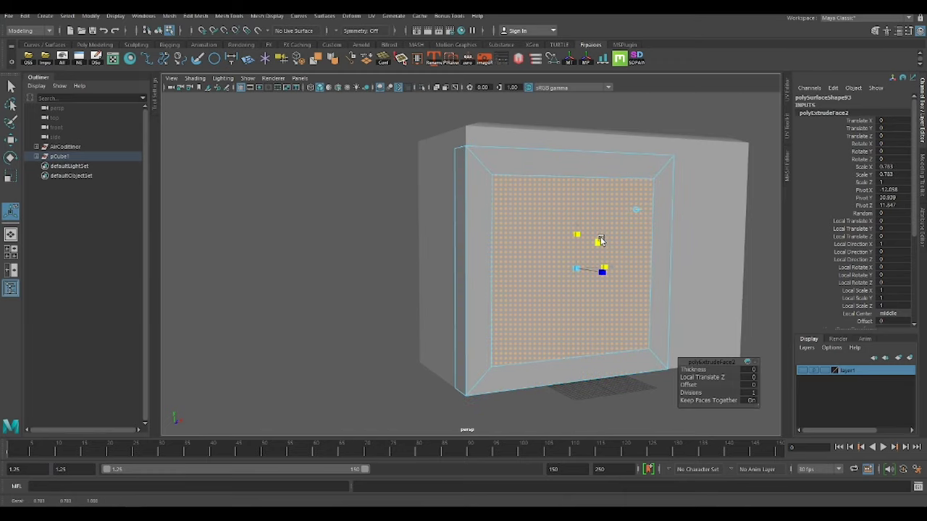
pyautogui.hotkey('ctrl', 'e')
pyautogui.moveTo(600, 242)
pyautogui.keyDown('alt'); pyautogui.mouseDown()
pyautogui.moveTo(649, 292)
pyautogui.moveTo(720, 190)
pyautogui.mouseUp(); pyautogui.keyUp('alt')
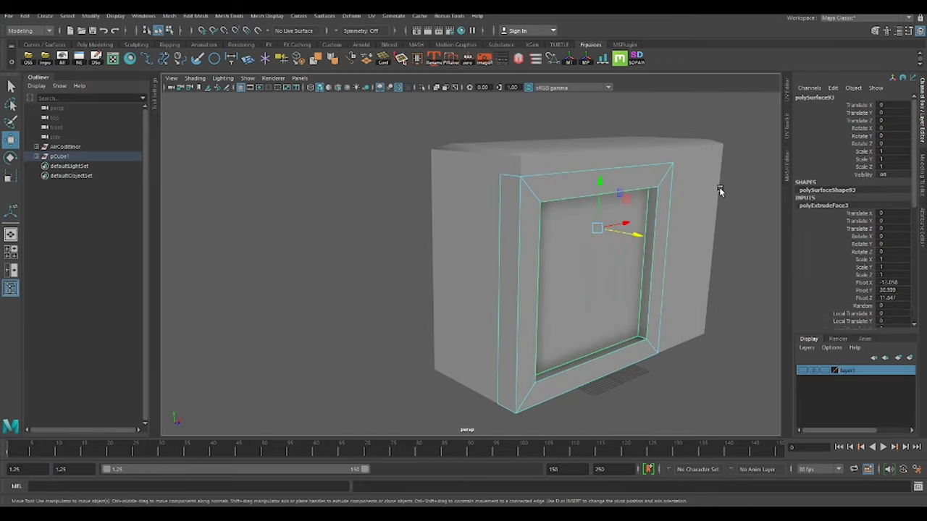
pyautogui.moveTo(568, 180); pyautogui.dragTo(558, 165, button='right')
pyautogui.click(526, 230)
pyautogui.keyDown('alt'); pyautogui.moveTo(526, 230); pyautogui.dragTo(638, 275); pyautogui.keyUp('alt')
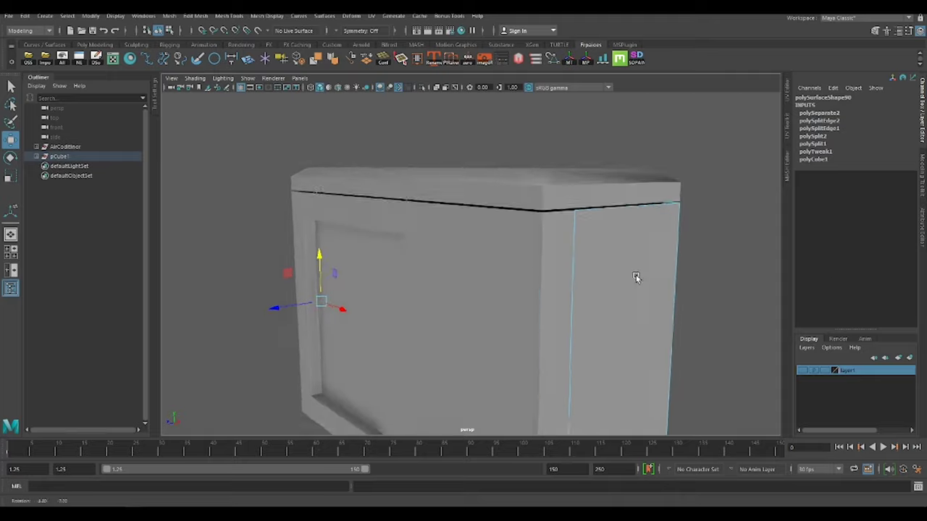
pyautogui.moveTo(637, 275)
pyautogui.keyDown('alt'); pyautogui.mouseDown(button='right')
pyautogui.moveTo(439, 234)
pyautogui.moveTo(561, 298)
pyautogui.mouseUp(button='right'); pyautogui.keyUp('alt')
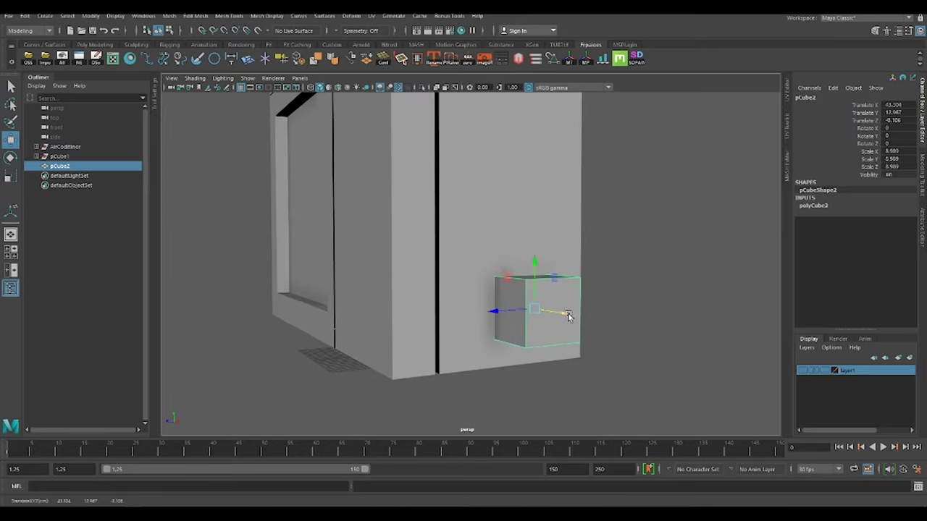
# Scale a cylinder up to span the recessed front panel.
pyautogui.keyDown('alt'); pyautogui.moveTo(568, 317); pyautogui.dragTo(528, 289); pyautogui.keyUp('alt')
pyautogui.press('F10')
pyautogui.click(582, 248)
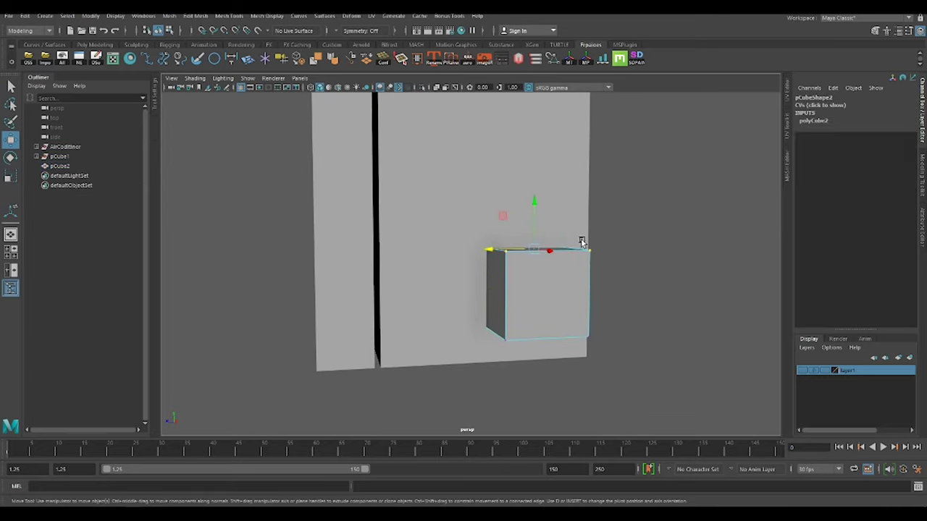
pyautogui.keyDown('alt'); pyautogui.moveTo(586, 252); pyautogui.dragTo(713, 309); pyautogui.keyUp('alt')
pyautogui.keyDown('alt'); pyautogui.moveTo(701, 275); pyautogui.dragTo(569, 270); pyautogui.keyUp('alt')
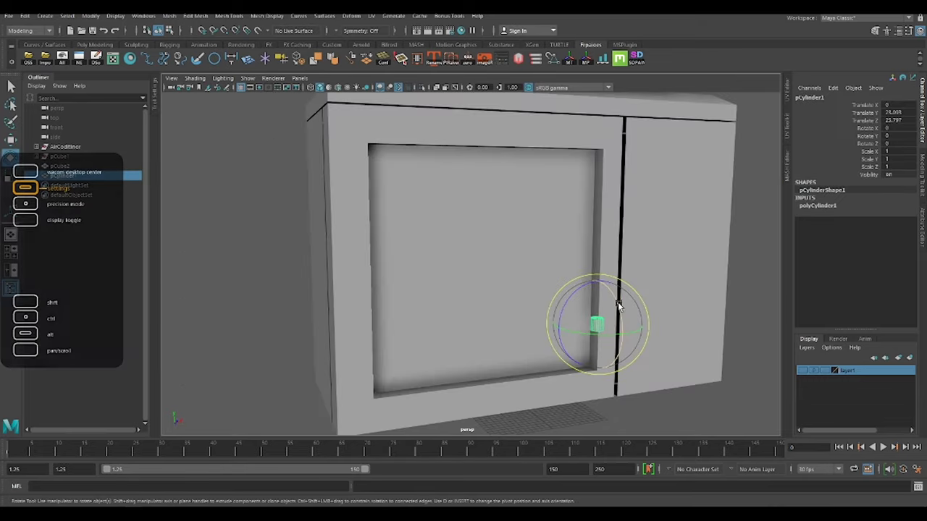
pyautogui.press('r')
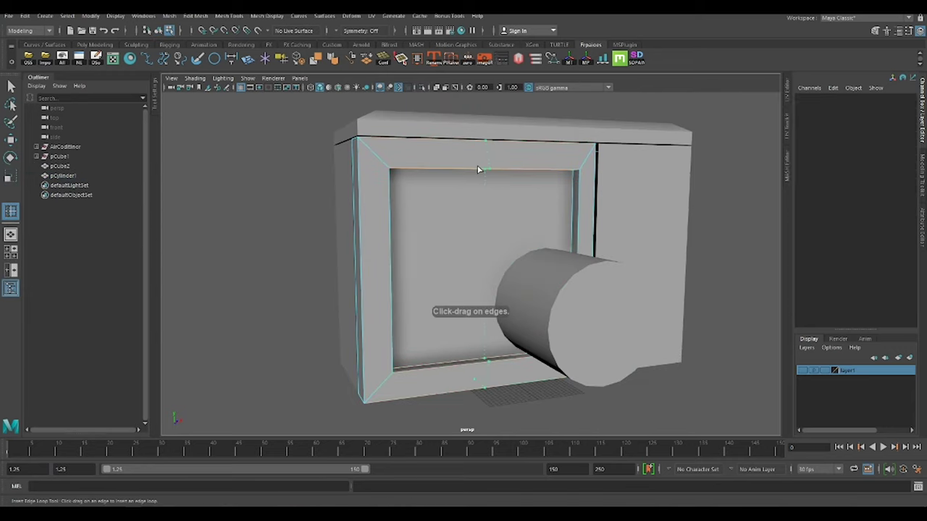
pyautogui.click(585, 291)
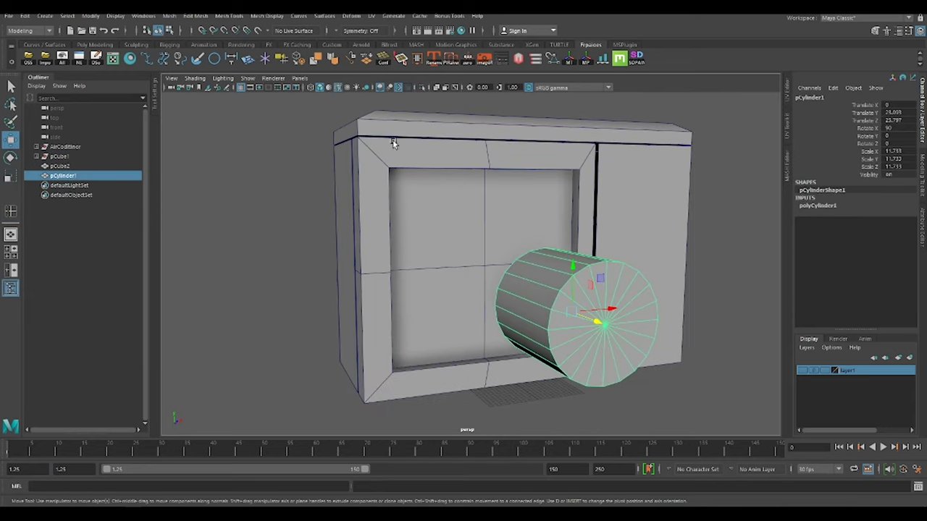
pyautogui.moveTo(459, 271); pyautogui.dragTo(469, 305)
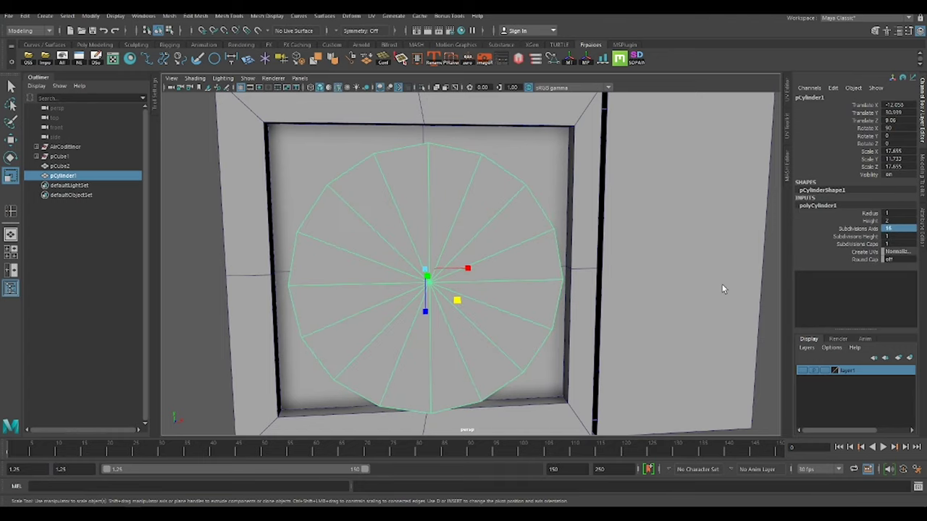
# Hide the spare cylinder copy and Boolean Difference the cylinder from the box.
pyautogui.hotkey('ctrl', 'h')
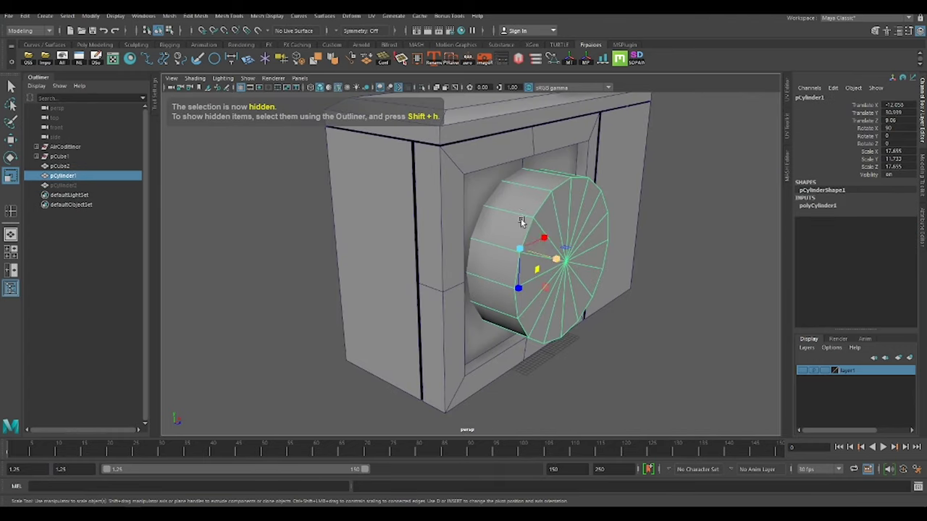
pyautogui.moveTo(737, 254)
pyautogui.keyDown('shift'); pyautogui.mouseDown(button='right')
pyautogui.moveTo(768, 456)
pyautogui.moveTo(814, 466)
pyautogui.mouseUp(button='right'); pyautogui.keyUp('shift')
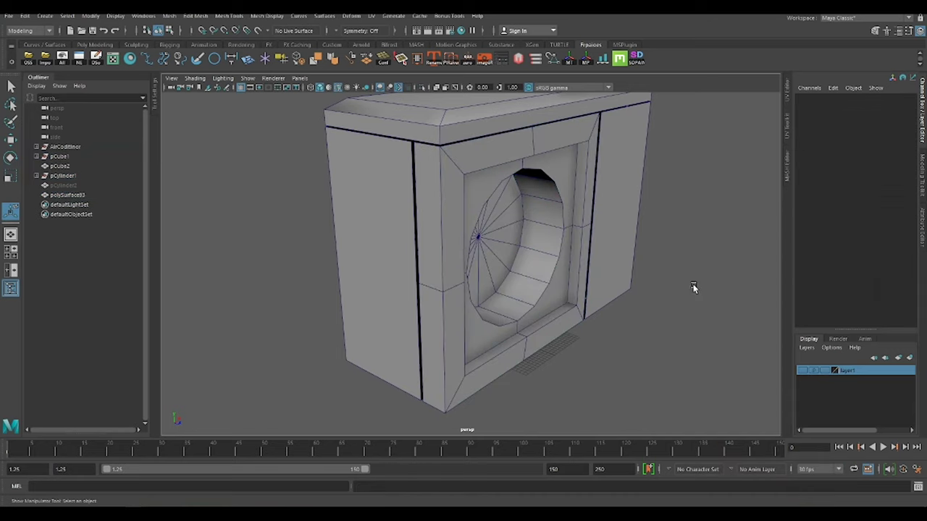
pyautogui.keyDown('alt'); pyautogui.moveTo(693, 284); pyautogui.dragTo(543, 265); pyautogui.keyUp('alt')
pyautogui.moveTo(543, 253); pyautogui.dragTo(542, 274, button='right')
# Unhide the cylinder copy and flatten it into a thin disc shaped as a blade.
pyautogui.keyDown('alt'); pyautogui.moveTo(516, 297); pyautogui.dragTo(436, 254); pyautogui.keyUp('alt')
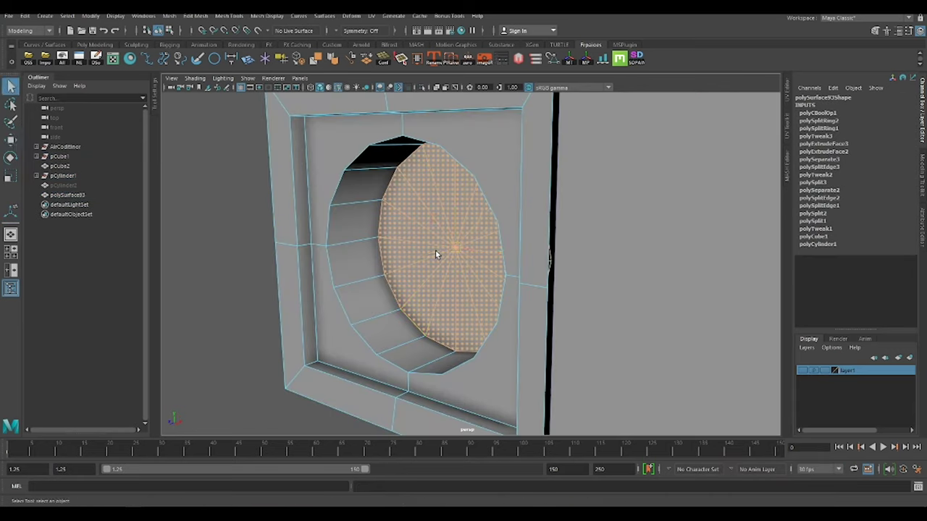
pyautogui.hotkey('ctrl', 'shift', 'h')
pyautogui.moveTo(451, 196)
pyautogui.keyDown('alt'); pyautogui.mouseDown()
pyautogui.moveTo(450, 258)
pyautogui.moveTo(507, 246)
pyautogui.moveTo(463, 239)
pyautogui.mouseUp(); pyautogui.keyUp('alt')
pyautogui.moveTo(504, 283); pyautogui.dragTo(446, 224)
pyautogui.hotkey('ctrl', '1')
pyautogui.rightClick(509, 244)
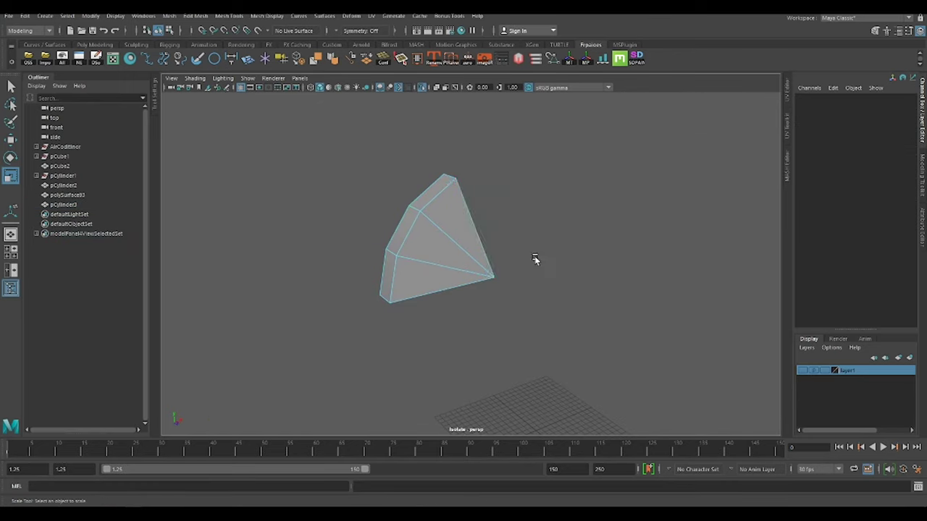
pyautogui.rightClick(453, 246)
pyautogui.click(501, 231)
pyautogui.hotkey('ctrl', '1')
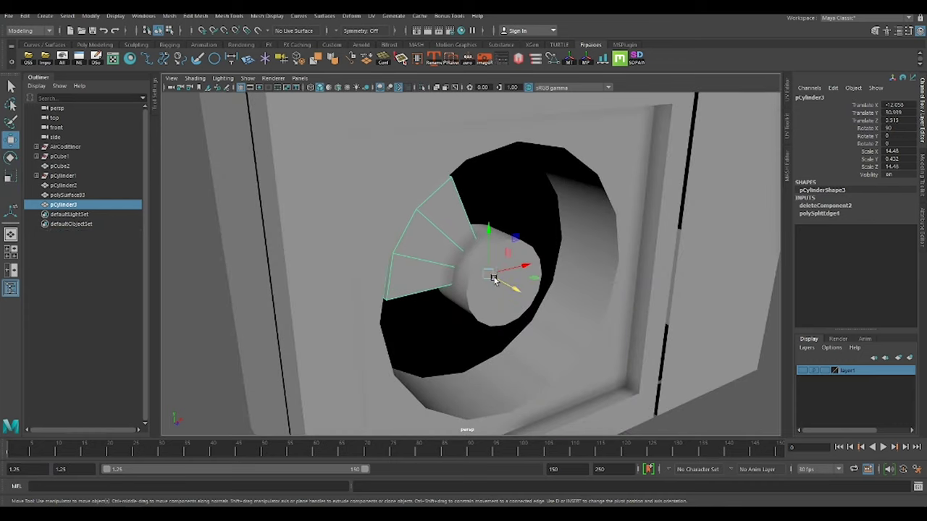
pyautogui.moveTo(493, 280)
pyautogui.keyDown('alt'); pyautogui.mouseDown()
pyautogui.moveTo(459, 261)
pyautogui.moveTo(457, 244)
pyautogui.moveTo(405, 268)
pyautogui.moveTo(476, 261)
pyautogui.mouseUp(); pyautogui.keyUp('alt')
# Duplicate and rotate the blade around the hub, then raise the bar to the opening's top.
pyautogui.hotkey('ctrl', 'd')
pyautogui.hotkey('ctrl', 'd')
pyautogui.press('e')
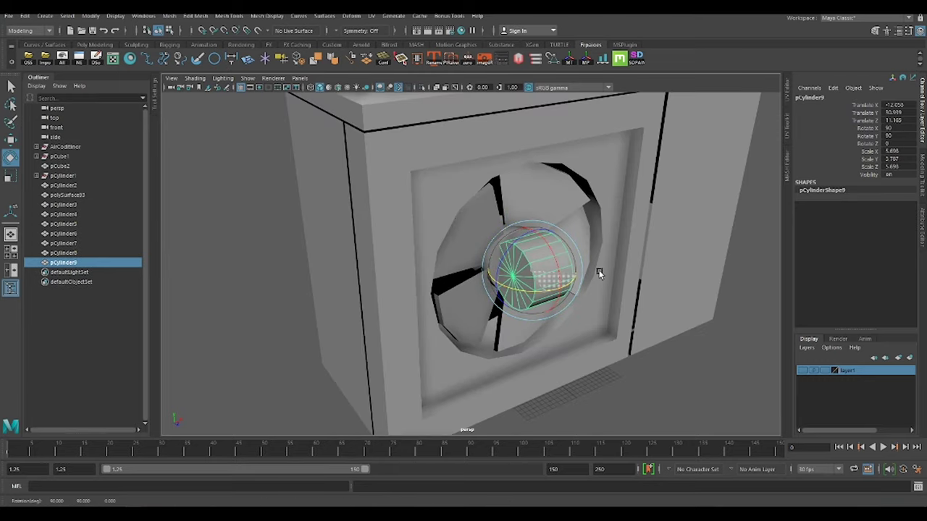
pyautogui.moveTo(533, 271)
pyautogui.keyDown('alt'); pyautogui.mouseDown()
pyautogui.moveTo(582, 214)
pyautogui.moveTo(637, 257)
pyautogui.moveTo(608, 261)
pyautogui.mouseUp(); pyautogui.keyUp('alt')
pyautogui.moveTo(498, 243)
pyautogui.mouseDown()
pyautogui.moveTo(498, 126)
pyautogui.moveTo(500, 140)
pyautogui.mouseUp()
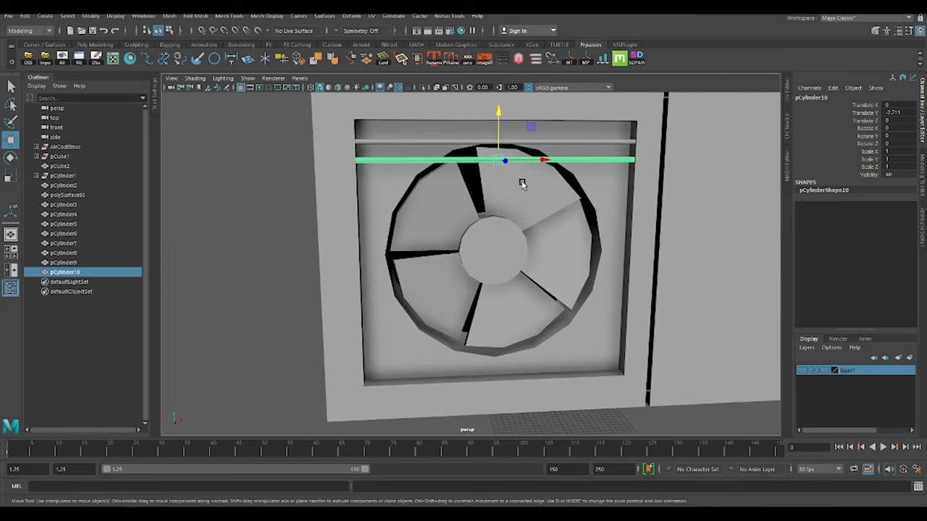
# Duplicate Special the bar downward into evenly spaced rows and rotate one copy vertical.
pyautogui.hotkey('shift', 'd')
pyautogui.hotkey('shift', 'd')
pyautogui.hotkey('shift', 'd')
pyautogui.hotkey('shift', 'd')
pyautogui.hotkey('shift', 'd')
pyautogui.hotkey('shift', 'd')
pyautogui.keyDown('alt'); pyautogui.moveTo(502, 146); pyautogui.dragTo(449, 351); pyautogui.keyUp('alt')
pyautogui.moveTo(538, 328)
pyautogui.mouseDown()
pyautogui.moveTo(484, 340)
pyautogui.moveTo(541, 306)
pyautogui.moveTo(652, 313)
pyautogui.mouseUp()
pyautogui.press('w')
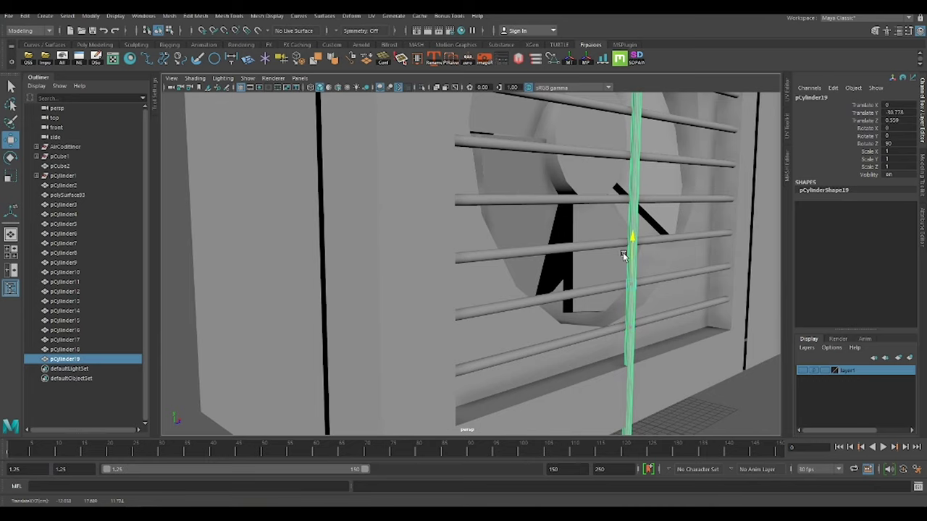
# Select the lower slats and cylinders, then nudge the vertical bar slightly down.
pyautogui.click(684, 293)
pyautogui.keyDown('shift'); pyautogui.click(683, 275); pyautogui.keyUp('shift')
pyautogui.keyDown('alt'); pyautogui.moveTo(683, 275); pyautogui.dragTo(702, 321); pyautogui.keyUp('alt')
pyautogui.keyDown('shift'); pyautogui.click(687, 290); pyautogui.keyUp('shift')
pyautogui.keyDown('shift'); pyautogui.click(694, 189); pyautogui.keyUp('shift')
pyautogui.keyDown('alt'); pyautogui.moveTo(694, 189); pyautogui.dragTo(702, 221); pyautogui.keyUp('alt')
pyautogui.keyDown('shift'); pyautogui.click(701, 220); pyautogui.keyUp('shift')
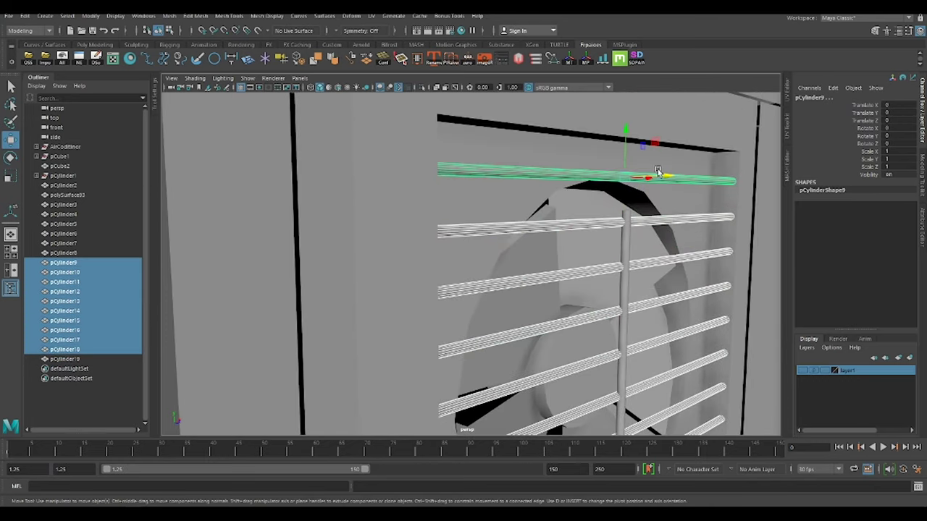
pyautogui.keyDown('alt'); pyautogui.moveTo(657, 171); pyautogui.dragTo(514, 245); pyautogui.keyUp('alt')
pyautogui.click(514, 245)
pyautogui.moveTo(509, 295); pyautogui.dragTo(509, 298)
# Select the grille bars in the Outliner to review their positions.
pyautogui.moveTo(509, 298)
pyautogui.keyDown('alt'); pyautogui.mouseDown()
pyautogui.moveTo(673, 362)
pyautogui.moveTo(618, 323)
pyautogui.mouseUp(); pyautogui.keyUp('alt')
pyautogui.keyDown('shift'); pyautogui.click(74, 211); pyautogui.keyUp('shift')
pyautogui.click(69, 262)
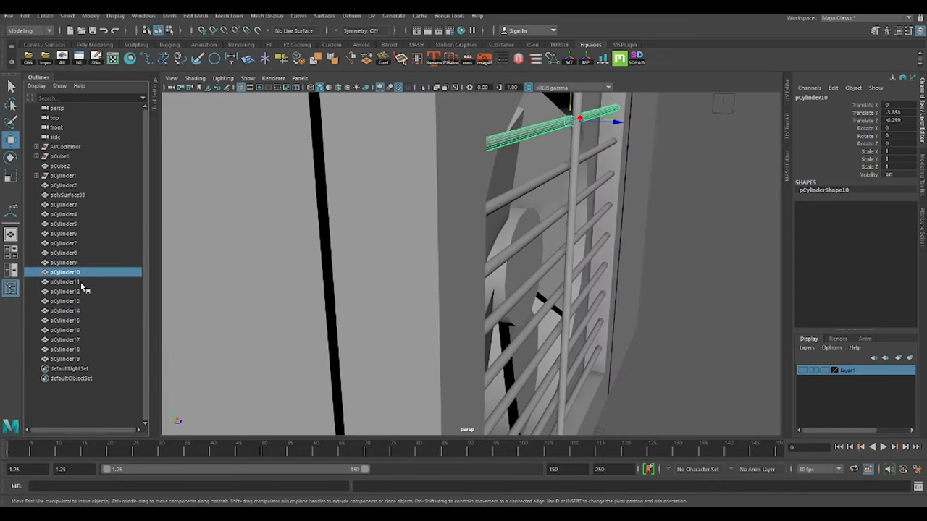
pyautogui.moveTo(326, 275)
pyautogui.keyDown('alt'); pyautogui.mouseDown()
pyautogui.moveTo(428, 269)
pyautogui.moveTo(621, 362)
pyautogui.moveTo(666, 182)
pyautogui.moveTo(620, 285)
pyautogui.moveTo(651, 177)
pyautogui.moveTo(621, 288)
pyautogui.moveTo(613, 270)
pyautogui.moveTo(492, 270)
pyautogui.mouseUp(); pyautogui.keyUp('alt')
pyautogui.keyDown('shift'); pyautogui.click(66, 359); pyautogui.keyUp('shift')
pyautogui.click(591, 238)
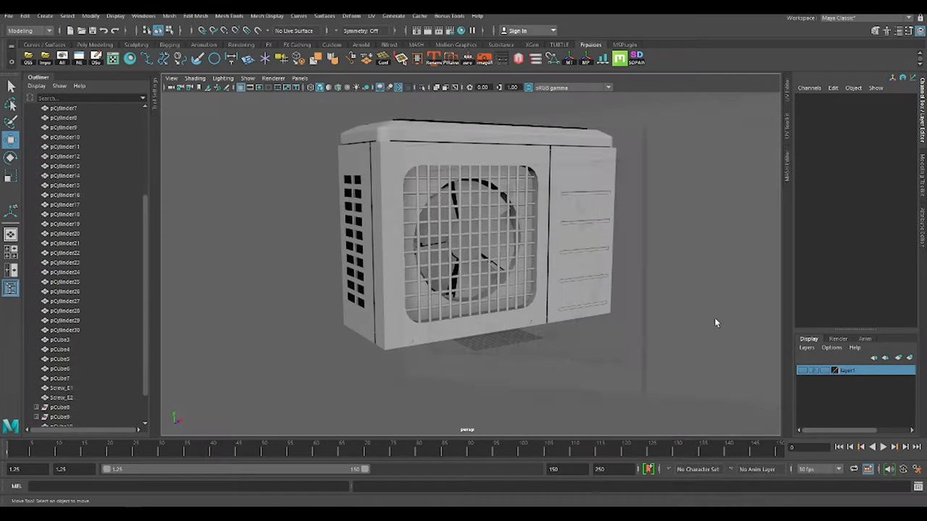
# Reshape the small cube below the unit into a wedge.
pyautogui.rightClick(715, 323)
pyautogui.click(540, 357)
pyautogui.press('e')
pyautogui.moveTo(560, 355); pyautogui.dragTo(572, 296, button='right')
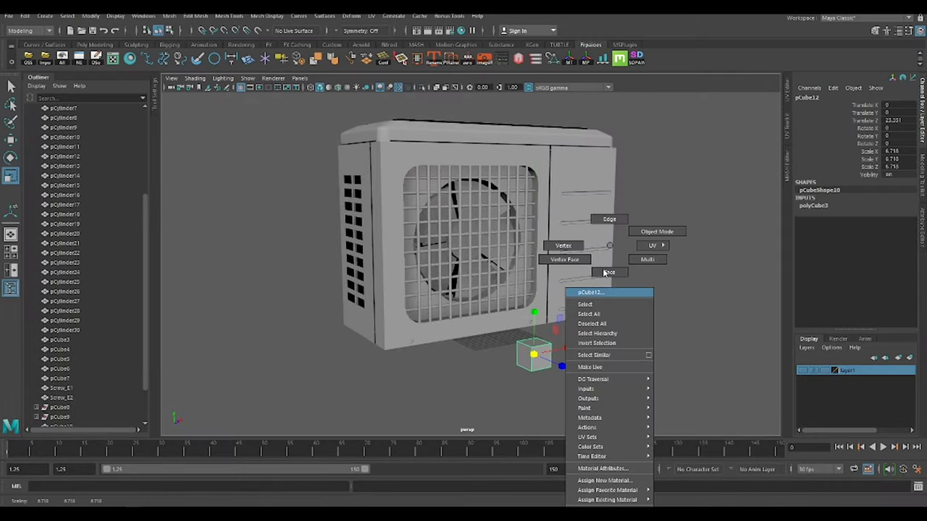
pyautogui.moveTo(562, 376); pyautogui.dragTo(550, 261, button='right')
pyautogui.moveTo(536, 311); pyautogui.dragTo(536, 328)
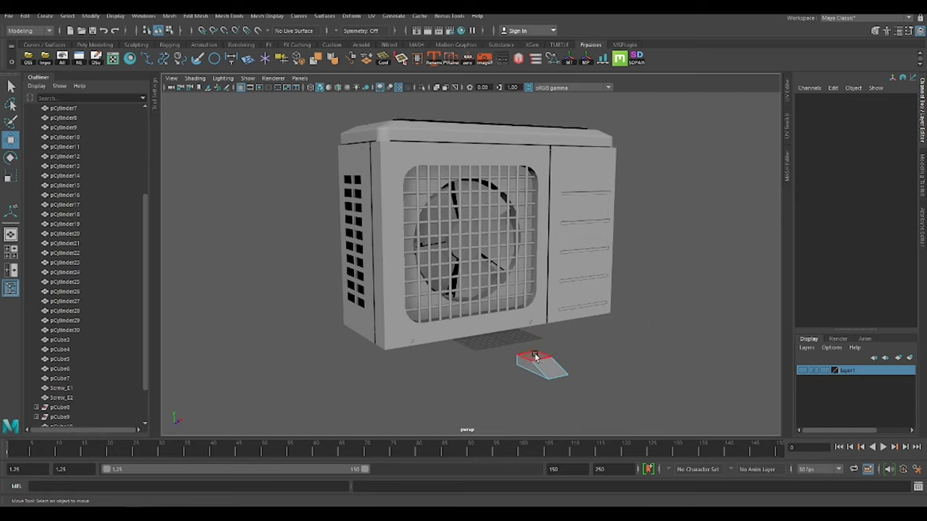
pyautogui.keyDown('alt'); pyautogui.moveTo(537, 356); pyautogui.dragTo(644, 325, button='right'); pyautogui.keyUp('alt')
# Stretch the cube lengthwise into a bar and connect new edges along it.
pyautogui.click(505, 268)
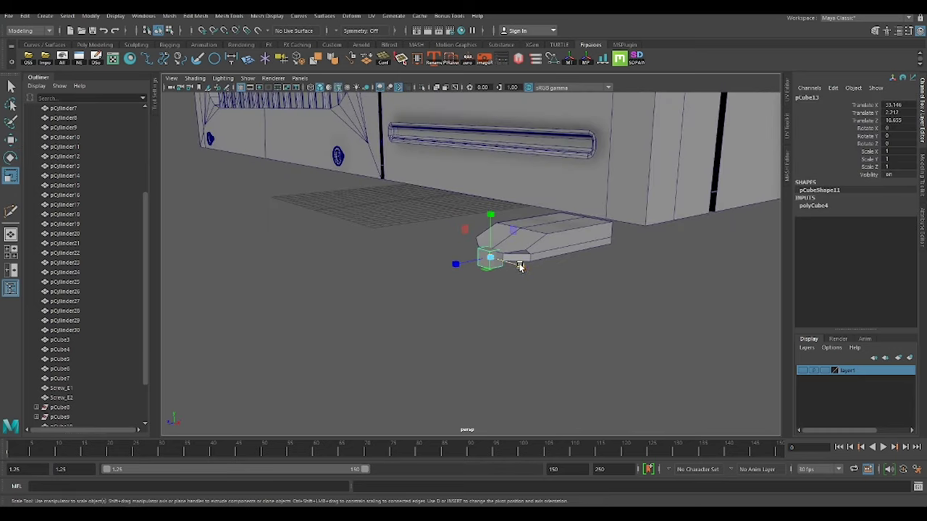
pyautogui.moveTo(520, 266); pyautogui.dragTo(657, 318)
pyautogui.press('w')
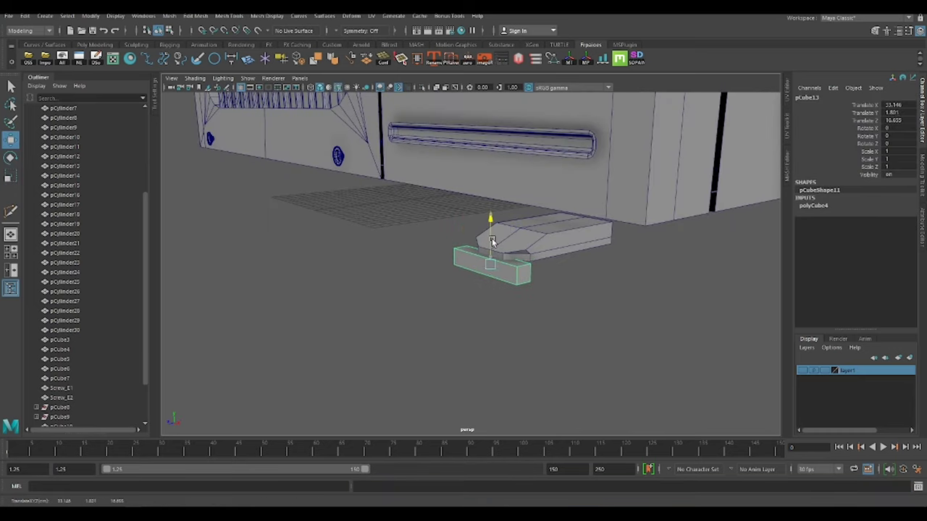
pyautogui.moveTo(493, 242)
pyautogui.keyDown('alt'); pyautogui.mouseDown()
pyautogui.moveTo(511, 311)
pyautogui.moveTo(522, 269)
pyautogui.moveTo(645, 255)
pyautogui.moveTo(507, 311)
pyautogui.mouseUp(); pyautogui.keyUp('alt')
pyautogui.press('F9')
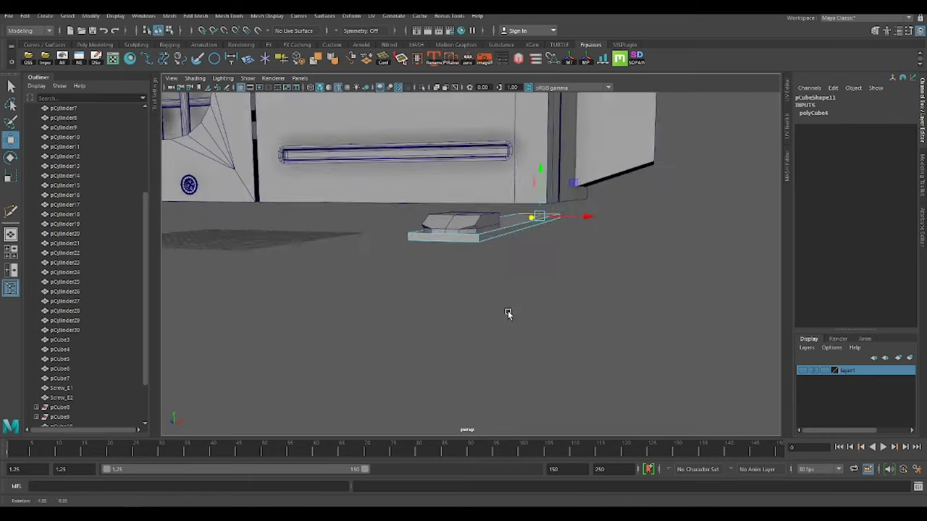
pyautogui.scroll(3, 507, 310)
pyautogui.moveTo(486, 210); pyautogui.dragTo(498, 142, button='right')
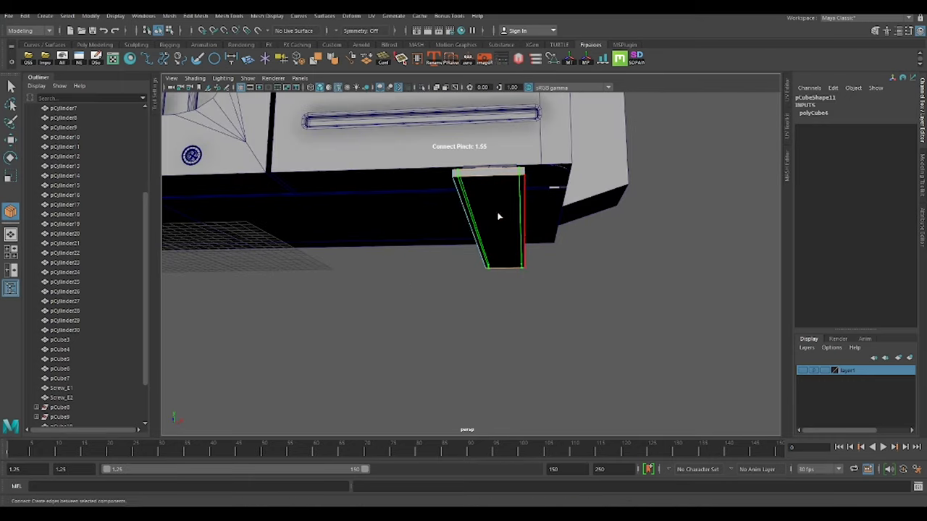
pyautogui.moveTo(498, 216)
pyautogui.keyDown('alt'); pyautogui.mouseDown()
pyautogui.moveTo(476, 230)
pyautogui.moveTo(504, 259)
pyautogui.mouseUp(); pyautogui.keyUp('alt')
pyautogui.press('w')
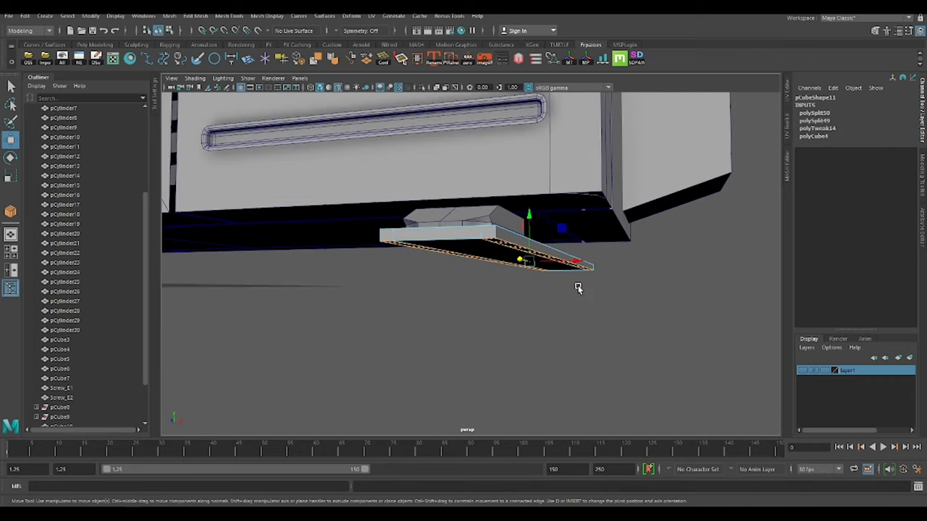
# Extrude a face of the bar down into a leg and Multi-Cut an edge loop.
pyautogui.hotkey('ctrl', 'e')
pyautogui.moveTo(578, 289)
pyautogui.keyDown('alt'); pyautogui.mouseDown()
pyautogui.moveTo(736, 289)
pyautogui.moveTo(543, 254)
pyautogui.mouseUp(); pyautogui.keyUp('alt')
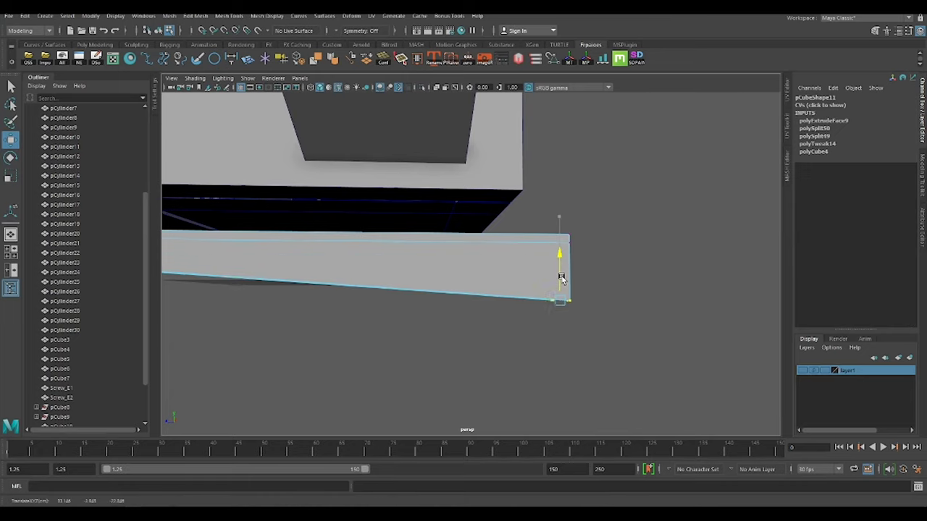
pyautogui.keyDown('shift'); pyautogui.moveTo(502, 248); pyautogui.dragTo(504, 269, button='right'); pyautogui.keyUp('shift')
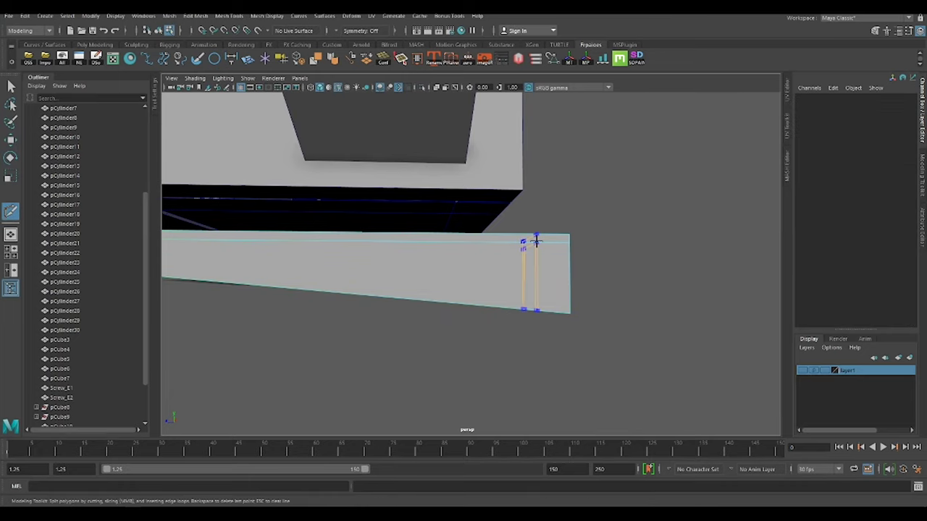
pyautogui.press('w')
pyautogui.moveTo(535, 240)
pyautogui.keyDown('alt'); pyautogui.mouseDown()
pyautogui.moveTo(529, 321)
pyautogui.moveTo(527, 269)
pyautogui.moveTo(438, 211)
pyautogui.moveTo(494, 227)
pyautogui.mouseUp(); pyautogui.keyUp('alt')
pyautogui.hotkey('ctrl', 'a')
# Select and position the small corner cube.
pyautogui.press('w')
pyautogui.click(495, 212)
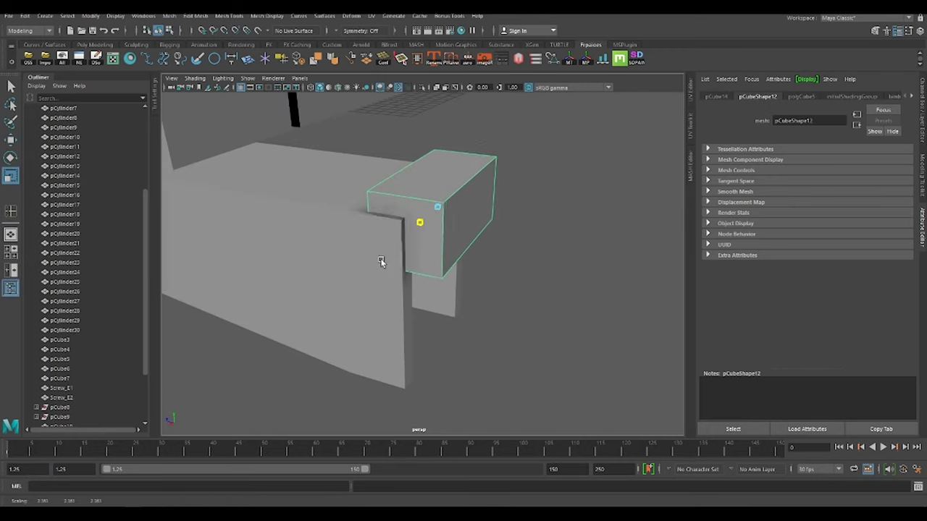
pyautogui.keyDown('alt'); pyautogui.moveTo(382, 262); pyautogui.dragTo(493, 207); pyautogui.keyUp('alt')
pyautogui.moveTo(492, 207); pyautogui.dragTo(478, 239, button='right')
pyautogui.keyDown('alt'); pyautogui.moveTo(478, 239); pyautogui.dragTo(475, 325); pyautogui.keyUp('alt')
pyautogui.scroll(-2, 534, 275)
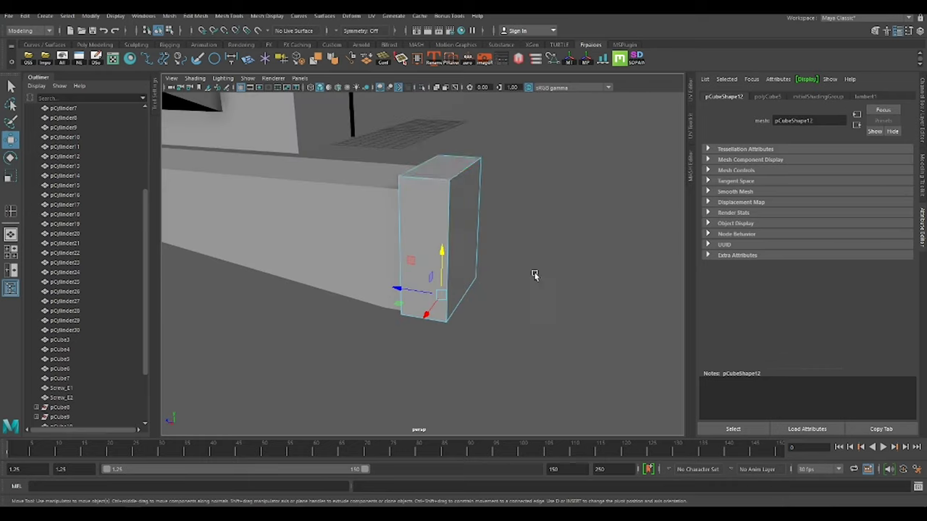
pyautogui.moveTo(534, 275)
pyautogui.keyDown('alt'); pyautogui.mouseDown()
pyautogui.moveTo(507, 296)
pyautogui.moveTo(471, 124)
pyautogui.mouseUp(); pyautogui.keyUp('alt')
# Select and scale the thin side piece and bottom slab to fit.
pyautogui.click(470, 311)
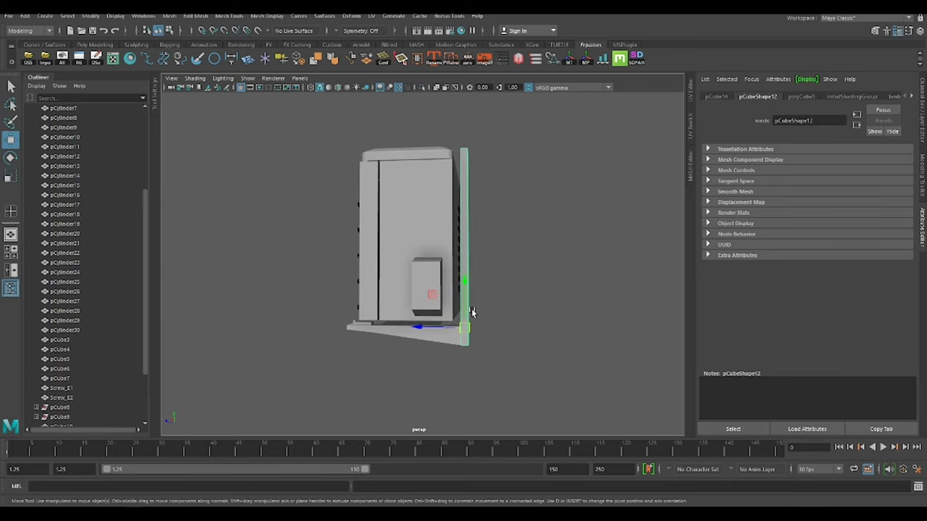
pyautogui.keyDown('alt'); pyautogui.moveTo(446, 330); pyautogui.dragTo(610, 306); pyautogui.keyUp('alt')
pyautogui.scroll(3, 555, 292)
pyautogui.click(403, 198)
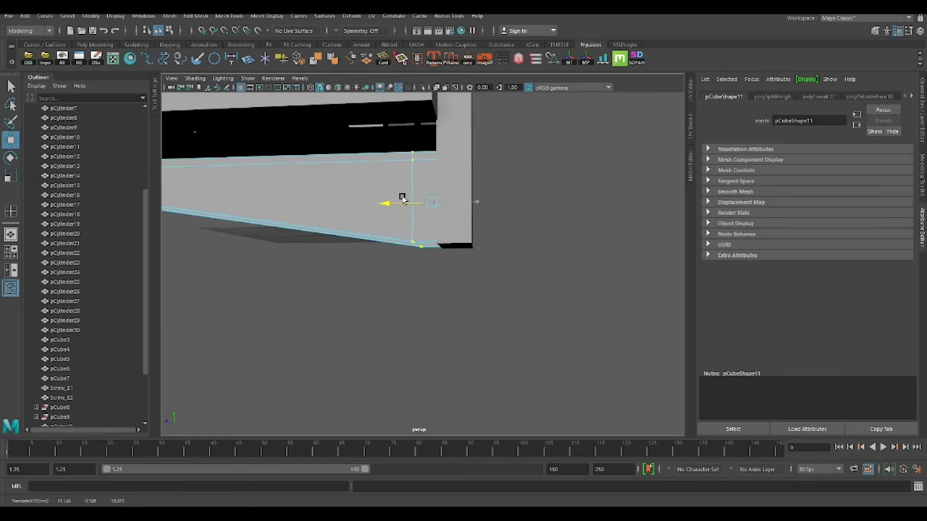
pyautogui.keyDown('alt'); pyautogui.moveTo(411, 199); pyautogui.dragTo(483, 106); pyautogui.keyUp('alt')
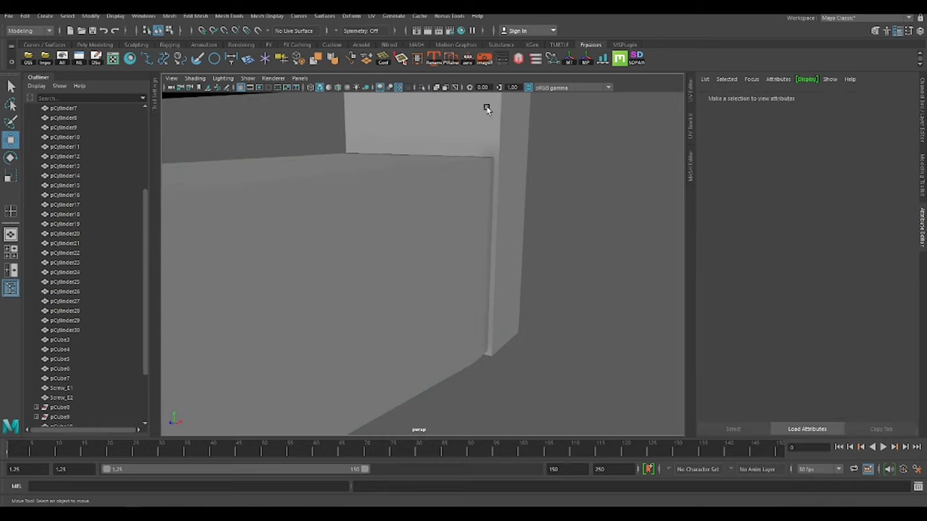
pyautogui.click(472, 173)
pyautogui.press('r')
pyautogui.press('w')
pyautogui.keyDown('alt'); pyautogui.moveTo(509, 145); pyautogui.dragTo(451, 307); pyautogui.keyUp('alt')
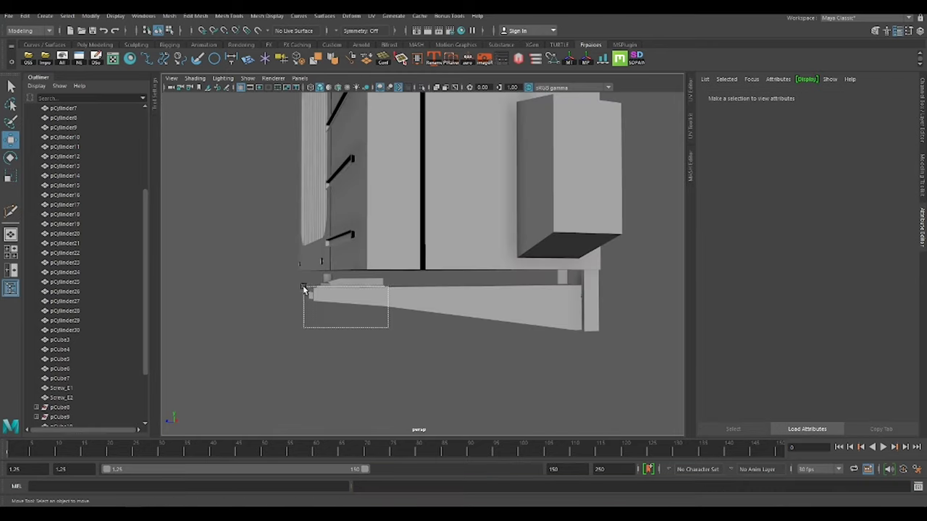
# Nudge the slab piece under the unit into place.
pyautogui.moveTo(303, 288)
pyautogui.mouseDown()
pyautogui.moveTo(299, 274)
pyautogui.moveTo(326, 261)
pyautogui.mouseUp()
pyautogui.click(410, 325)
pyautogui.keyDown('alt'); pyautogui.moveTo(410, 325); pyautogui.dragTo(465, 331); pyautogui.keyUp('alt')
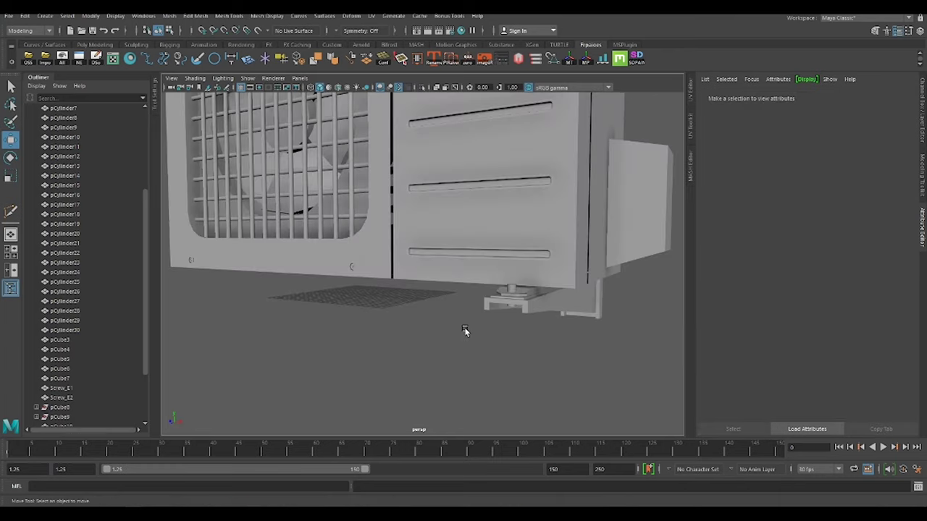
pyautogui.keyDown('alt'); pyautogui.moveTo(465, 331); pyautogui.dragTo(466, 266, button='right'); pyautogui.keyUp('alt')
pyautogui.scroll(5, 391, 294)
# Group the thin side piece with the bottom bracket as group2.
pyautogui.click(435, 314)
pyautogui.keyDown('alt'); pyautogui.moveTo(435, 314); pyautogui.dragTo(499, 329); pyautogui.keyUp('alt')
pyautogui.keyDown('shift'); pyautogui.click(444, 337); pyautogui.keyUp('shift')
pyautogui.hotkey('ctrl', 'g')
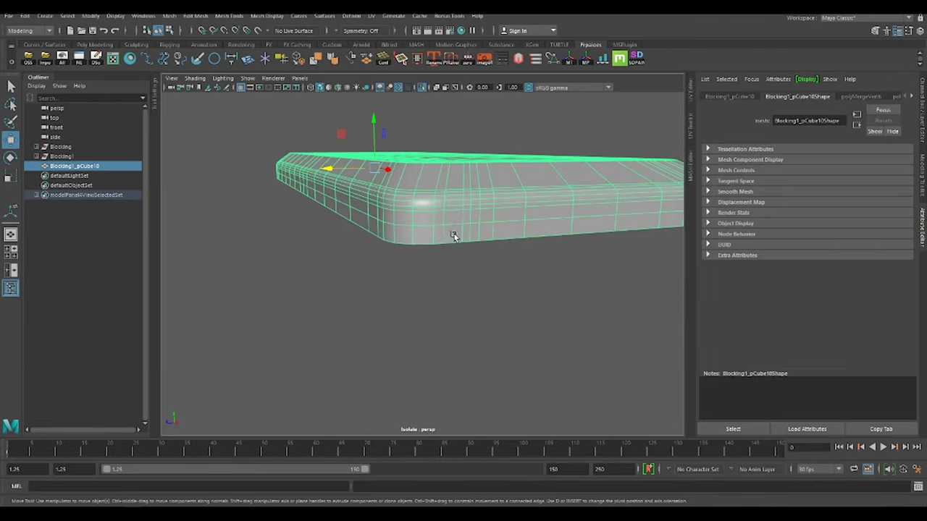
# Extrude the top cover's border edges and bevel the rim edge loop.
pyautogui.keyDown('alt'); pyautogui.moveTo(454, 234); pyautogui.dragTo(454, 215); pyautogui.keyUp('alt')
pyautogui.hotkey('ctrl', 'e')
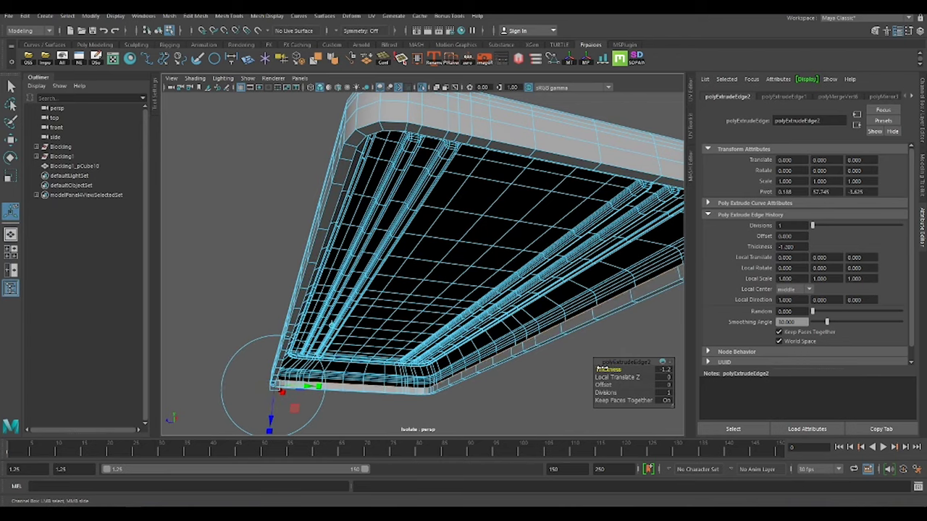
pyautogui.doubleClick(544, 337)
pyautogui.keyDown('shift'); pyautogui.moveTo(604, 335); pyautogui.dragTo(600, 436, button='right'); pyautogui.keyUp('shift')
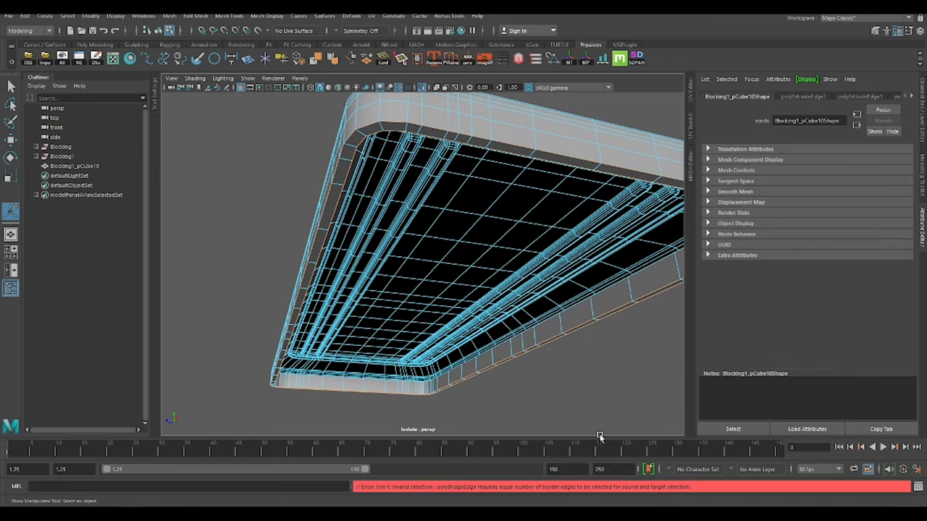
pyautogui.keyDown('shift'); pyautogui.moveTo(616, 352); pyautogui.dragTo(617, 436, button='right'); pyautogui.keyUp('shift')
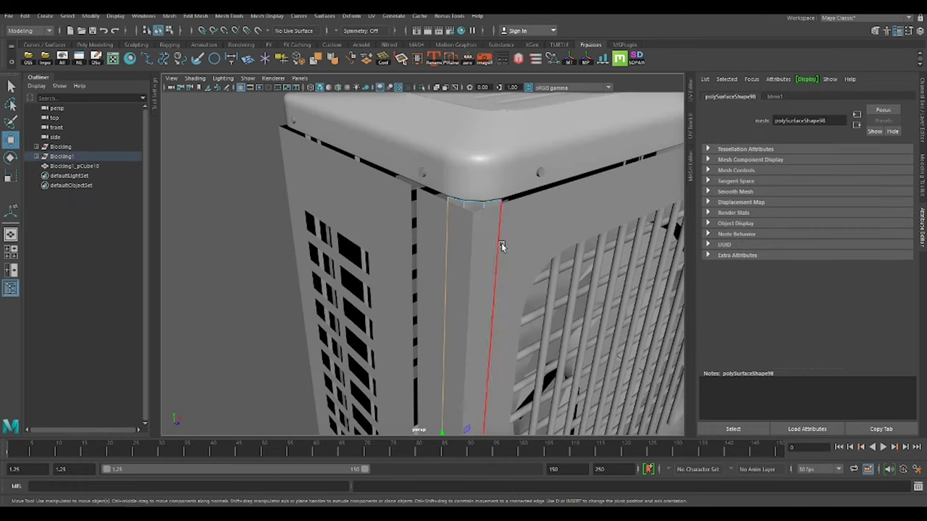
# Extrude the corner strip's edges outward twice, then isolate the piece.
pyautogui.keyDown('shift'); pyautogui.moveTo(494, 409); pyautogui.dragTo(452, 239); pyautogui.keyUp('shift')
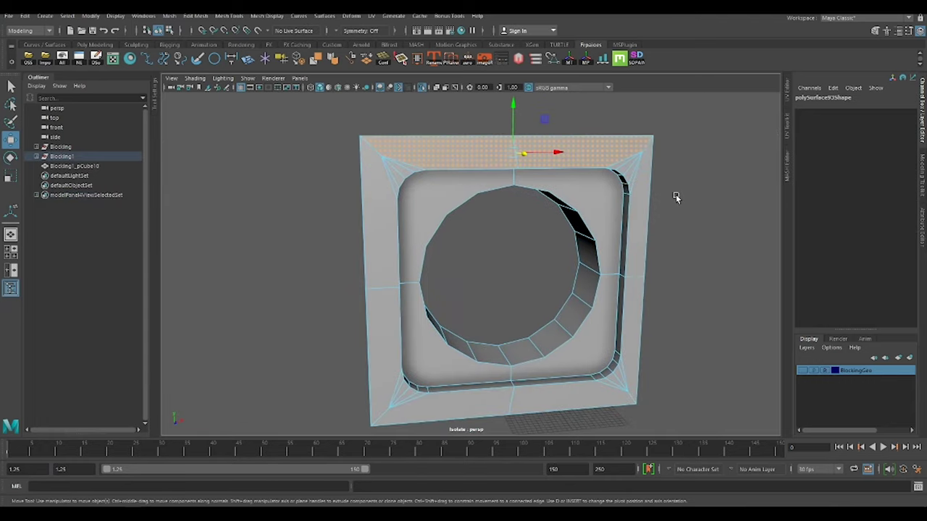
pyautogui.keyDown('alt'); pyautogui.moveTo(675, 197); pyautogui.dragTo(659, 218); pyautogui.keyUp('alt')
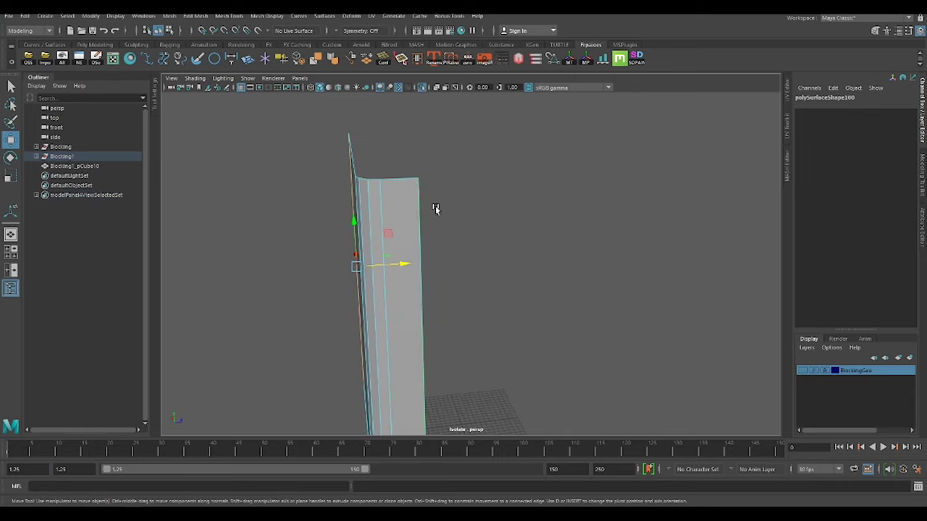
pyautogui.hotkey('ctrl', 'e')
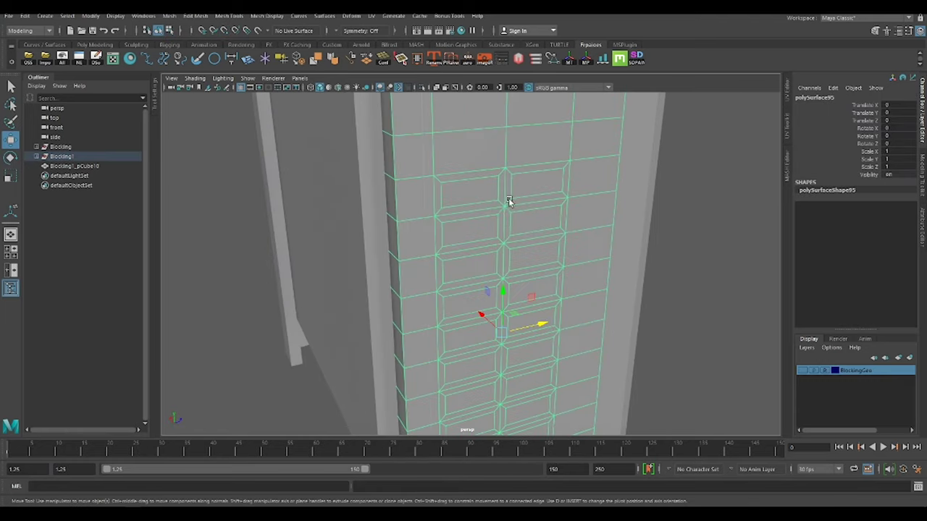
pyautogui.hotkey('ctrl', '1')
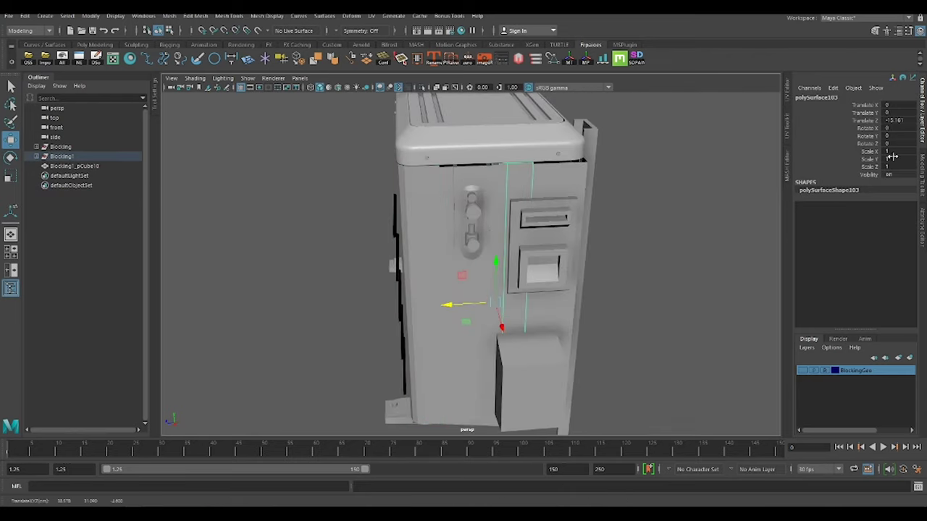
# Hide the front panel piece and the side grille with Ctrl+H.
pyautogui.keyDown('alt'); pyautogui.moveTo(710, 202); pyautogui.dragTo(618, 228); pyautogui.keyUp('alt')
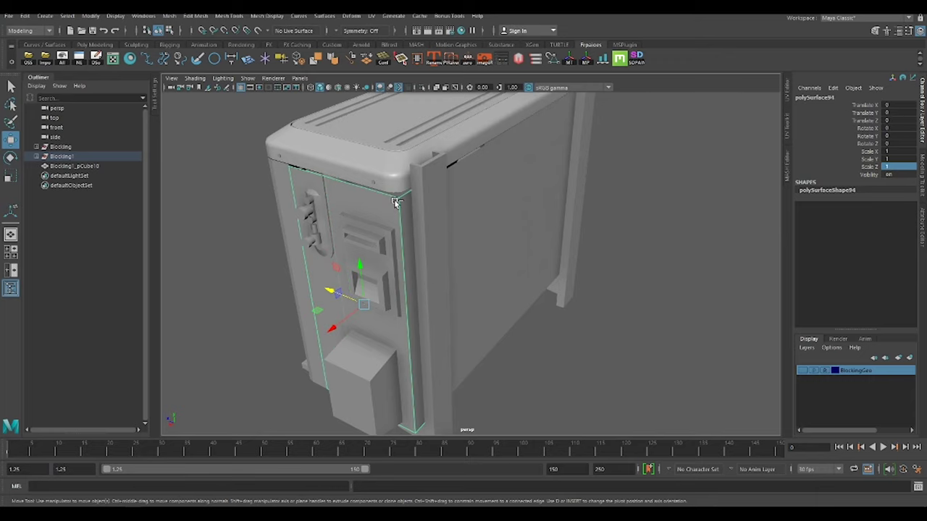
pyautogui.hotkey('ctrl', 'h')
pyautogui.click(468, 187)
pyautogui.hotkey('ctrl', 'h')
# Slide the inner side panel polySurface103 and its top edge to close the gap.
pyautogui.moveTo(525, 187)
pyautogui.keyDown('alt'); pyautogui.mouseDown()
pyautogui.moveTo(343, 194)
pyautogui.moveTo(440, 252)
pyautogui.moveTo(352, 300)
pyautogui.mouseUp(); pyautogui.keyUp('alt')
pyautogui.click(352, 300)
pyautogui.click(464, 332)
pyautogui.moveTo(538, 343); pyautogui.dragTo(493, 316, button='middle')
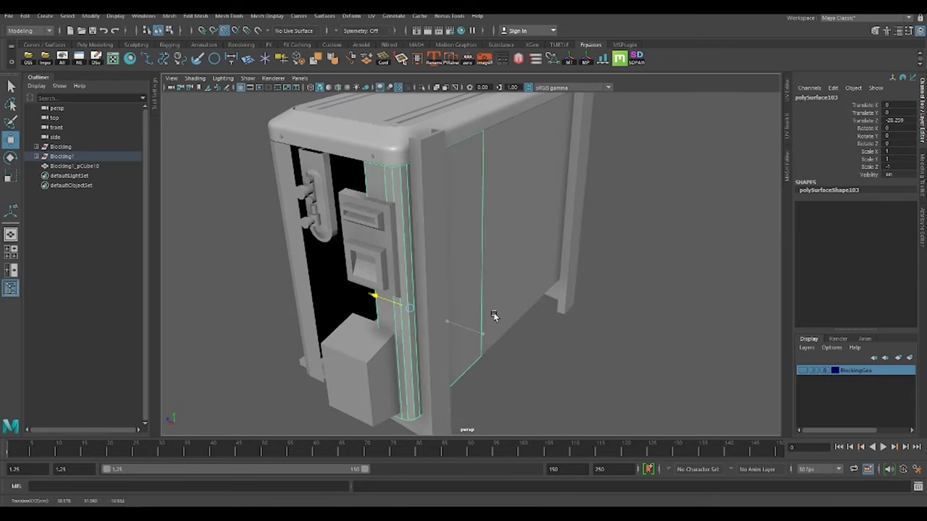
pyautogui.moveTo(519, 315)
pyautogui.keyDown('alt'); pyautogui.mouseDown()
pyautogui.moveTo(492, 238)
pyautogui.moveTo(550, 240)
pyautogui.moveTo(548, 384)
pyautogui.mouseUp(); pyautogui.keyUp('alt')
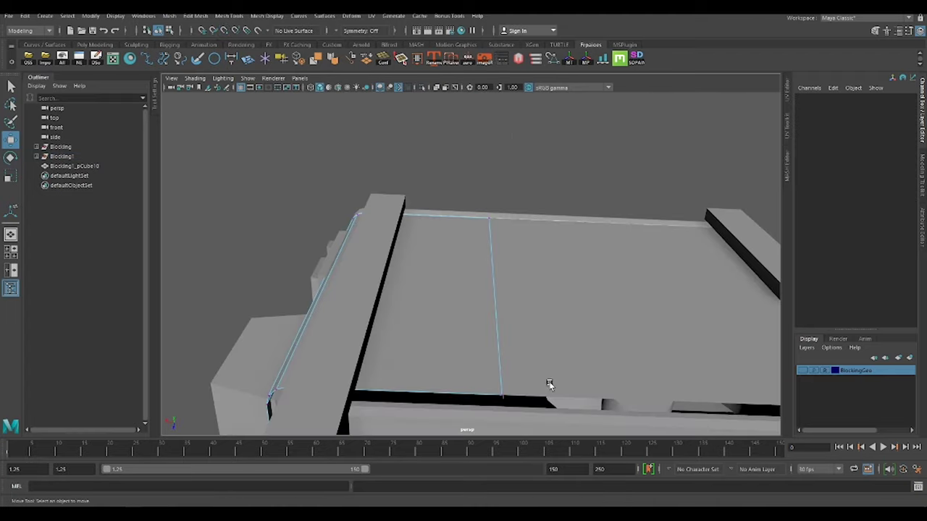
pyautogui.click(493, 283)
pyautogui.moveTo(479, 282); pyautogui.dragTo(509, 403)
# Select the slotted vent panel and isolate it with Ctrl+1.
pyautogui.scroll(-2, 524, 340)
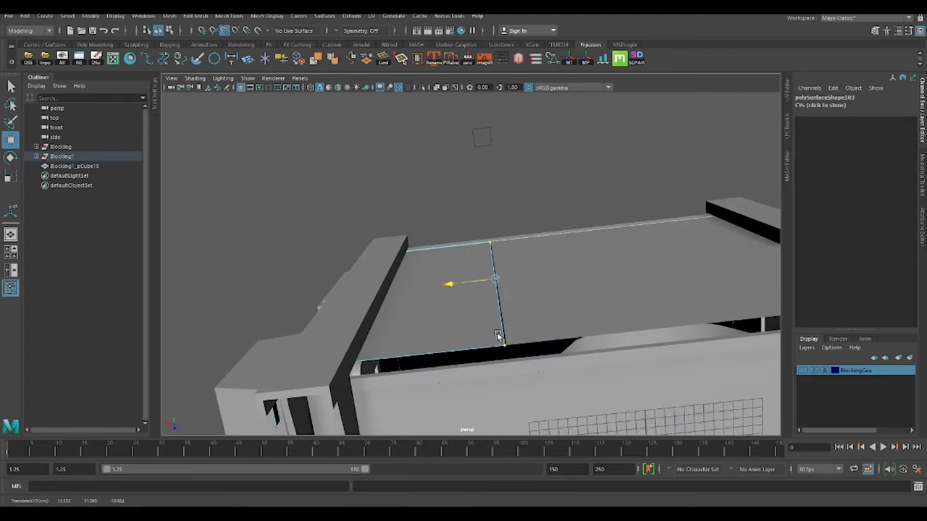
pyautogui.moveTo(497, 331)
pyautogui.keyDown('alt'); pyautogui.mouseDown()
pyautogui.moveTo(511, 290)
pyautogui.moveTo(479, 279)
pyautogui.moveTo(507, 268)
pyautogui.mouseUp(); pyautogui.keyUp('alt')
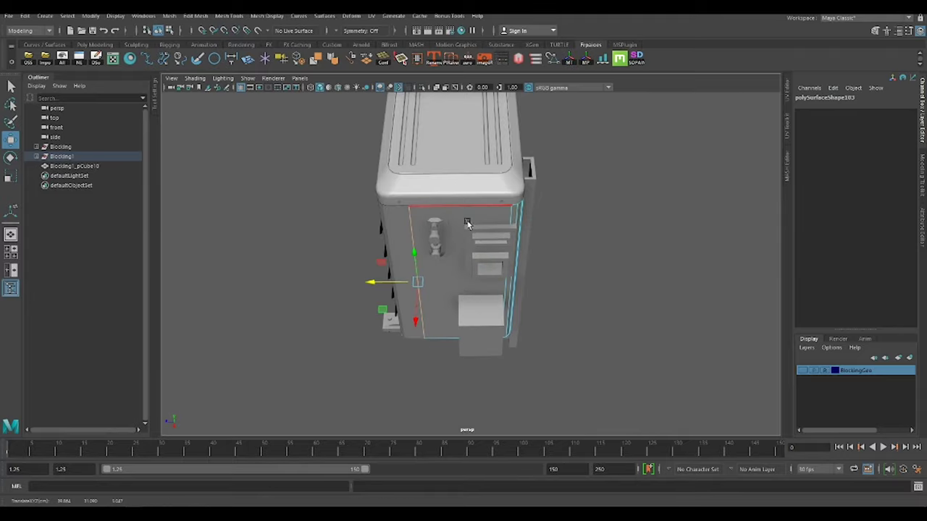
pyautogui.scroll(3, 531, 241)
pyautogui.scroll(-3, 516, 199)
pyautogui.click(516, 199)
pyautogui.moveTo(520, 327)
pyautogui.keyDown('alt'); pyautogui.mouseDown()
pyautogui.moveTo(562, 329)
pyautogui.moveTo(580, 211)
pyautogui.moveTo(514, 203)
pyautogui.moveTo(373, 290)
pyautogui.moveTo(584, 229)
pyautogui.moveTo(523, 236)
pyautogui.mouseUp(); pyautogui.keyUp('alt')
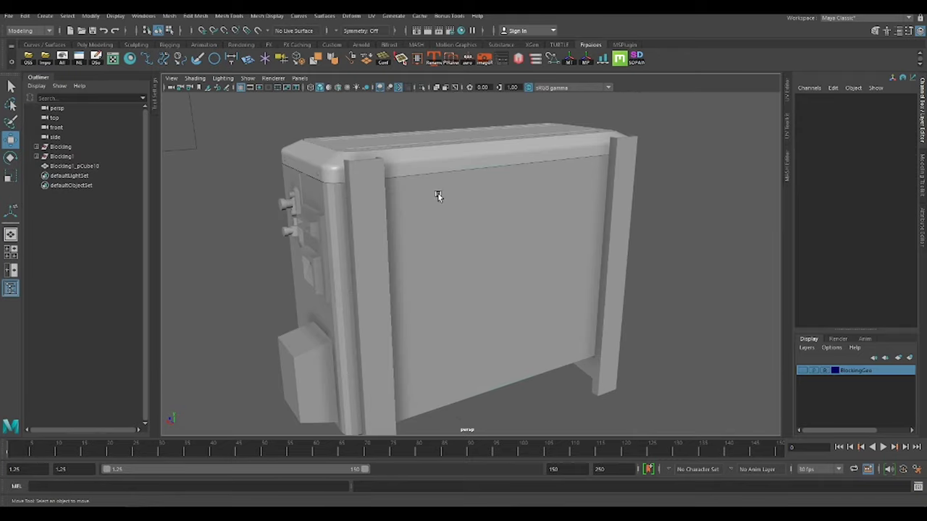
pyautogui.moveTo(434, 217)
pyautogui.keyDown('alt'); pyautogui.mouseDown()
pyautogui.moveTo(505, 223)
pyautogui.moveTo(517, 275)
pyautogui.mouseUp(); pyautogui.keyUp('alt')
pyautogui.click(516, 275)
pyautogui.click(352, 242)
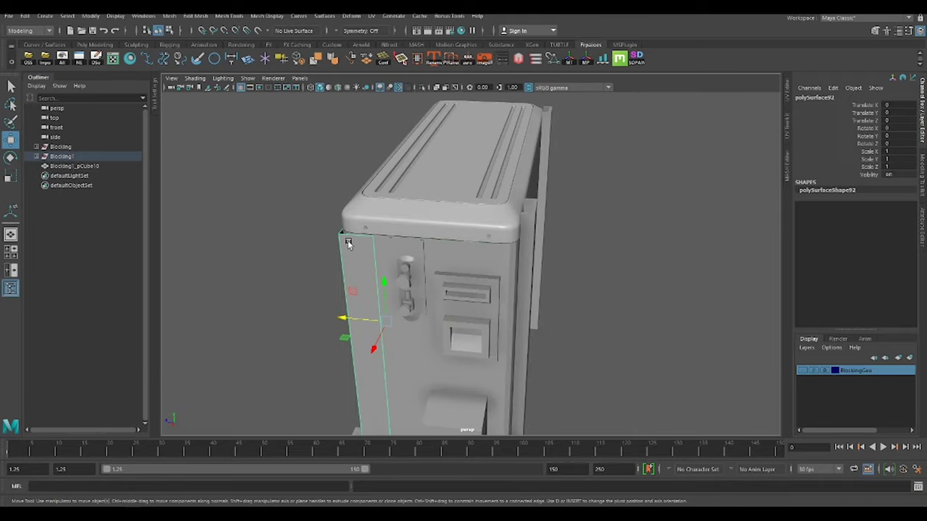
pyautogui.keyDown('alt'); pyautogui.moveTo(352, 242); pyautogui.dragTo(497, 244); pyautogui.keyUp('alt')
pyautogui.click(449, 243)
pyautogui.hotkey('ctrl', '1')
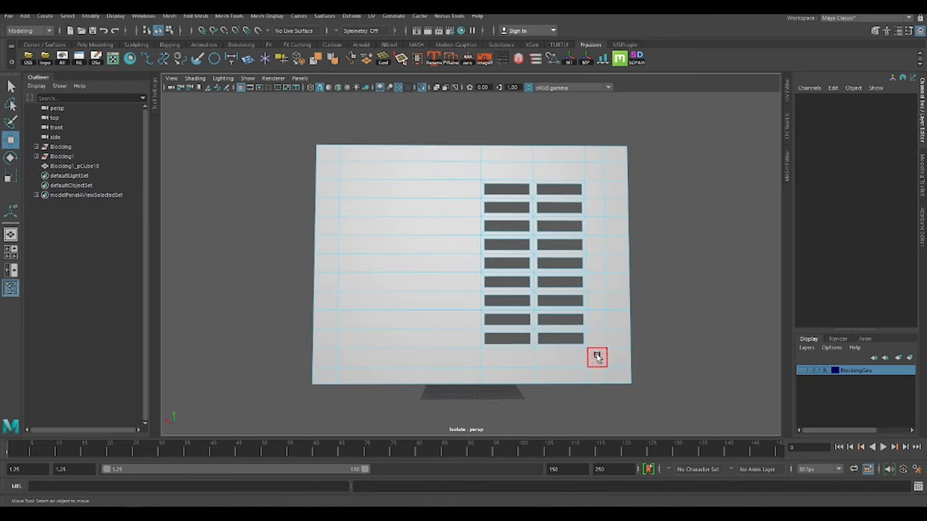
# Apply a face operation to the faces below the vent slots.
pyautogui.moveTo(655, 397); pyautogui.dragTo(612, 181)
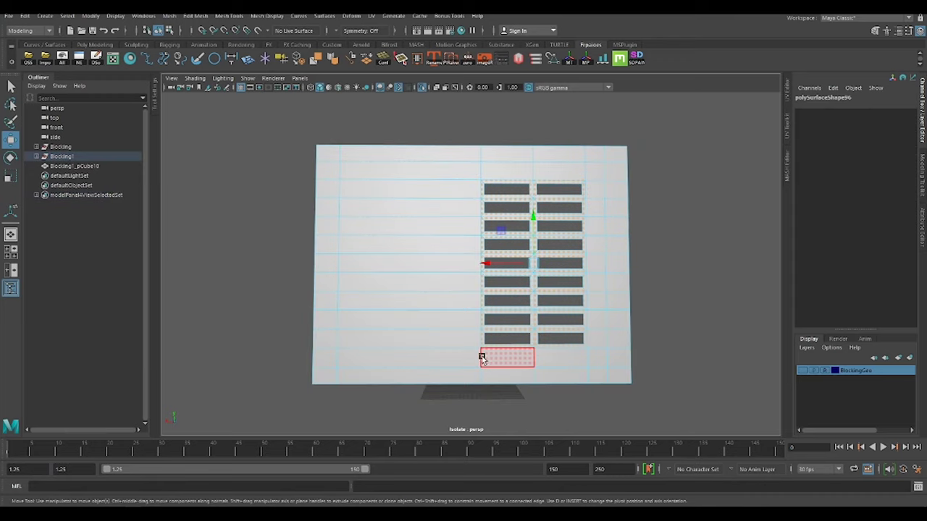
pyautogui.keyDown('shift'); pyautogui.moveTo(720, 265); pyautogui.dragTo(695, 427, button='right'); pyautogui.keyUp('shift')
pyautogui.click(488, 140)
# Exit isolation and show wireframe on shaded to face the side vents.
pyautogui.hotkey('ctrl', '1')
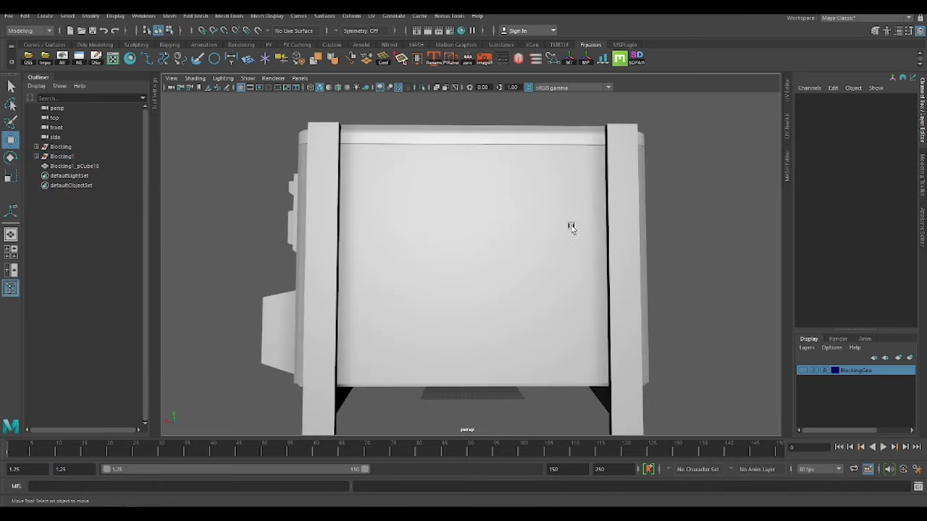
pyautogui.scroll(-5, 571, 227)
pyautogui.keyDown('alt'); pyautogui.moveTo(572, 228); pyautogui.dragTo(499, 229); pyautogui.keyUp('alt')
pyautogui.click(337, 86)
pyautogui.keyDown('alt'); pyautogui.moveTo(478, 275); pyautogui.dragTo(405, 275); pyautogui.keyUp('alt')
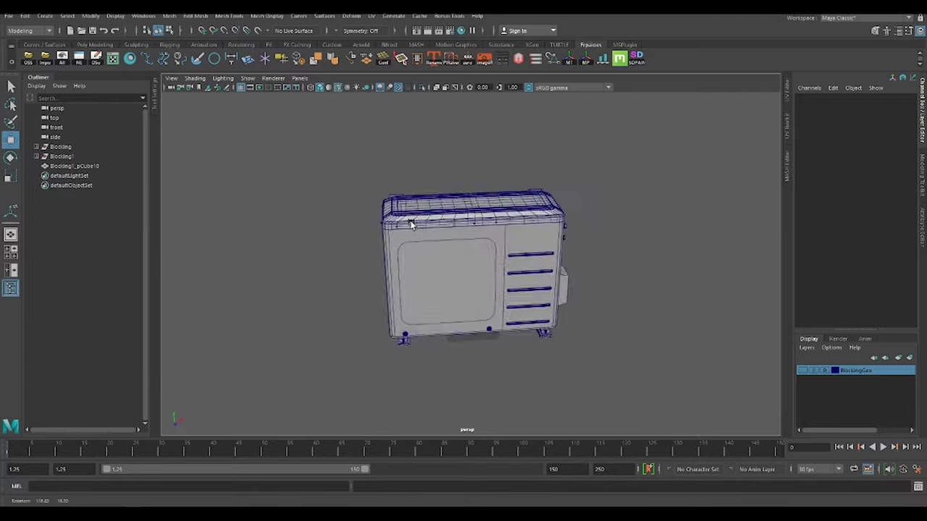
pyautogui.scroll(5, 567, 227)
# Select the four vent bars and the front-opening edges, then run Booleans.
pyautogui.click(486, 213)
pyautogui.keyDown('shift'); pyautogui.click(481, 273); pyautogui.keyUp('shift')
pyautogui.keyDown('shift'); pyautogui.click(479, 331); pyautogui.keyUp('shift')
pyautogui.keyDown('shift'); pyautogui.click(479, 389); pyautogui.keyUp('shift')
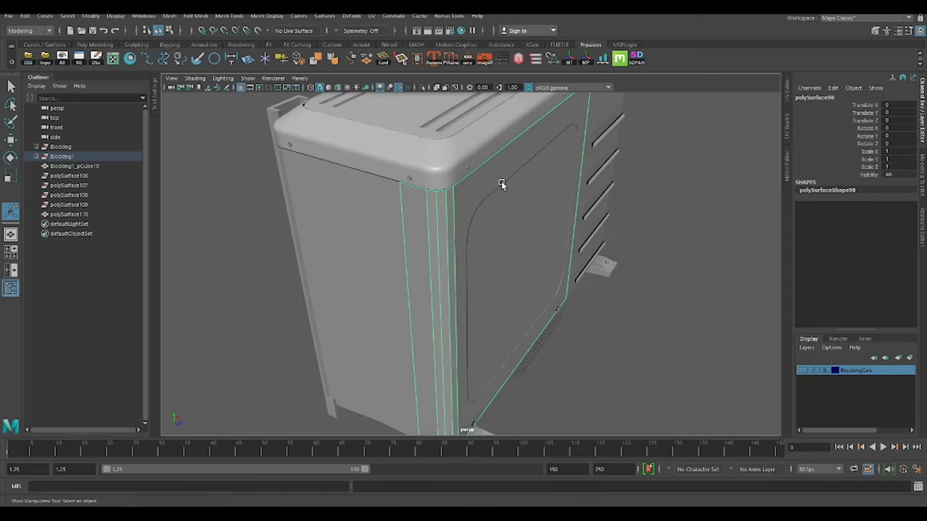
pyautogui.click(502, 182)
pyautogui.keyDown('shift'); pyautogui.moveTo(663, 179); pyautogui.dragTo(672, 376, button='right'); pyautogui.keyUp('shift')
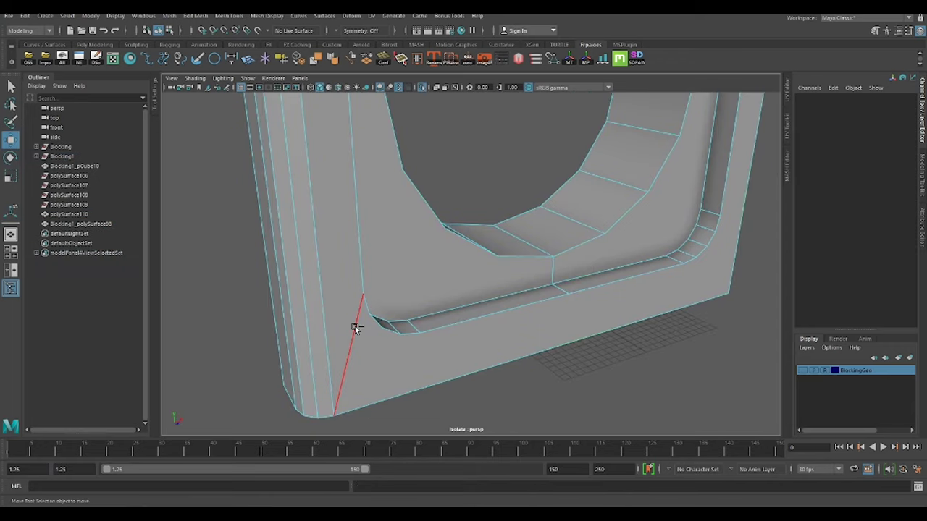
# Bevel the front plate's fan-opening rim and frame groove (polyBevel3 to polyBevel5).
pyautogui.click(449, 325)
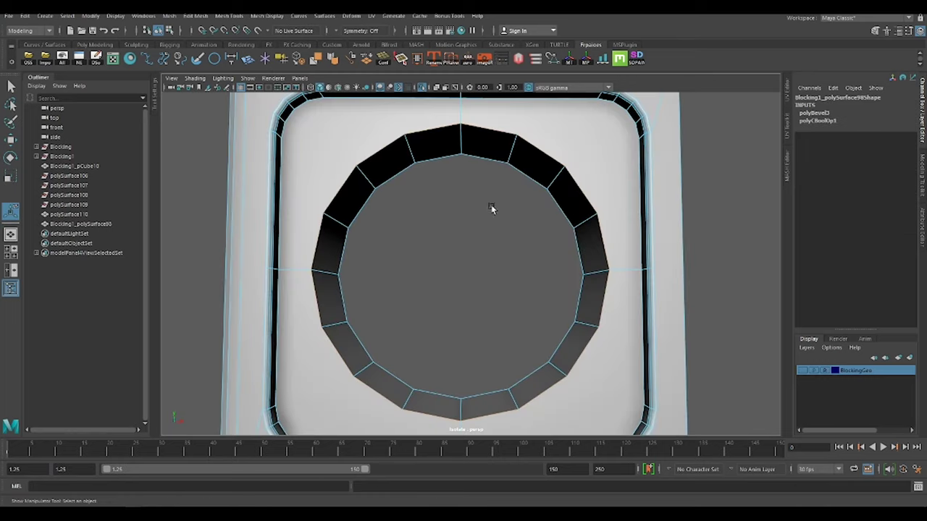
pyautogui.keyDown('shift'); pyautogui.moveTo(492, 230); pyautogui.dragTo(511, 316, button='right'); pyautogui.keyUp('shift')
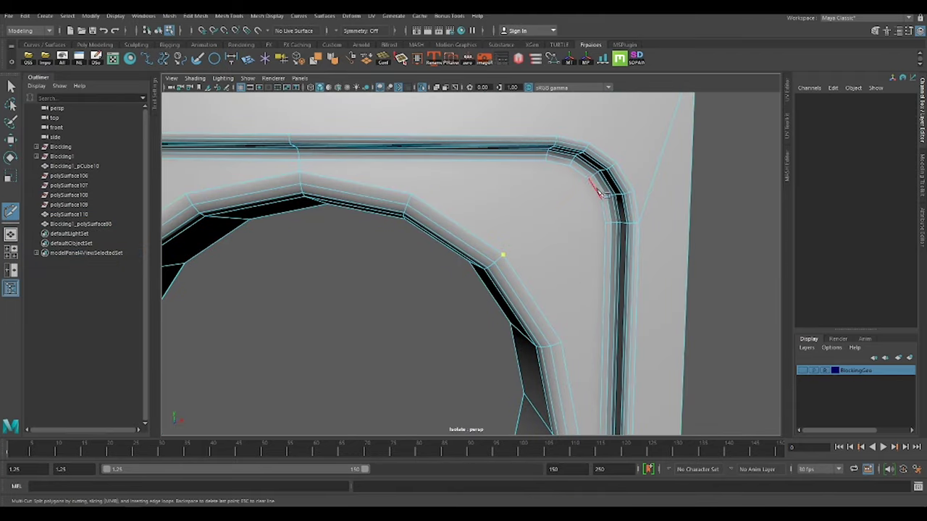
# Survey the frame border and complete a Multi-Cut at the opening's inner corner.
pyautogui.keyDown('alt'); pyautogui.moveTo(442, 198); pyautogui.dragTo(496, 184, button='middle'); pyautogui.keyUp('alt')
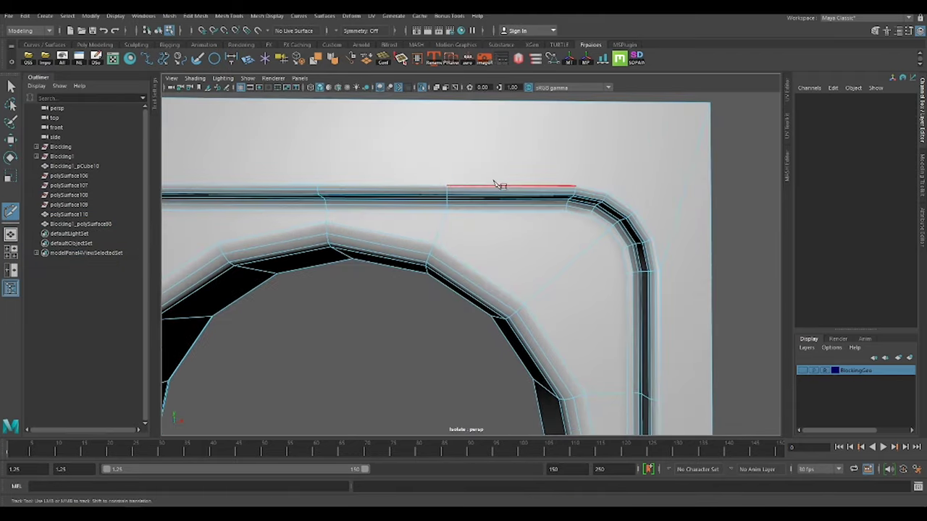
pyautogui.moveTo(366, 151)
pyautogui.keyDown('alt'); pyautogui.mouseDown(button='middle')
pyautogui.moveTo(430, 242)
pyautogui.moveTo(487, 128)
pyautogui.mouseUp(button='middle'); pyautogui.keyUp('alt')
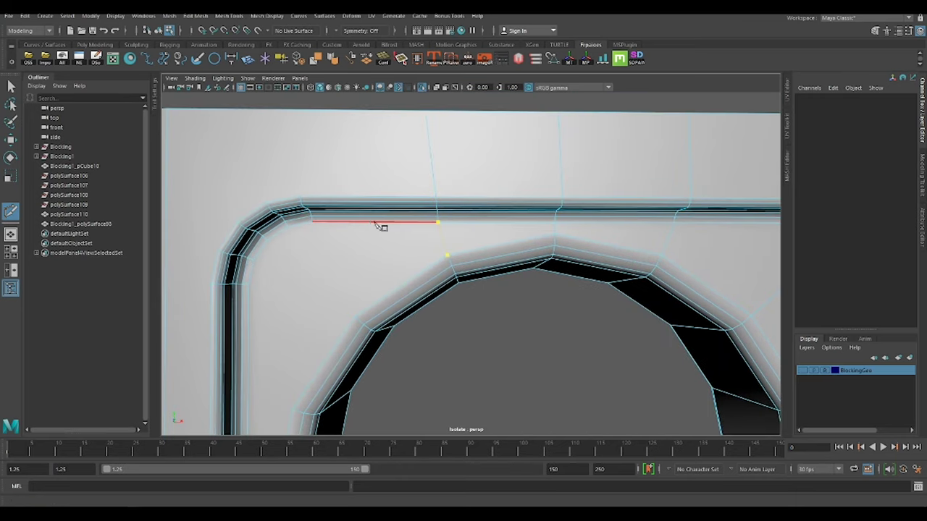
pyautogui.keyDown('alt'); pyautogui.moveTo(377, 226); pyautogui.dragTo(414, 224, button='middle'); pyautogui.keyUp('alt')
pyautogui.keyDown('alt'); pyautogui.moveTo(543, 253); pyautogui.dragTo(571, 197, button='middle'); pyautogui.keyUp('alt')
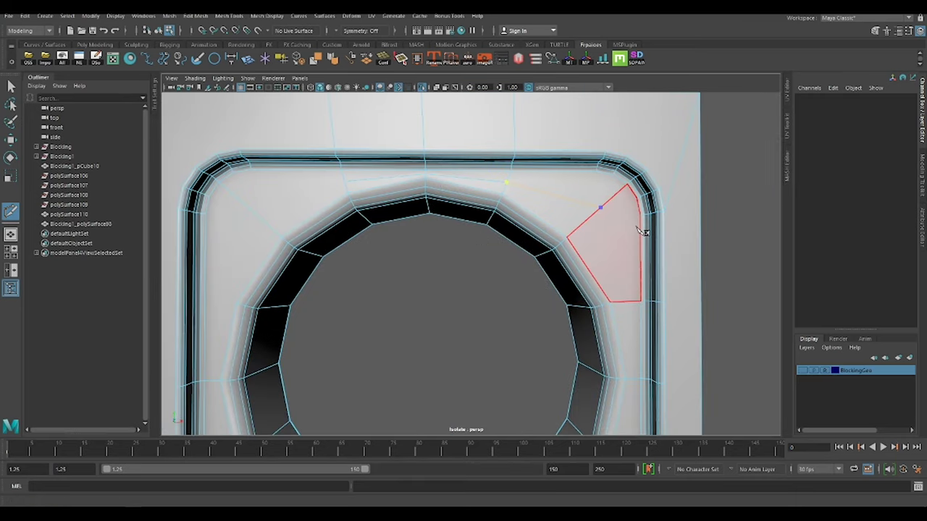
pyautogui.keyDown('alt'); pyautogui.moveTo(642, 232); pyautogui.dragTo(391, 236, button='middle'); pyautogui.keyUp('alt')
pyautogui.moveTo(472, 254)
pyautogui.keyDown('alt'); pyautogui.mouseDown(button='middle')
pyautogui.moveTo(379, 174)
pyautogui.moveTo(555, 291)
pyautogui.mouseUp(button='middle'); pyautogui.keyUp('alt')
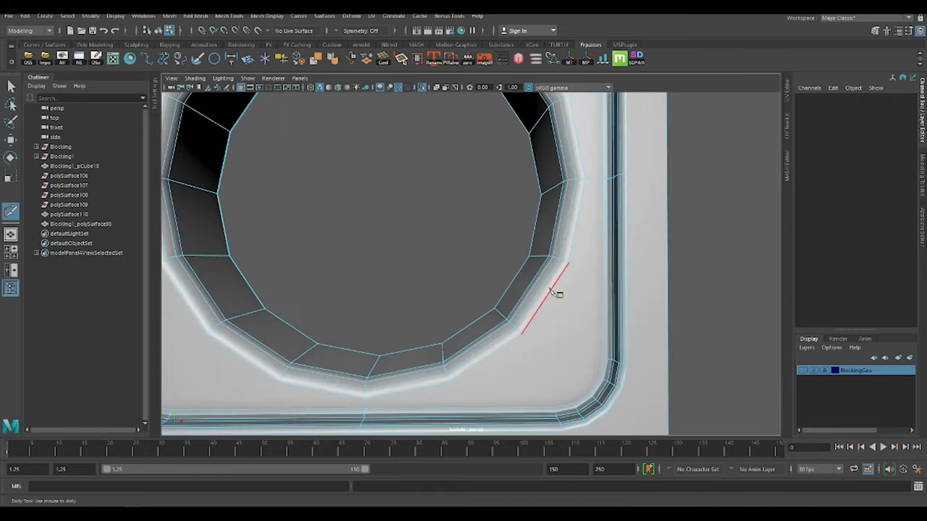
pyautogui.keyDown('alt'); pyautogui.moveTo(555, 292); pyautogui.dragTo(592, 346, button='right'); pyautogui.keyUp('alt')
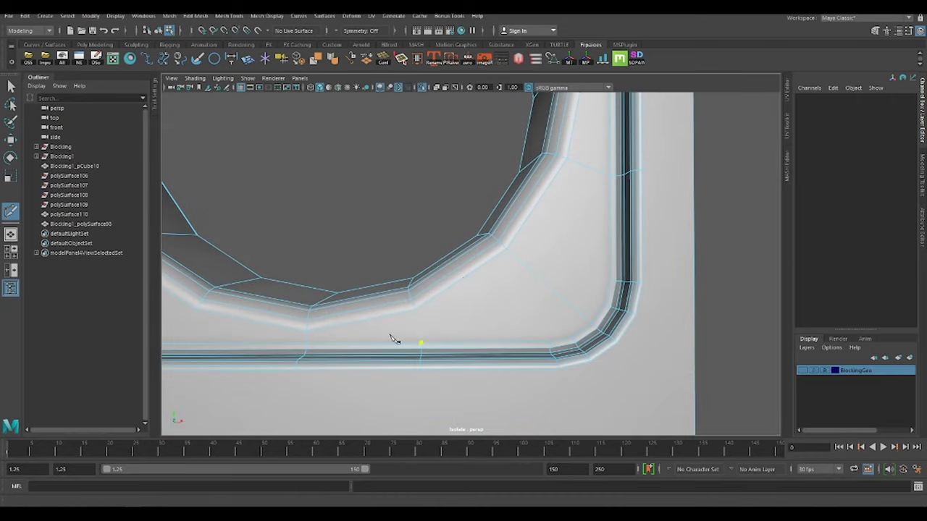
pyautogui.keyDown('alt'); pyautogui.moveTo(394, 341); pyautogui.dragTo(364, 351, button='middle'); pyautogui.keyUp('alt')
pyautogui.scroll(-5, 507, 335)
pyautogui.scroll(5, 542, 341)
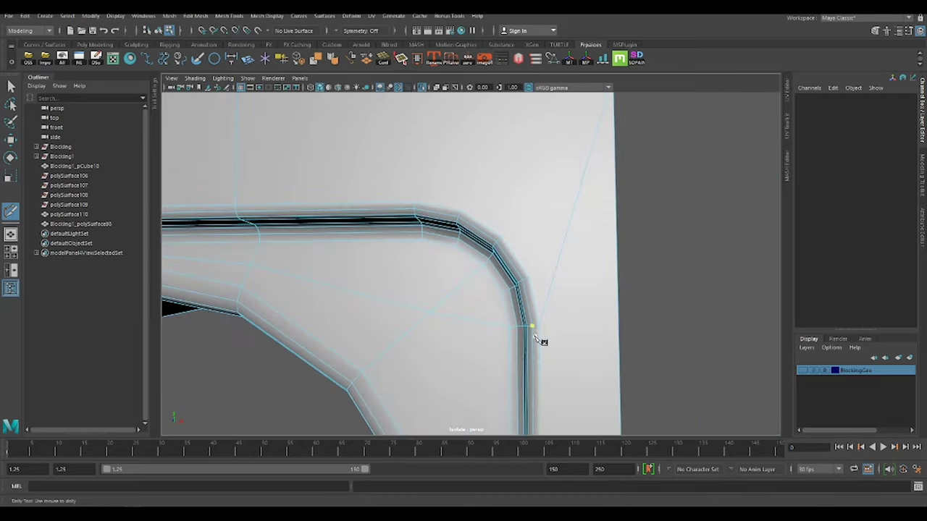
pyautogui.keyDown('alt'); pyautogui.moveTo(542, 341); pyautogui.dragTo(533, 285, button='middle'); pyautogui.keyUp('alt')
pyautogui.keyDown('alt'); pyautogui.moveTo(533, 285); pyautogui.dragTo(427, 275); pyautogui.keyUp('alt')
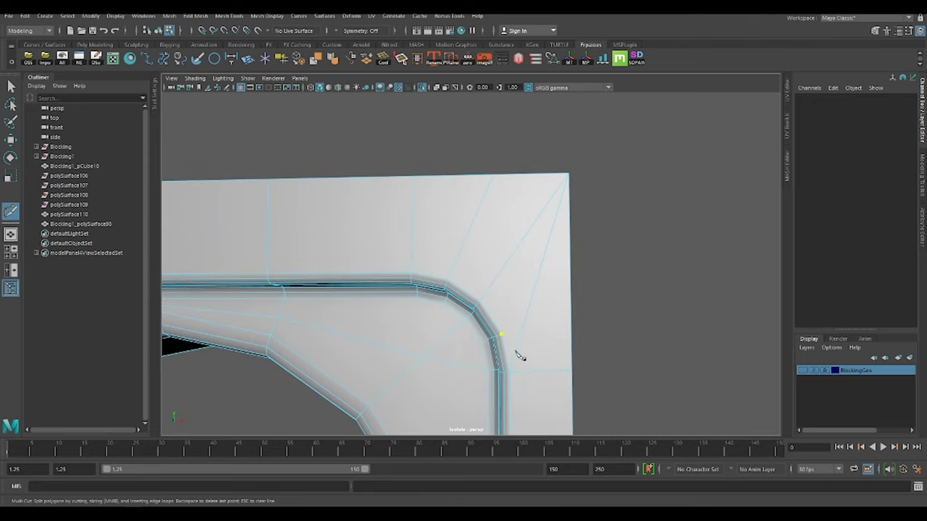
pyautogui.press('w')
pyautogui.press('q')
# Add a supporting cut from the plate's lower border to its upper edge.
pyautogui.moveTo(517, 356)
pyautogui.keyDown('alt'); pyautogui.mouseDown()
pyautogui.moveTo(410, 252)
pyautogui.moveTo(615, 227)
pyautogui.moveTo(622, 311)
pyautogui.mouseUp(); pyautogui.keyUp('alt')
pyautogui.scroll(5, 615, 227)
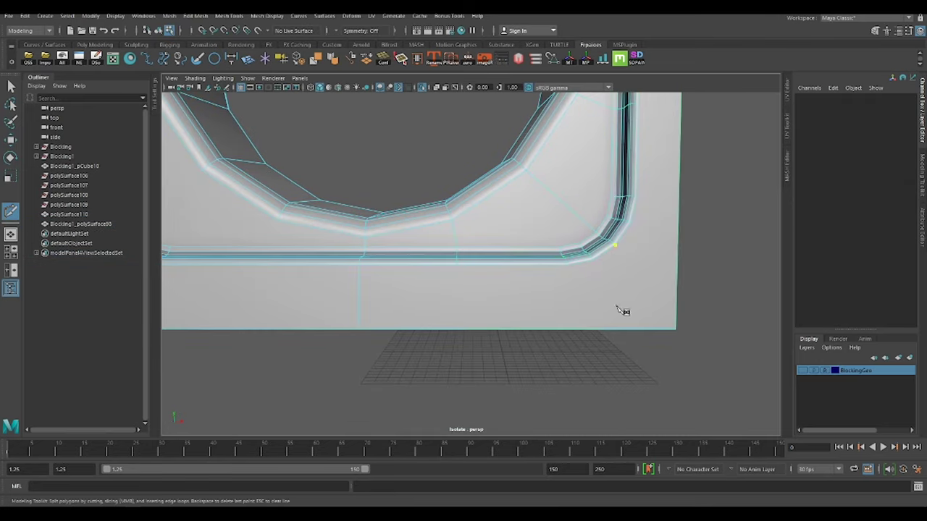
pyautogui.keyDown('alt'); pyautogui.moveTo(511, 331); pyautogui.dragTo(495, 400, button='right'); pyautogui.keyUp('alt')
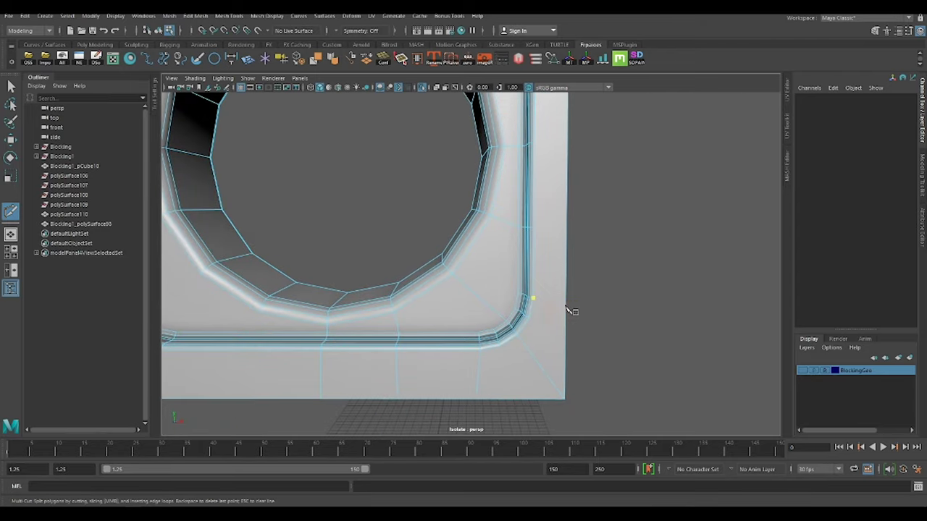
pyautogui.keyDown('alt'); pyautogui.moveTo(598, 284); pyautogui.dragTo(577, 310, button='right'); pyautogui.keyUp('alt')
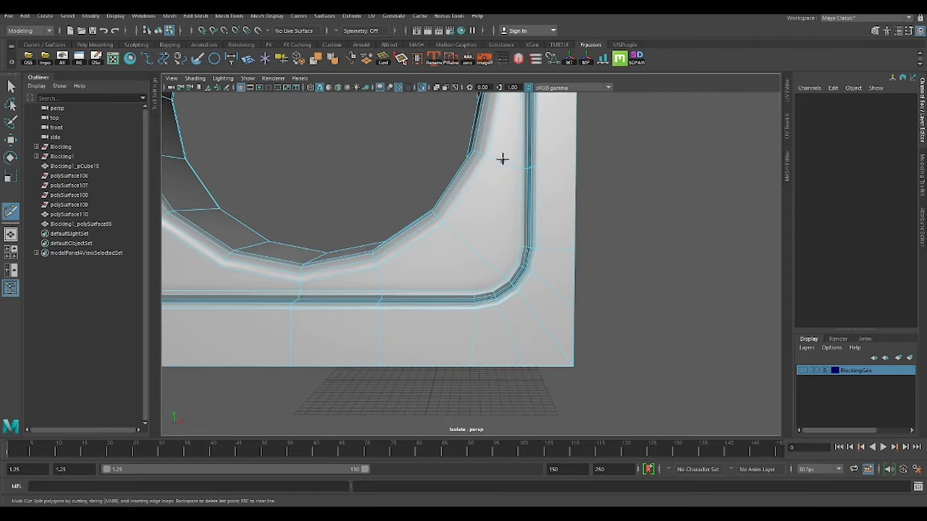
pyautogui.keyDown('alt'); pyautogui.moveTo(570, 248); pyautogui.dragTo(509, 248, button='middle'); pyautogui.keyUp('alt')
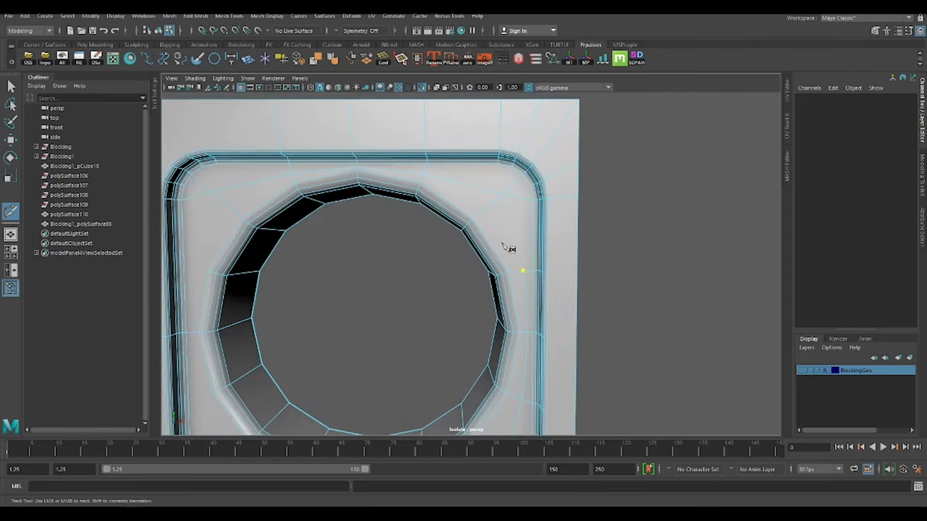
pyautogui.keyDown('alt'); pyautogui.moveTo(391, 239); pyautogui.dragTo(362, 242); pyautogui.keyUp('alt')
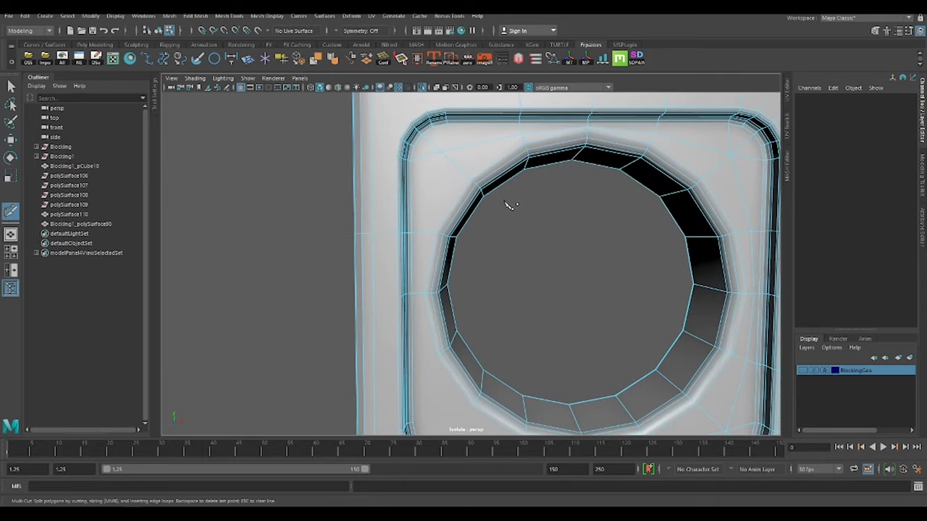
pyautogui.keyDown('alt'); pyautogui.moveTo(510, 205); pyautogui.dragTo(579, 292, button='middle'); pyautogui.keyUp('alt')
pyautogui.keyDown('alt'); pyautogui.moveTo(456, 168); pyautogui.dragTo(496, 190, button='middle'); pyautogui.keyUp('alt')
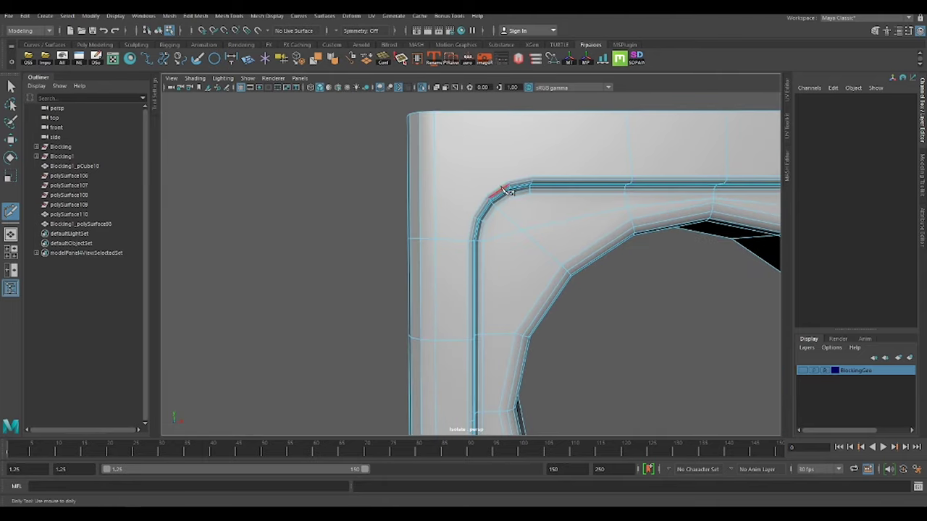
pyautogui.click(447, 382)
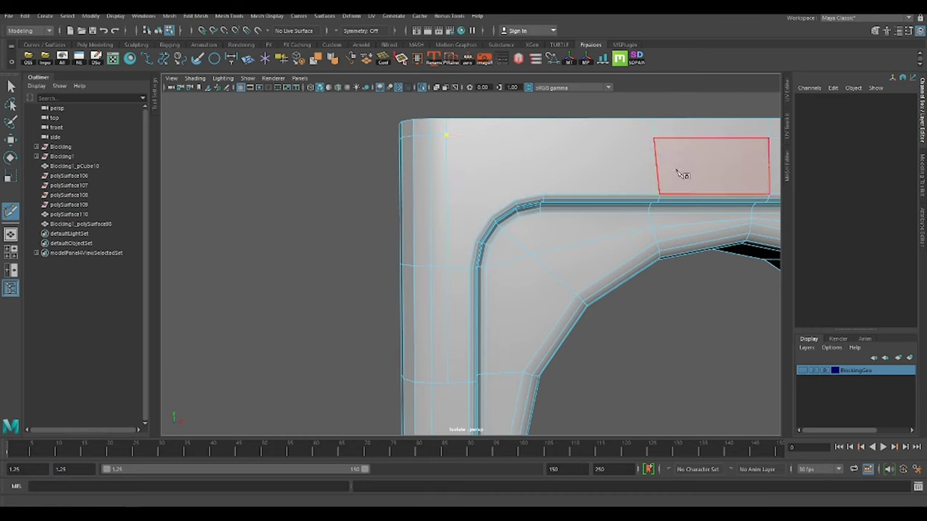
pyautogui.keyDown('alt'); pyautogui.moveTo(378, 148); pyautogui.dragTo(513, 195, button='right'); pyautogui.keyUp('alt')
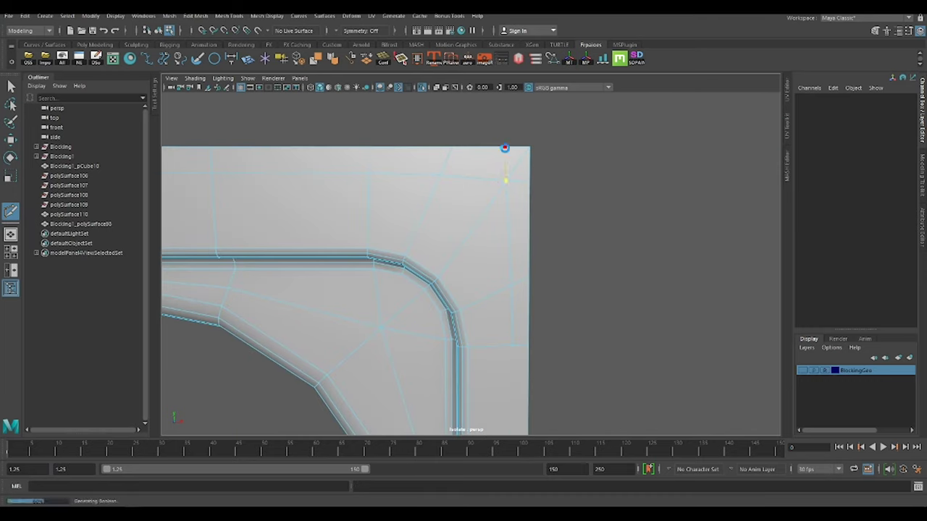
pyautogui.press('w')
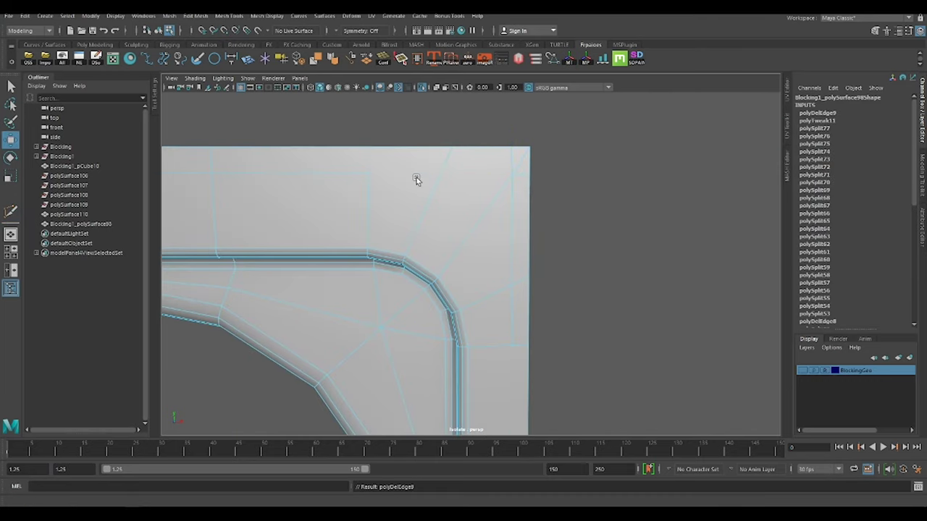
pyautogui.press('q')
# Restart Multi-Cut with Ctrl+Shift+X and cut edges along the hole's lower edge.
pyautogui.scroll(-3, 618, 168)
pyautogui.press('F8')
pyautogui.scroll(5, 618, 169)
pyautogui.scroll(1, 630, 176)
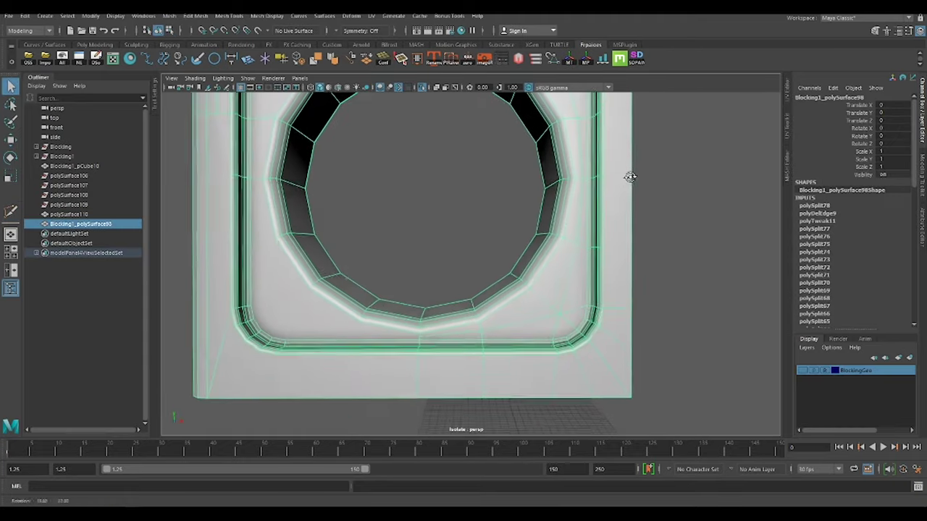
pyautogui.keyDown('alt'); pyautogui.moveTo(630, 177); pyautogui.dragTo(585, 210); pyautogui.keyUp('alt')
pyautogui.scroll(3, 478, 352)
pyautogui.hotkey('ctrl', 'shift', 'x')
pyautogui.scroll(2, 579, 190)
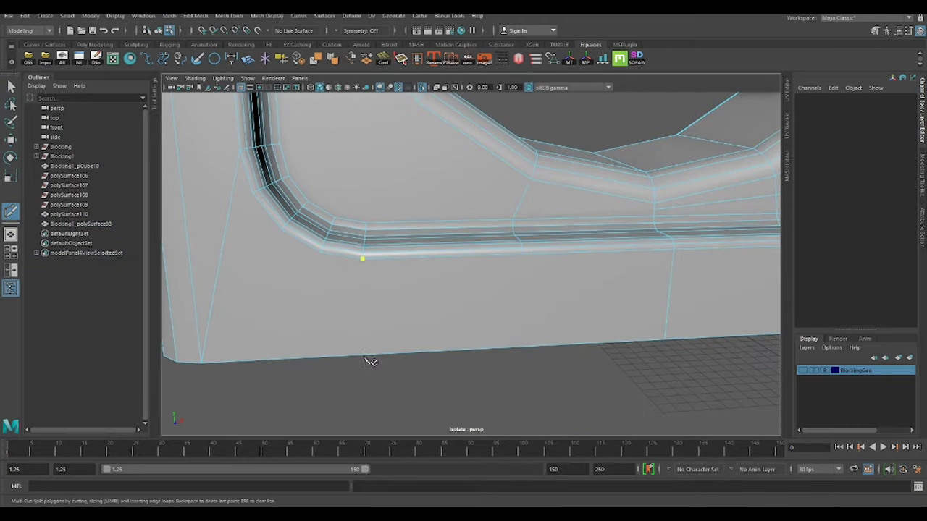
pyautogui.scroll(-3, 532, 348)
pyautogui.scroll(-2, 320, 304)
pyautogui.keyDown('alt'); pyautogui.moveTo(310, 213); pyautogui.dragTo(427, 304); pyautogui.keyUp('alt')
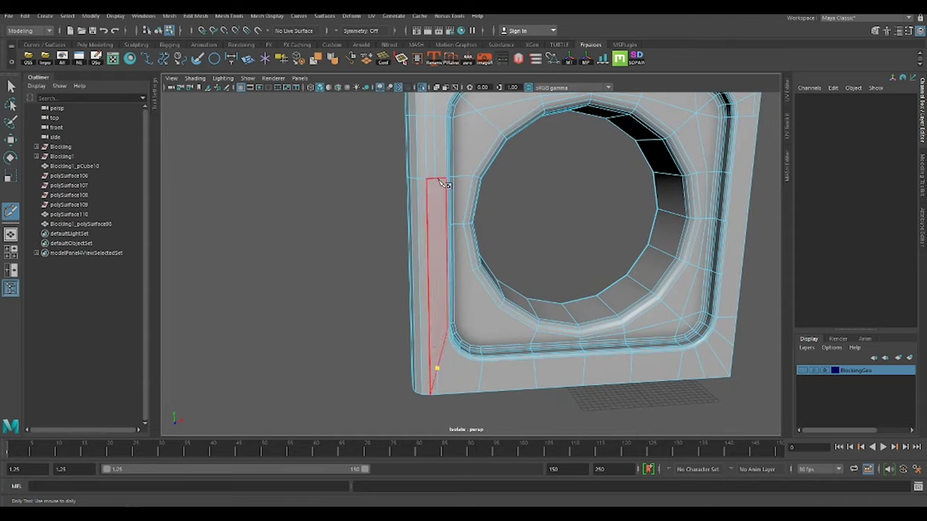
pyautogui.scroll(5, 739, 384)
pyautogui.scroll(-2, 738, 384)
pyautogui.scroll(-4, 487, 405)
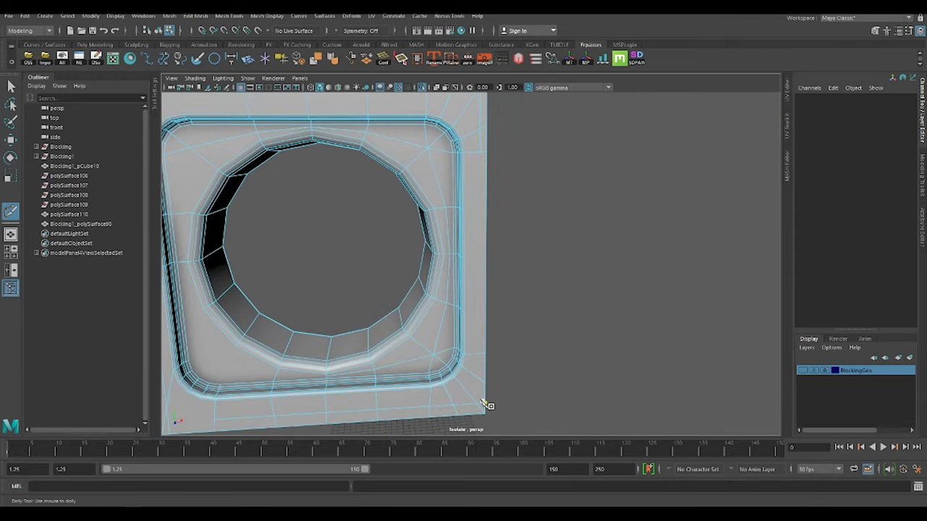
pyautogui.press('w')
# Finish further supporting cuts along the plate's right edge.
pyautogui.scroll(2, 459, 343)
pyautogui.keyDown('alt'); pyautogui.moveTo(459, 343); pyautogui.dragTo(479, 127); pyautogui.keyUp('alt')
pyautogui.scroll(-3, 478, 127)
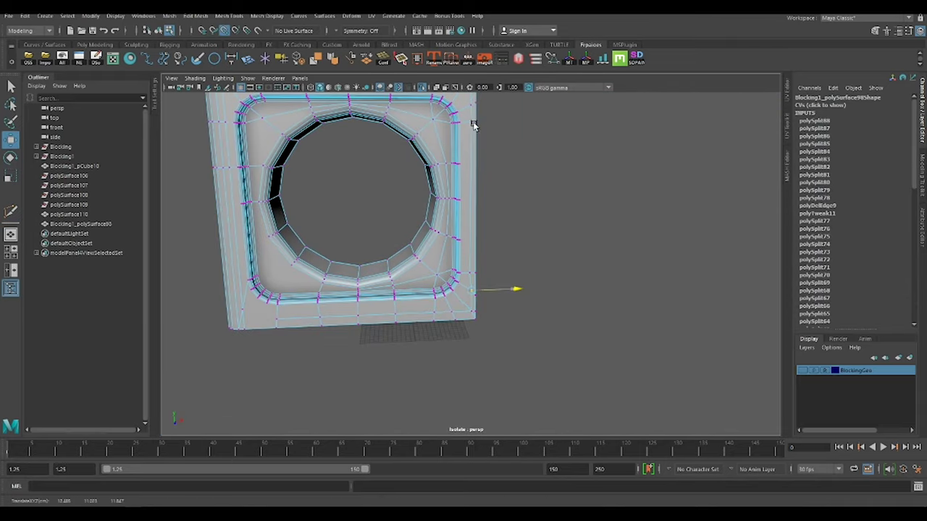
pyautogui.scroll(4, 472, 124)
pyautogui.keyDown('shift'); pyautogui.moveTo(500, 248); pyautogui.dragTo(509, 302, button='right'); pyautogui.keyUp('shift')
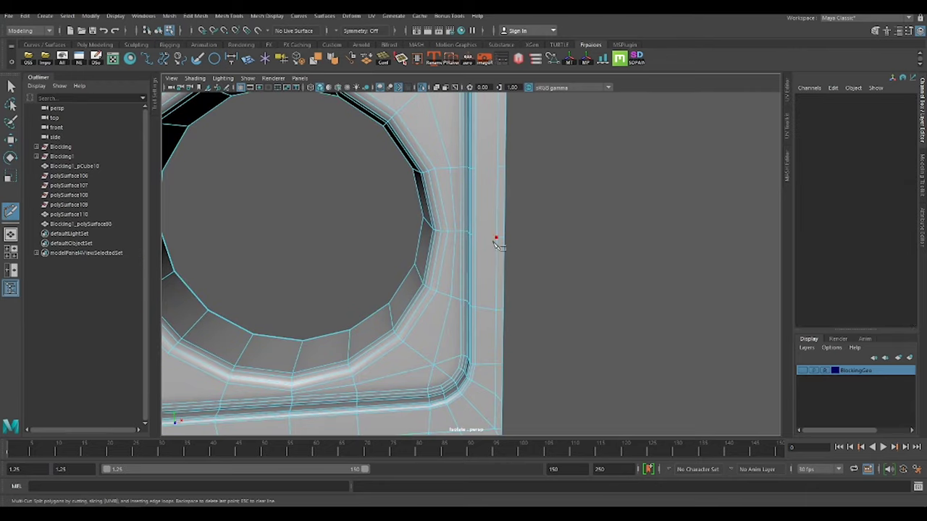
pyautogui.press('w')
# Select a plate corner vertex and inspect the new cuts around the rounded corner.
pyautogui.scroll(-4, 556, 184)
pyautogui.keyDown('alt'); pyautogui.moveTo(556, 183); pyautogui.dragTo(554, 268); pyautogui.keyUp('alt')
pyautogui.scroll(5, 554, 268)
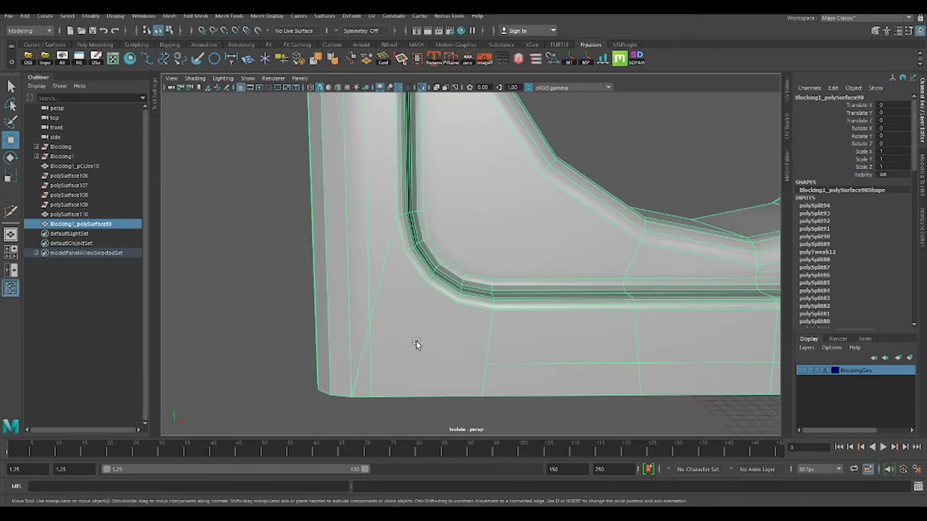
pyautogui.click(485, 366)
pyautogui.keyDown('shift'); pyautogui.moveTo(486, 381); pyautogui.dragTo(471, 364, button='right'); pyautogui.keyUp('shift')
pyautogui.keyDown('alt'); pyautogui.moveTo(471, 364); pyautogui.dragTo(438, 367); pyautogui.keyUp('alt')
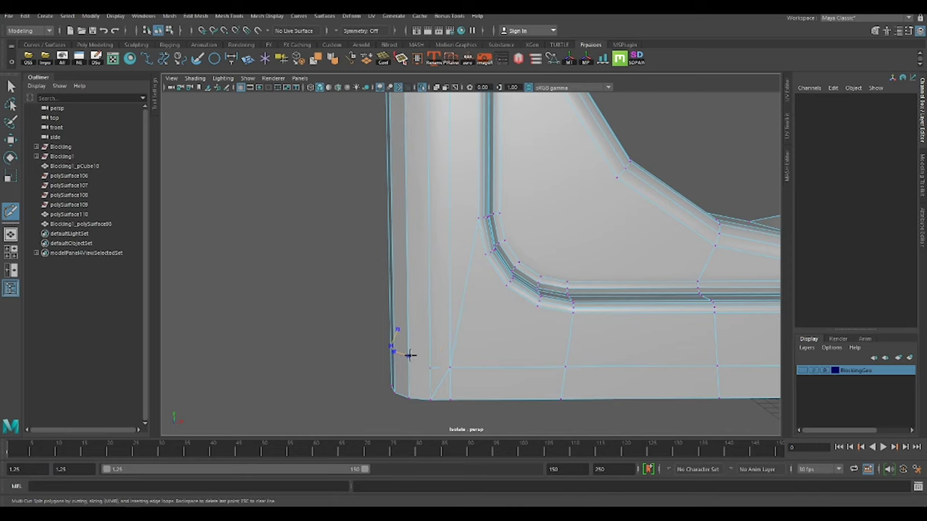
pyautogui.scroll(-4, 409, 354)
pyautogui.scroll(4, 499, 338)
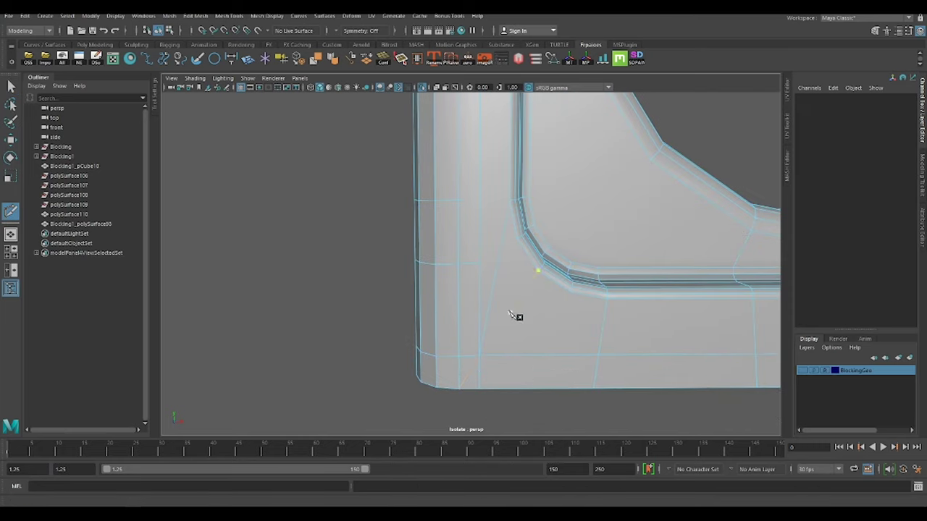
pyautogui.keyDown('alt'); pyautogui.moveTo(505, 215); pyautogui.dragTo(479, 285); pyautogui.keyUp('alt')
pyautogui.keyDown('alt'); pyautogui.moveTo(480, 286); pyautogui.dragTo(543, 344, button='middle'); pyautogui.keyUp('alt')
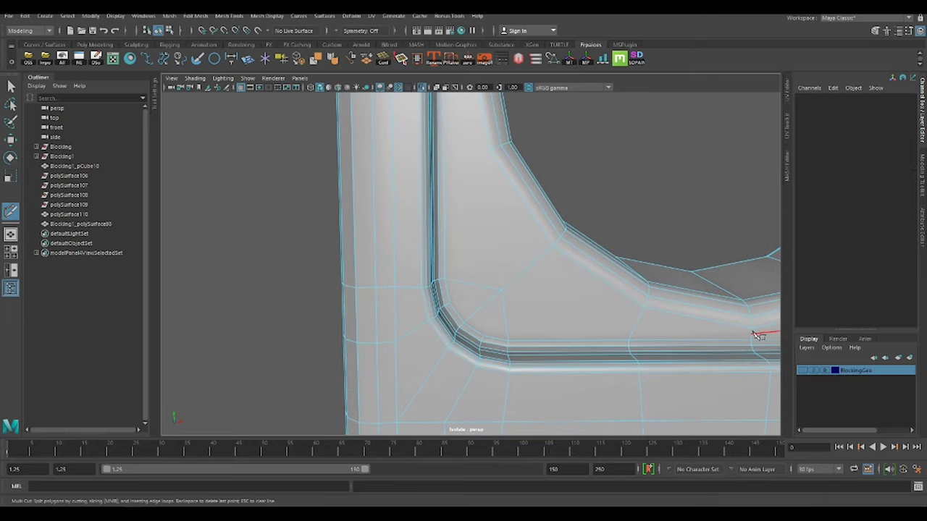
pyautogui.keyDown('alt'); pyautogui.moveTo(657, 330); pyautogui.dragTo(431, 251, button='right'); pyautogui.keyUp('alt')
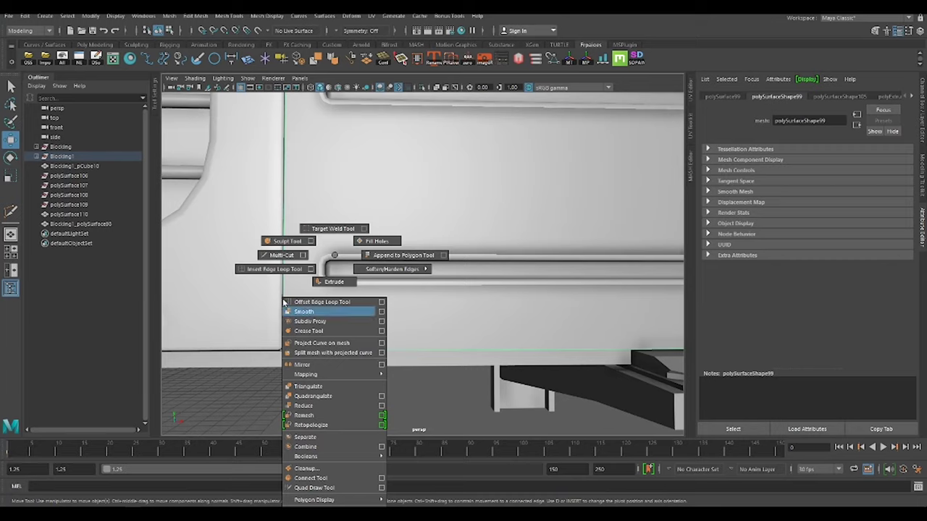
# Bring the side panel's vent slots into an angled close-up view.
pyautogui.keyDown('alt'); pyautogui.moveTo(303, 336); pyautogui.dragTo(509, 313, button='middle'); pyautogui.keyUp('alt')
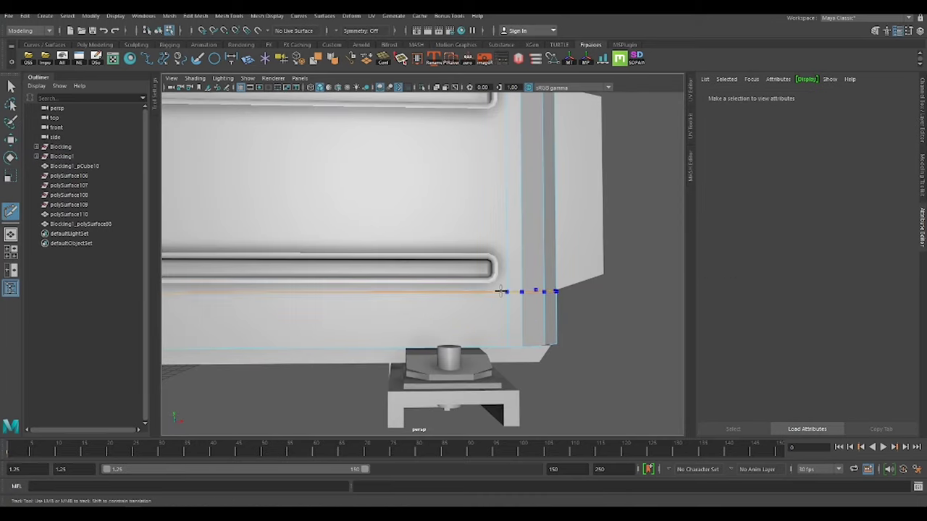
pyautogui.moveTo(501, 291)
pyautogui.keyDown('alt'); pyautogui.mouseDown(button='right')
pyautogui.moveTo(507, 253)
pyautogui.moveTo(548, 213)
pyautogui.mouseUp(button='right'); pyautogui.keyUp('alt')
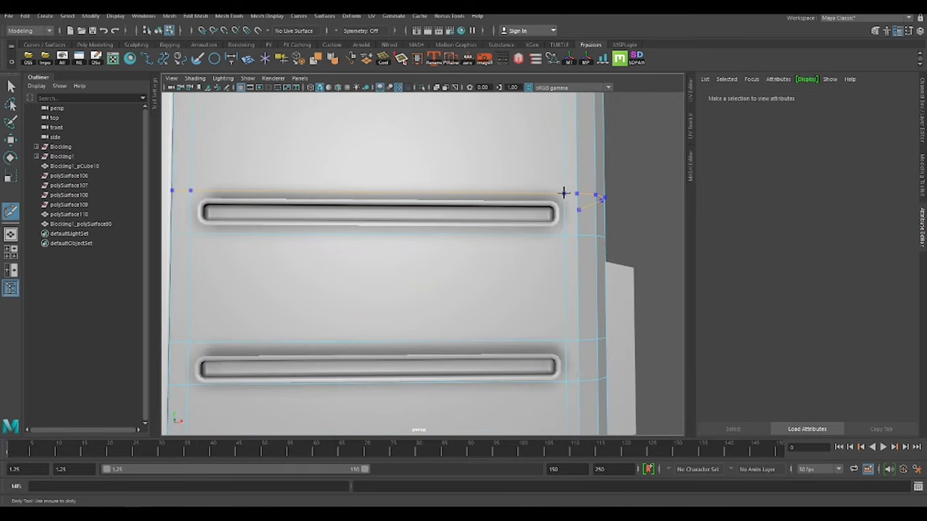
pyautogui.keyDown('alt'); pyautogui.moveTo(564, 194); pyautogui.dragTo(594, 208, button='middle'); pyautogui.keyUp('alt')
pyautogui.keyDown('alt'); pyautogui.moveTo(584, 302); pyautogui.dragTo(581, 323, button='right'); pyautogui.keyUp('alt')
pyautogui.keyDown('alt'); pyautogui.moveTo(582, 323); pyautogui.dragTo(587, 232); pyautogui.keyUp('alt')
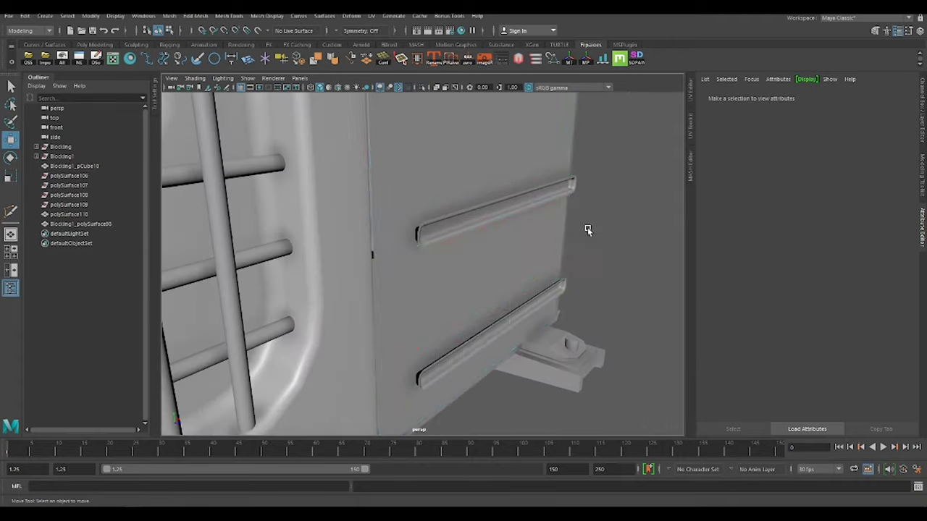
# Select a slot bar, isolate it with the panel, and open Booleans > Difference.
pyautogui.press('w')
pyautogui.click(554, 306)
pyautogui.moveTo(554, 306)
pyautogui.keyDown('alt'); pyautogui.mouseDown()
pyautogui.moveTo(588, 327)
pyautogui.moveTo(476, 244)
pyautogui.moveTo(599, 249)
pyautogui.mouseUp(); pyautogui.keyUp('alt')
pyautogui.press('f')
pyautogui.hotkey('ctrl', '1')
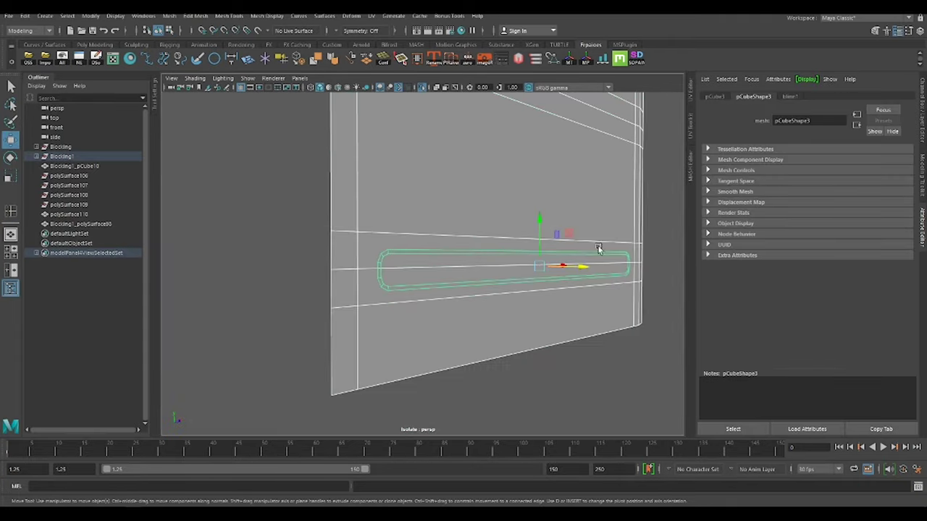
pyautogui.moveTo(659, 233)
pyautogui.keyDown('shift'); pyautogui.mouseDown(button='right')
pyautogui.moveTo(695, 463)
pyautogui.moveTo(732, 445)
pyautogui.mouseUp(button='right'); pyautogui.keyUp('shift')
# Subtract the slot bar from the side panel with Booleans > Difference.
pyautogui.keyDown('alt'); pyautogui.moveTo(601, 405); pyautogui.dragTo(348, 312); pyautogui.keyUp('alt')
pyautogui.scroll(5, 472, 333)
pyautogui.click(407, 290)
pyautogui.scroll(2, 464, 304)
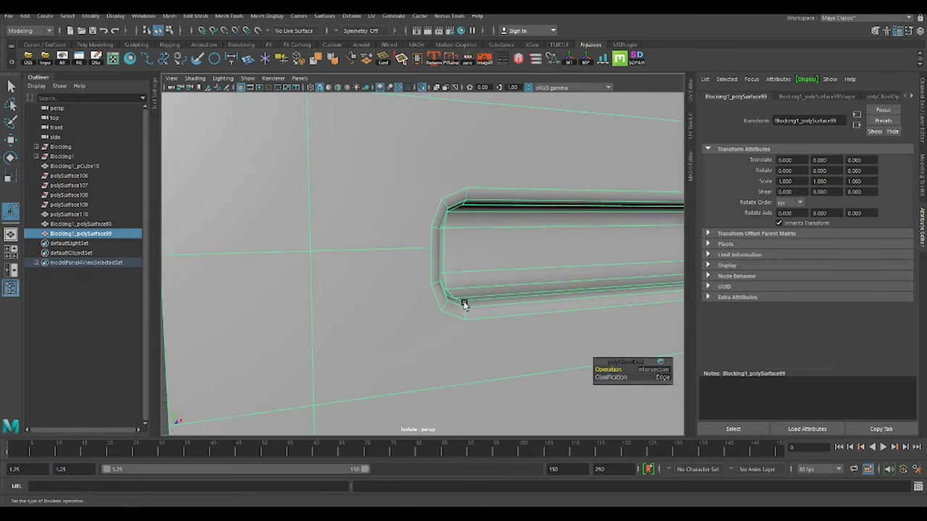
# Connect new edges across the slot's rounded end.
pyautogui.moveTo(464, 305); pyautogui.dragTo(488, 273, button='right')
pyautogui.keyDown('alt'); pyautogui.moveTo(488, 273); pyautogui.dragTo(527, 197); pyautogui.keyUp('alt')
pyautogui.click(528, 205)
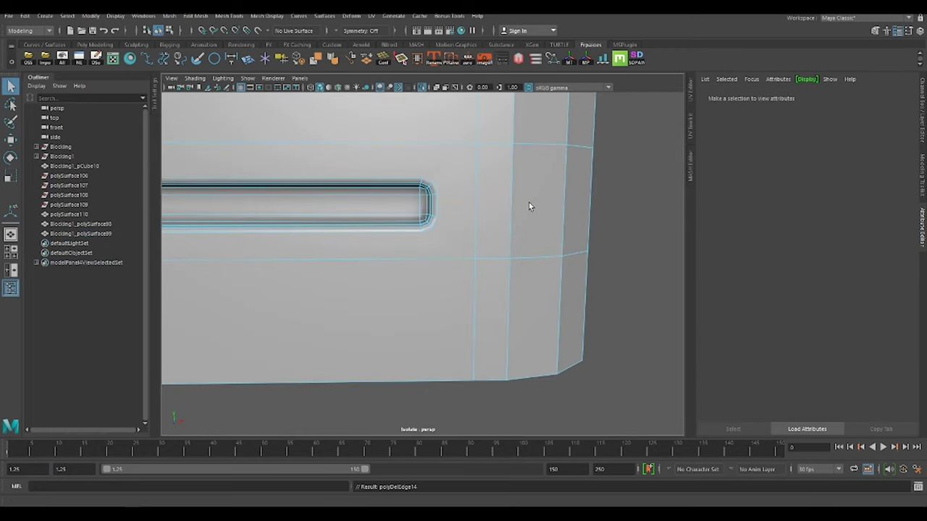
pyautogui.keyDown('shift'); pyautogui.moveTo(492, 202); pyautogui.dragTo(601, 244, button='right'); pyautogui.keyUp('shift')
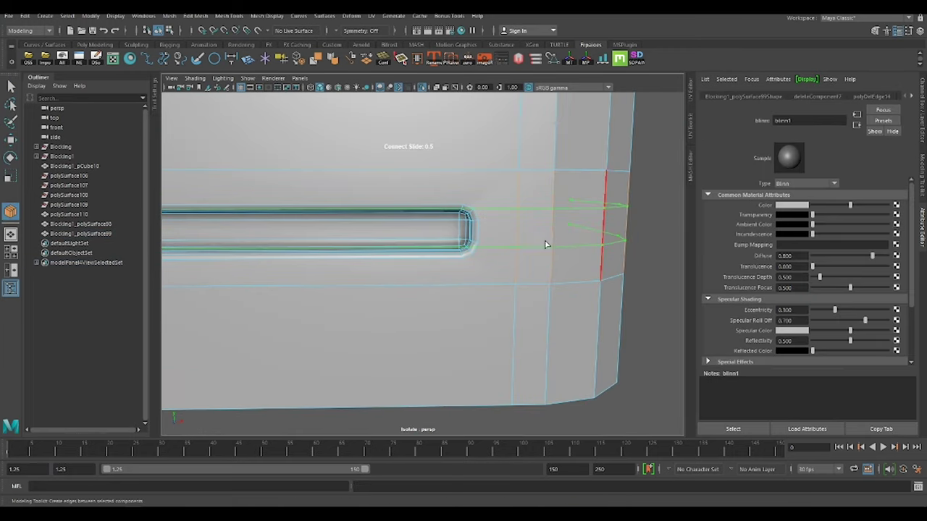
pyautogui.moveTo(546, 245)
pyautogui.keyDown('alt'); pyautogui.mouseDown()
pyautogui.moveTo(519, 231)
pyautogui.moveTo(670, 238)
pyautogui.moveTo(441, 281)
pyautogui.moveTo(437, 237)
pyautogui.moveTo(475, 239)
pyautogui.moveTo(471, 290)
pyautogui.moveTo(502, 295)
pyautogui.mouseUp(); pyautogui.keyUp('alt')
pyautogui.press('w')
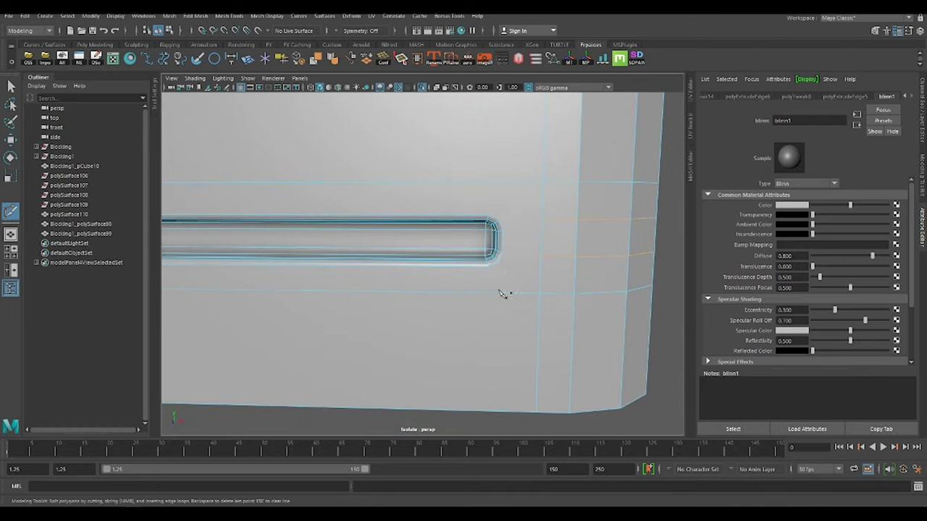
pyautogui.moveTo(502, 295)
pyautogui.keyDown('alt'); pyautogui.mouseDown(button='middle')
pyautogui.moveTo(485, 263)
pyautogui.moveTo(503, 194)
pyautogui.mouseUp(button='middle'); pyautogui.keyUp('alt')
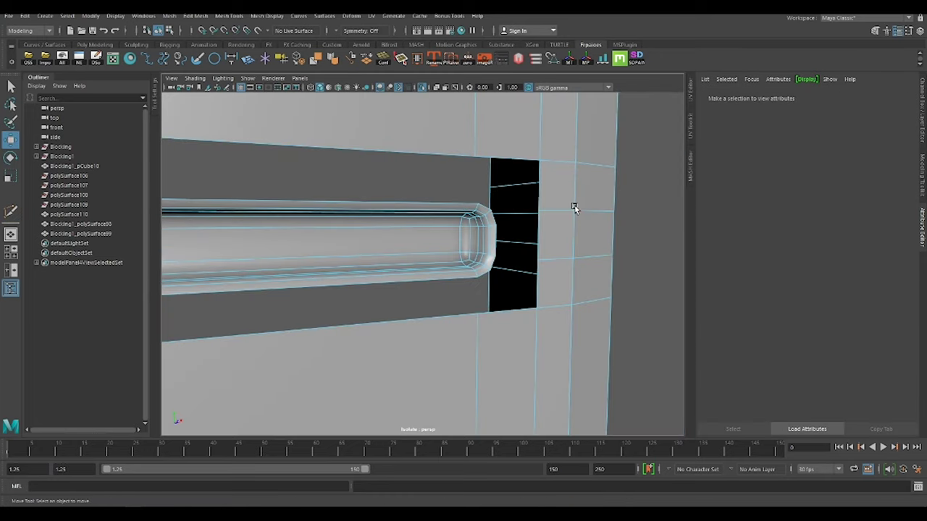
# Bridge the gap along the slot's top rim and the lower hole shut.
pyautogui.keyDown('shift'); pyautogui.click(458, 207); pyautogui.keyUp('shift')
pyautogui.keyDown('shift'); pyautogui.moveTo(516, 189); pyautogui.dragTo(513, 307, button='right'); pyautogui.keyUp('shift')
pyautogui.moveTo(513, 307)
pyautogui.keyDown('alt'); pyautogui.mouseDown()
pyautogui.moveTo(507, 261)
pyautogui.moveTo(521, 249)
pyautogui.mouseUp(); pyautogui.keyUp('alt')
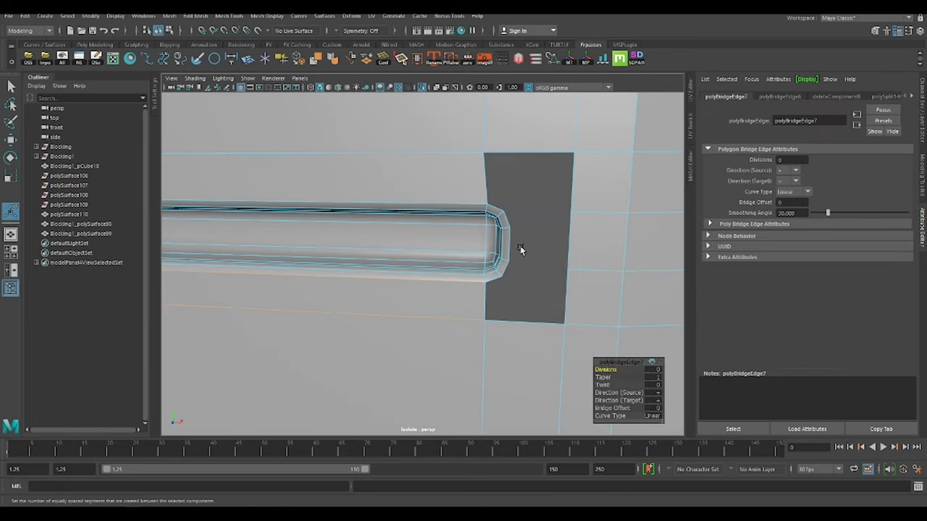
pyautogui.press('t')
pyautogui.click(542, 260)
pyautogui.keyDown('shift'); pyautogui.click(562, 289); pyautogui.keyUp('shift')
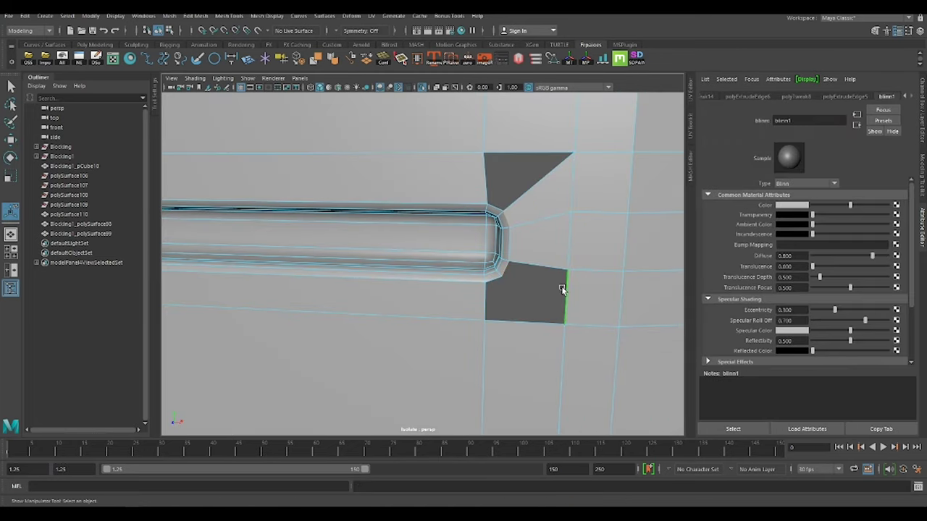
pyautogui.press('g')
# Bridge the triangle holes beside the slot end to the slot edges.
pyautogui.click(491, 200)
pyautogui.moveTo(511, 152)
pyautogui.keyDown('alt'); pyautogui.mouseDown()
pyautogui.moveTo(413, 229)
pyautogui.moveTo(319, 267)
pyautogui.mouseUp(); pyautogui.keyUp('alt')
pyautogui.press('w')
pyautogui.click(391, 269)
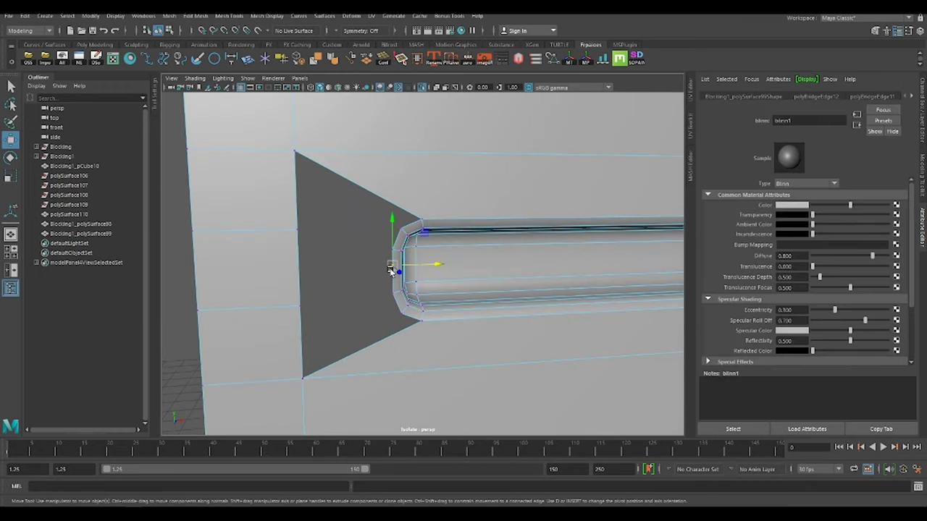
pyautogui.keyDown('shift'); pyautogui.click(299, 267); pyautogui.keyUp('shift')
pyautogui.keyDown('shift'); pyautogui.moveTo(333, 217); pyautogui.dragTo(340, 326, button='right'); pyautogui.keyUp('shift')
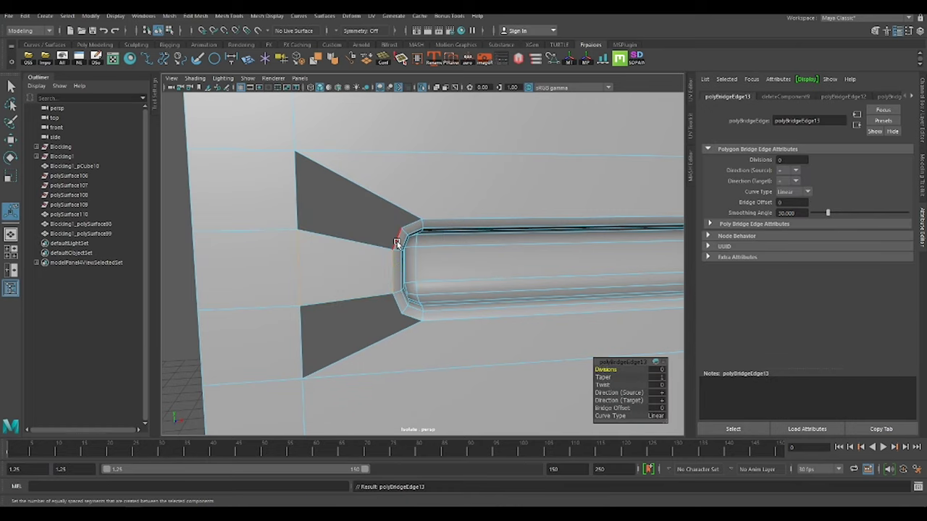
pyautogui.keyDown('shift'); pyautogui.click(340, 230); pyautogui.keyUp('shift')
pyautogui.keyDown('shift'); pyautogui.moveTo(347, 230); pyautogui.dragTo(364, 290, button='right'); pyautogui.keyUp('shift')
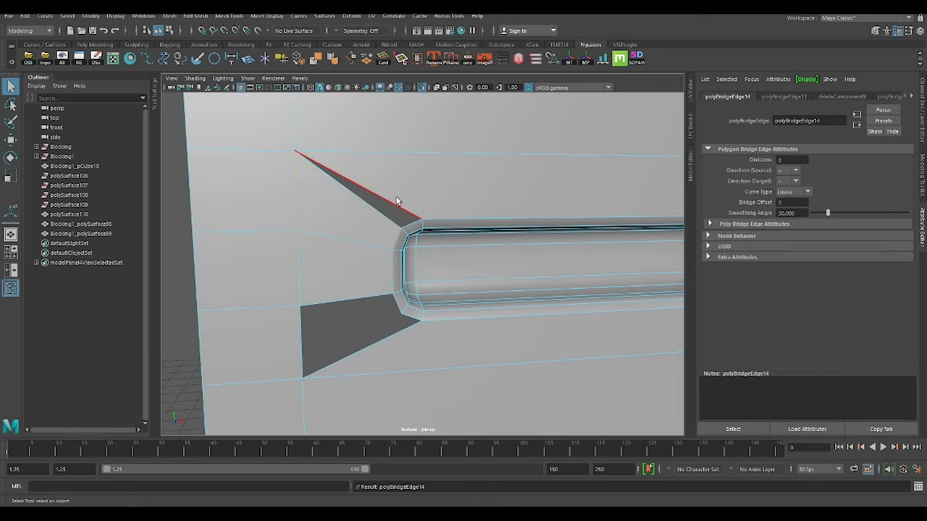
pyautogui.moveTo(399, 217); pyautogui.dragTo(427, 145, button='right')
# Fill the remaining hole above the slot and multi-cut an edge loop through the slot faces.
pyautogui.click(470, 216)
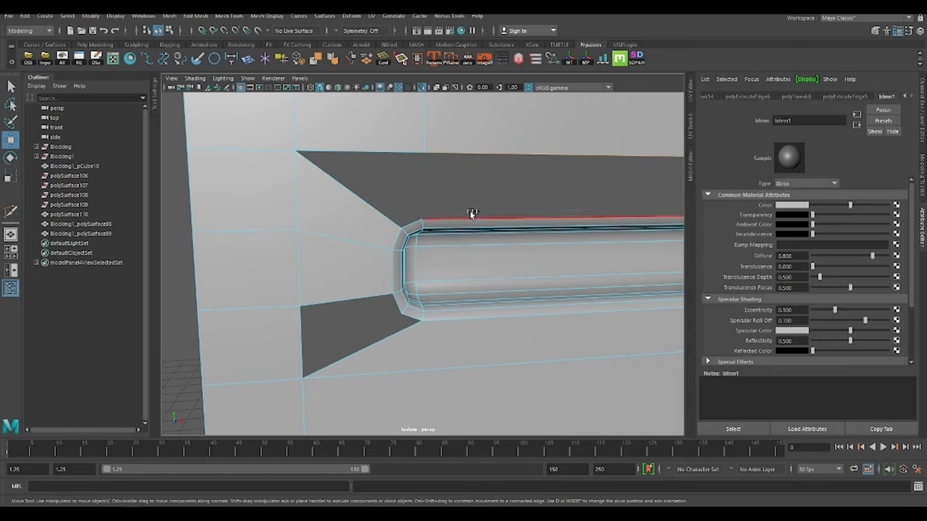
pyautogui.keyDown('shift'); pyautogui.moveTo(472, 213); pyautogui.dragTo(476, 307, button='right'); pyautogui.keyUp('shift')
pyautogui.scroll(5, 396, 228)
pyautogui.keyDown('shift'); pyautogui.moveTo(340, 210); pyautogui.dragTo(374, 177, button='right'); pyautogui.keyUp('shift')
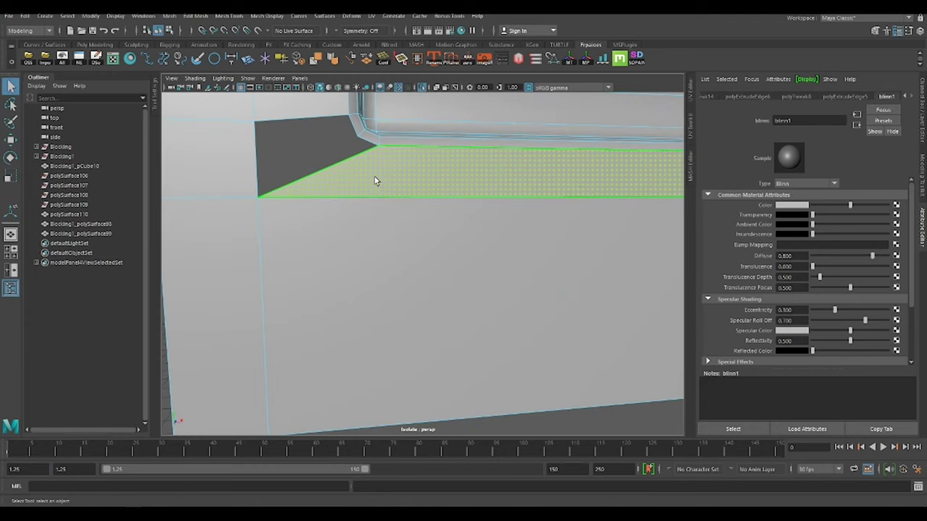
pyautogui.keyDown('ctrl'); pyautogui.click(381, 196); pyautogui.keyUp('ctrl')
pyautogui.press('t')
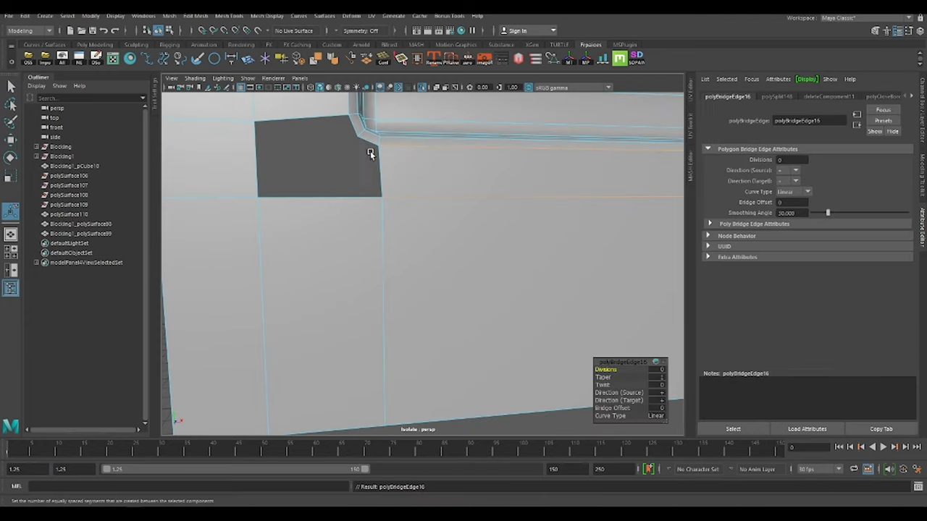
pyautogui.keyDown('alt'); pyautogui.moveTo(322, 188); pyautogui.dragTo(377, 203); pyautogui.keyUp('alt')
pyautogui.scroll(-5, 453, 219)
pyautogui.click(454, 220)
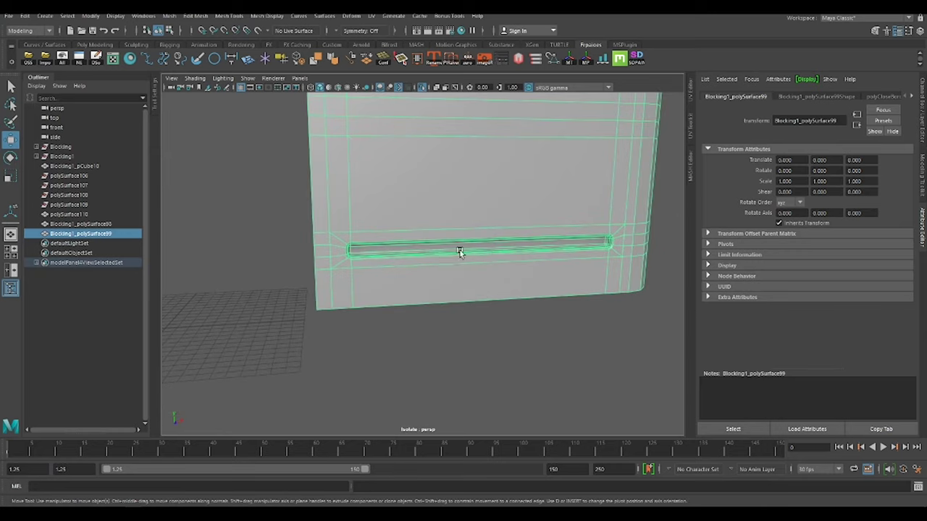
# Box-select the slot strip faces and extract them as a separate isolated piece.
pyautogui.press('w')
pyautogui.moveTo(459, 250)
pyautogui.keyDown('alt'); pyautogui.mouseDown()
pyautogui.moveTo(483, 278)
pyautogui.moveTo(508, 269)
pyautogui.mouseUp(); pyautogui.keyUp('alt')
pyautogui.click(503, 269)
pyautogui.moveTo(595, 283); pyautogui.dragTo(238, 219)
pyautogui.moveTo(591, 314); pyautogui.dragTo(201, 296)
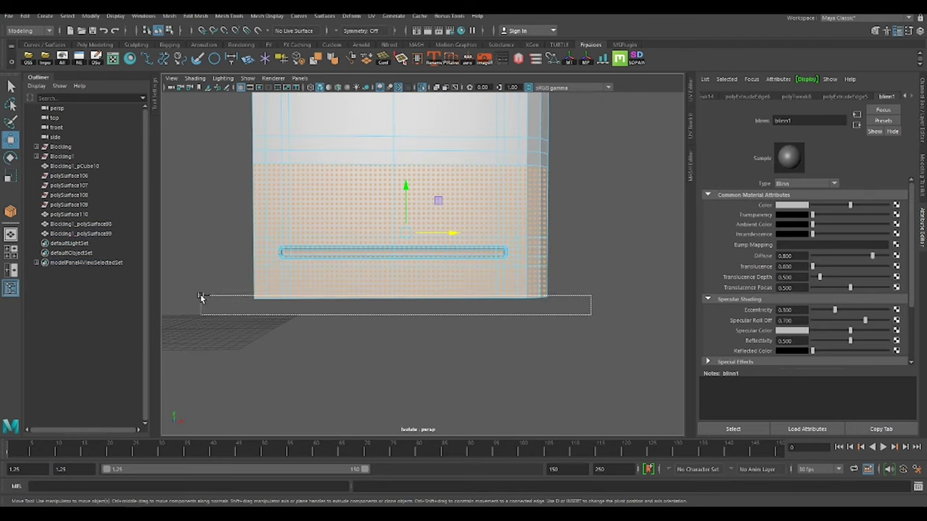
pyautogui.keyDown('shift'); pyautogui.moveTo(578, 236); pyautogui.dragTo(618, 376, button='right'); pyautogui.keyUp('shift')
pyautogui.keyDown('shift'); pyautogui.moveTo(600, 408); pyautogui.dragTo(600, 408, button='right'); pyautogui.keyUp('shift')
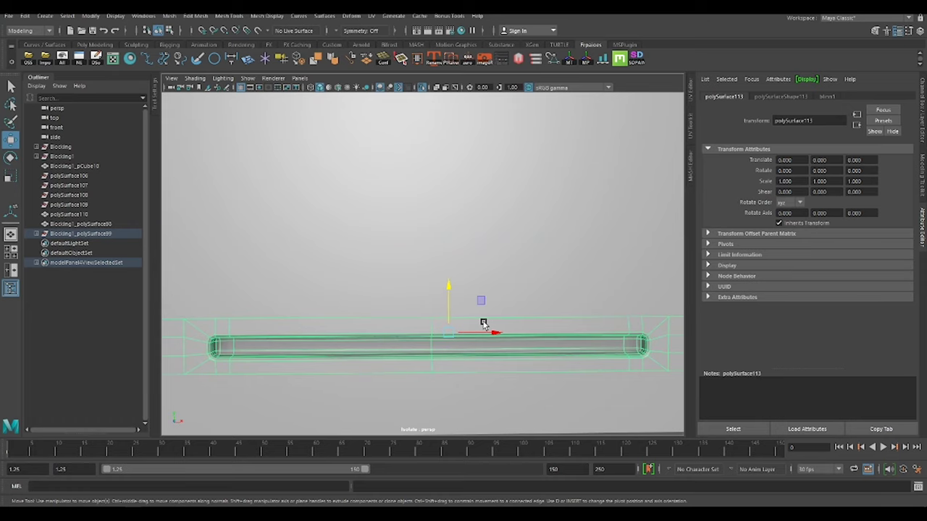
pyautogui.hotkey('ctrl', '1')
pyautogui.hotkey('ctrl', '1')
pyautogui.hotkey('ctrl', '1')
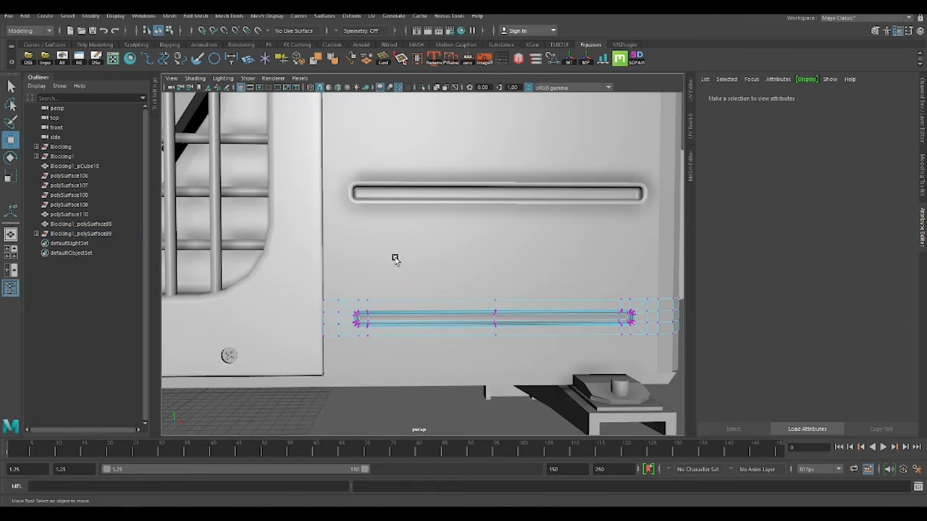
# Stack copies of the slot strip up the side panel at even vent spacing.
pyautogui.scroll(-2, 393, 259)
pyautogui.scroll(3, 496, 200)
pyautogui.moveTo(349, 315)
pyautogui.mouseDown()
pyautogui.moveTo(349, 244)
pyautogui.moveTo(348, 254)
pyautogui.mouseUp()
pyautogui.keyDown('alt'); pyautogui.moveTo(430, 229); pyautogui.dragTo(434, 317, button='middle'); pyautogui.keyUp('alt')
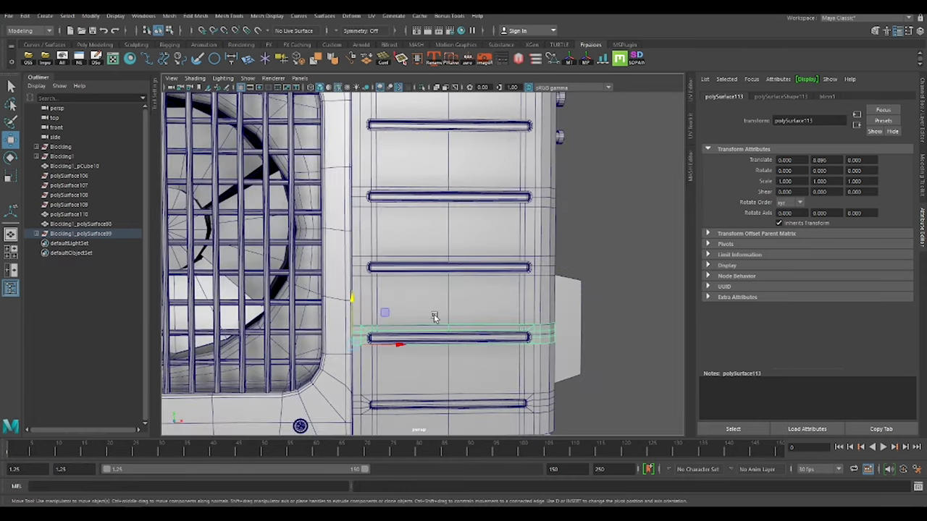
pyautogui.moveTo(357, 320); pyautogui.dragTo(355, 250)
pyautogui.keyDown('alt'); pyautogui.moveTo(417, 275); pyautogui.dragTo(413, 302, button='middle'); pyautogui.keyUp('alt')
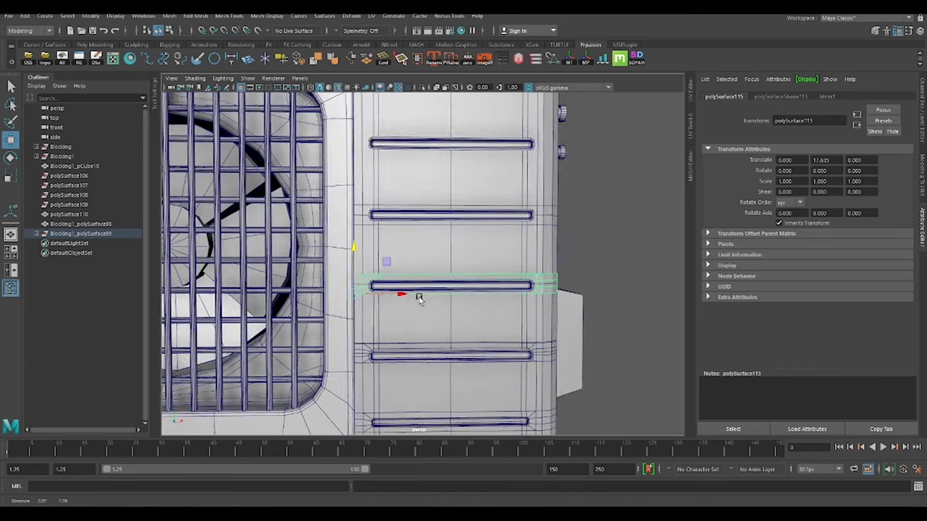
pyautogui.moveTo(355, 280); pyautogui.dragTo(358, 234)
pyautogui.keyDown('alt'); pyautogui.moveTo(357, 233); pyautogui.dragTo(388, 278, button='middle'); pyautogui.keyUp('alt')
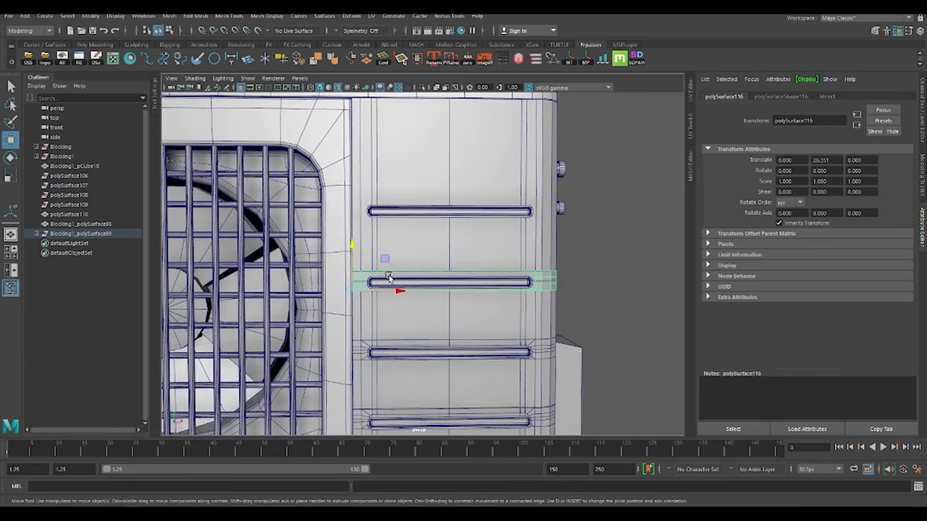
pyautogui.keyDown('shift'); pyautogui.moveTo(408, 246); pyautogui.dragTo(404, 231, button='right'); pyautogui.keyUp('shift')
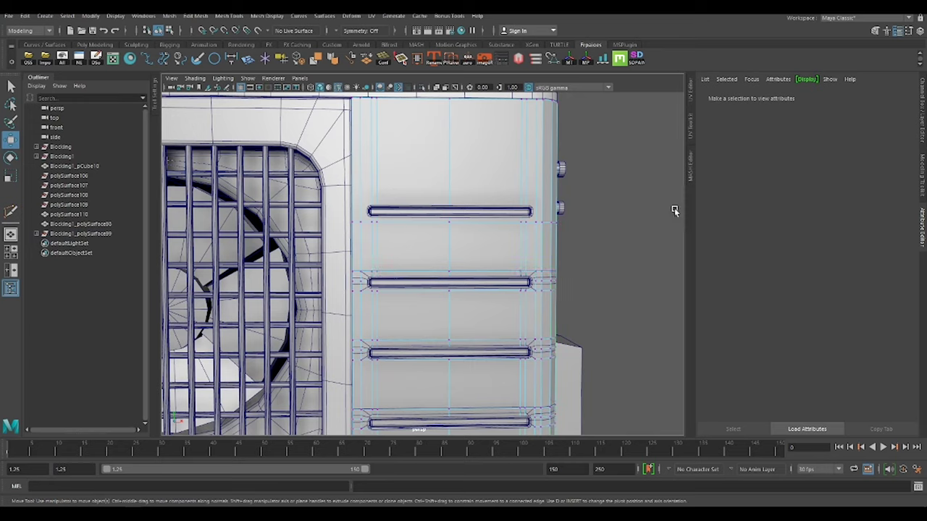
pyautogui.click(507, 281)
pyautogui.moveTo(367, 289); pyautogui.dragTo(358, 226, button='middle')
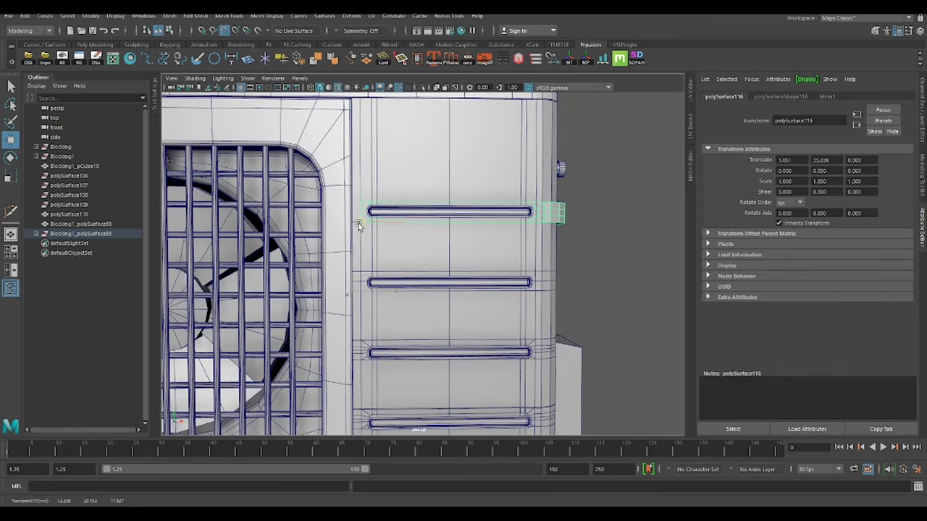
pyautogui.click(598, 252)
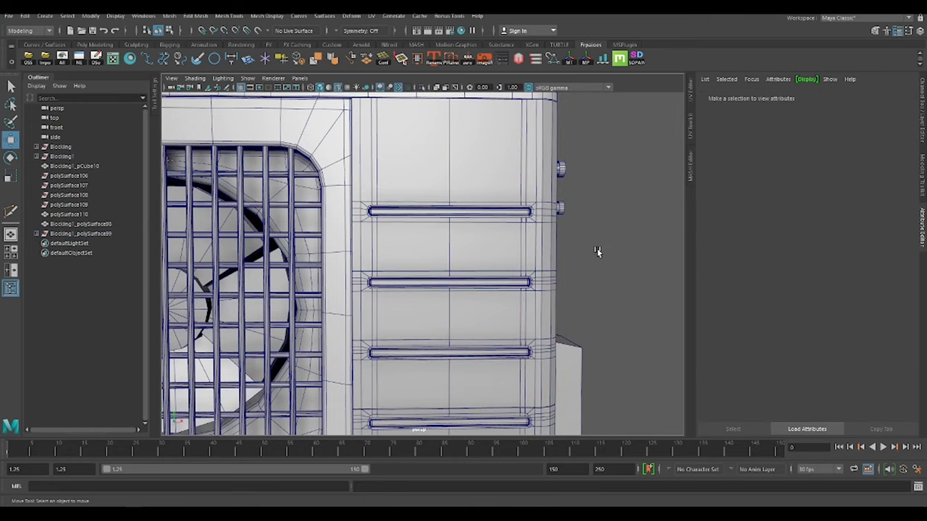
pyautogui.keyDown('alt'); pyautogui.moveTo(597, 252); pyautogui.dragTo(528, 248); pyautogui.keyUp('alt')
pyautogui.scroll(3, 539, 261)
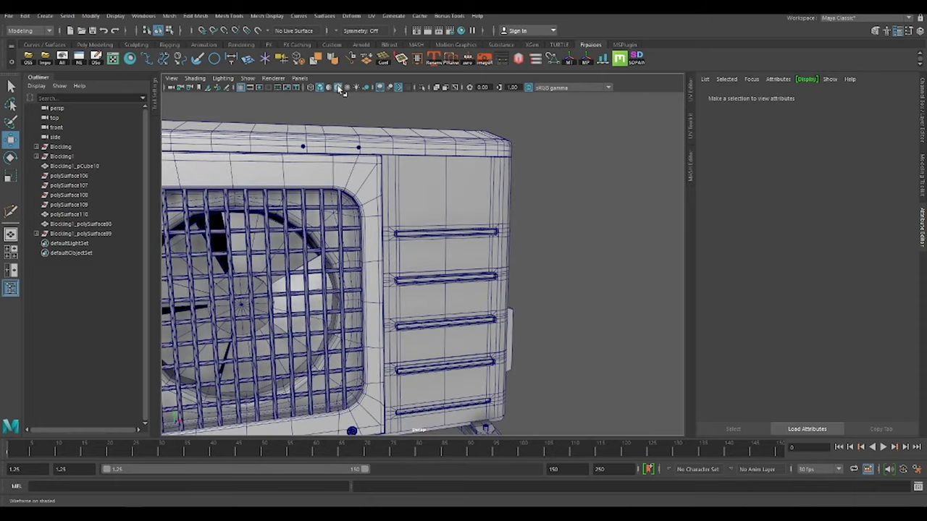
# Turn off the wireframe-on-shaded overlay and select the main unit mesh.
pyautogui.click(341, 88)
pyautogui.scroll(3, 500, 275)
pyautogui.click(534, 238)
pyautogui.click(587, 283)
pyautogui.scroll(3, 586, 283)
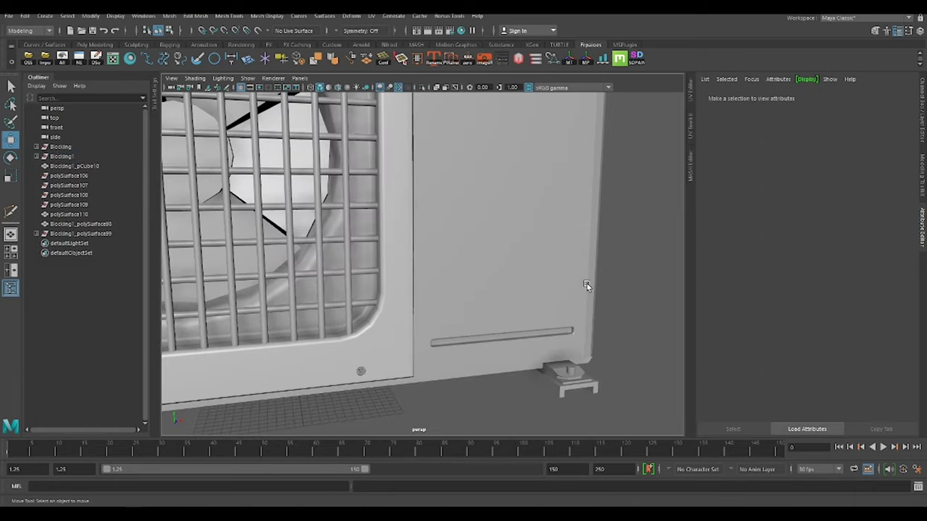
pyautogui.click(586, 283)
pyautogui.keyDown('alt'); pyautogui.moveTo(586, 283); pyautogui.dragTo(534, 283); pyautogui.keyUp('alt')
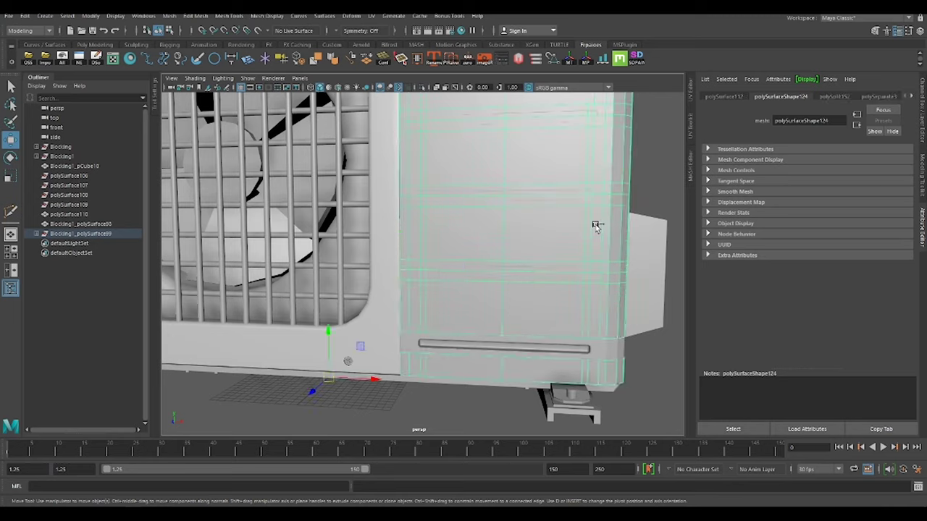
# Isolate the side panel and insert an edge loop across it.
pyautogui.hotkey('ctrl', '1')
pyautogui.click(570, 279)
pyautogui.moveTo(335, 243); pyautogui.dragTo(335, 242)
pyautogui.scroll(-3, 458, 280)
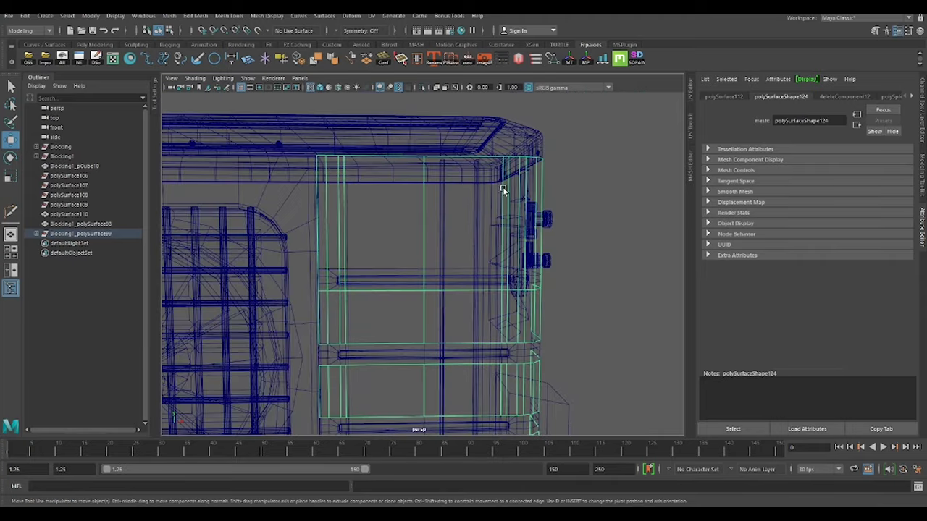
pyautogui.keyDown('shift'); pyautogui.moveTo(502, 224); pyautogui.dragTo(514, 266, button='right'); pyautogui.keyUp('shift')
pyautogui.keyDown('ctrl'); pyautogui.click(514, 265); pyautogui.keyUp('ctrl')
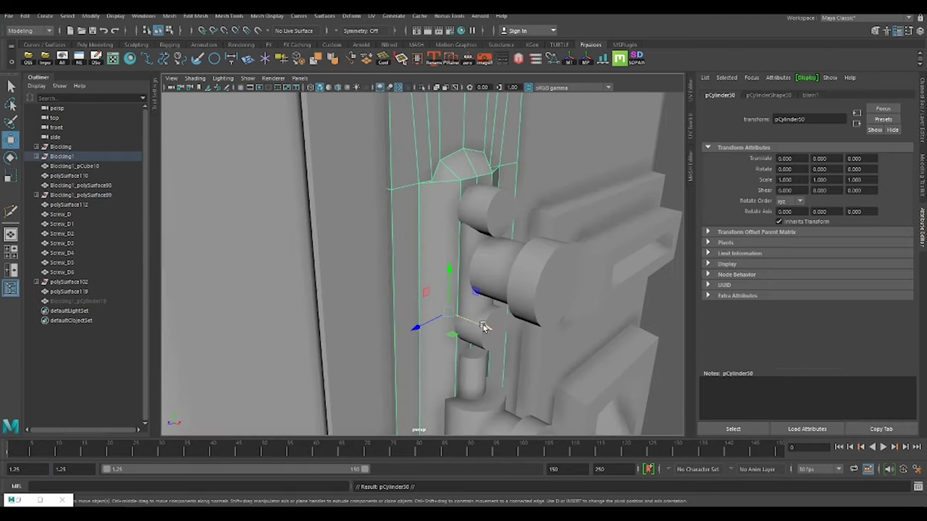
# Extract the thickened pCylinder50 faces into a U-shaped strip and select both arm top faces.
pyautogui.scroll(3, 354, 163)
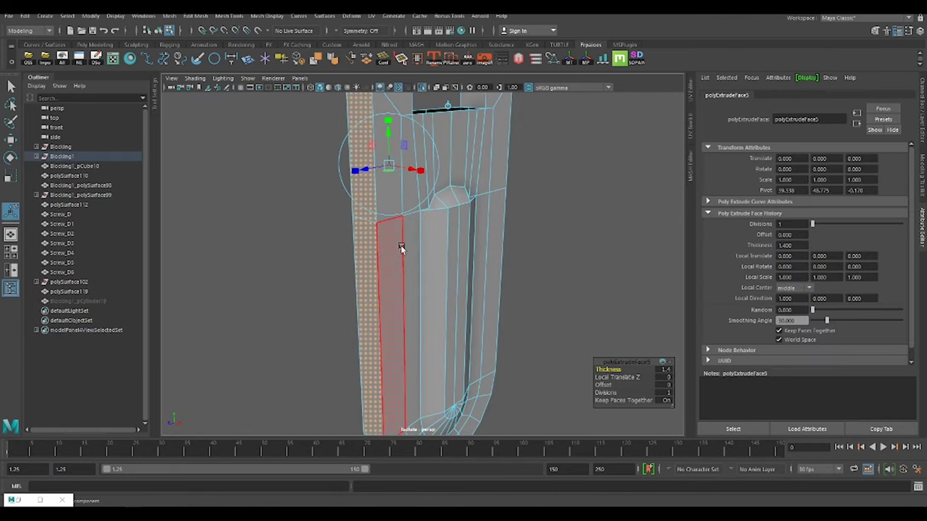
pyautogui.click(389, 212)
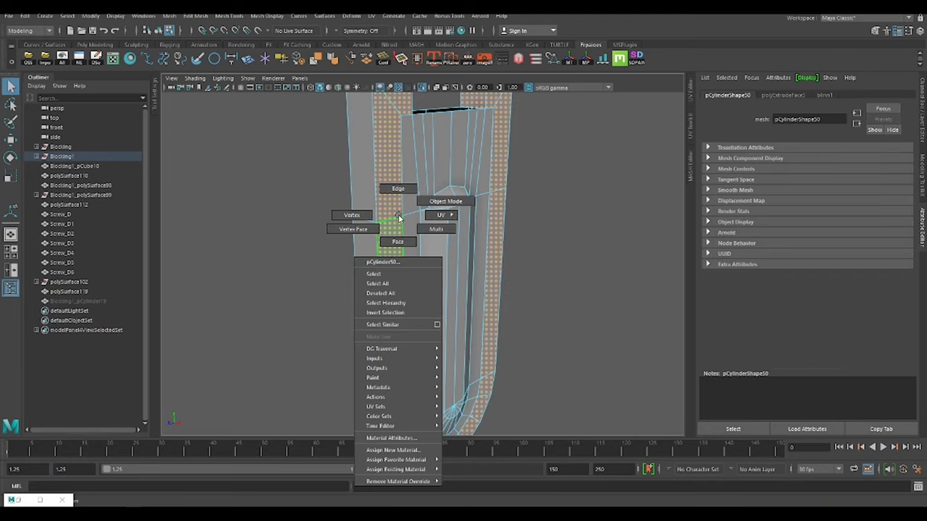
pyautogui.moveTo(399, 219); pyautogui.dragTo(399, 376, button='right')
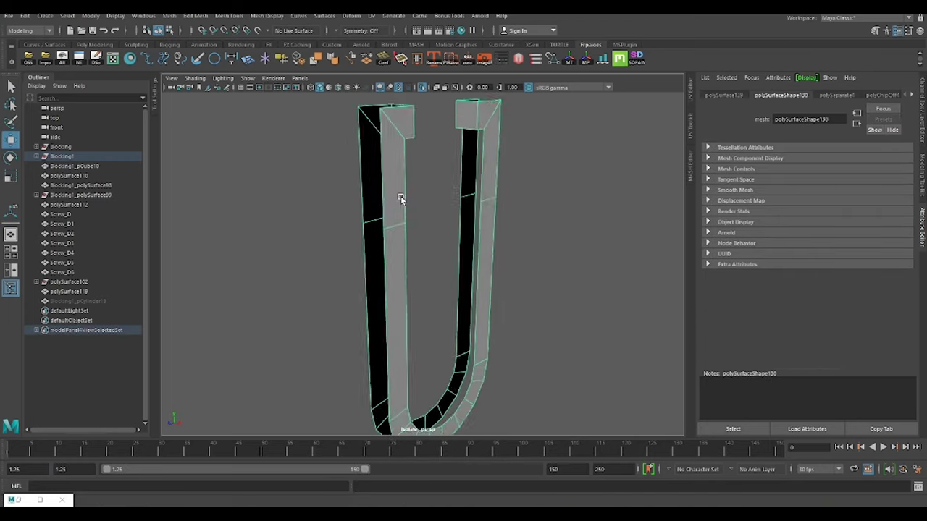
pyautogui.click(427, 201)
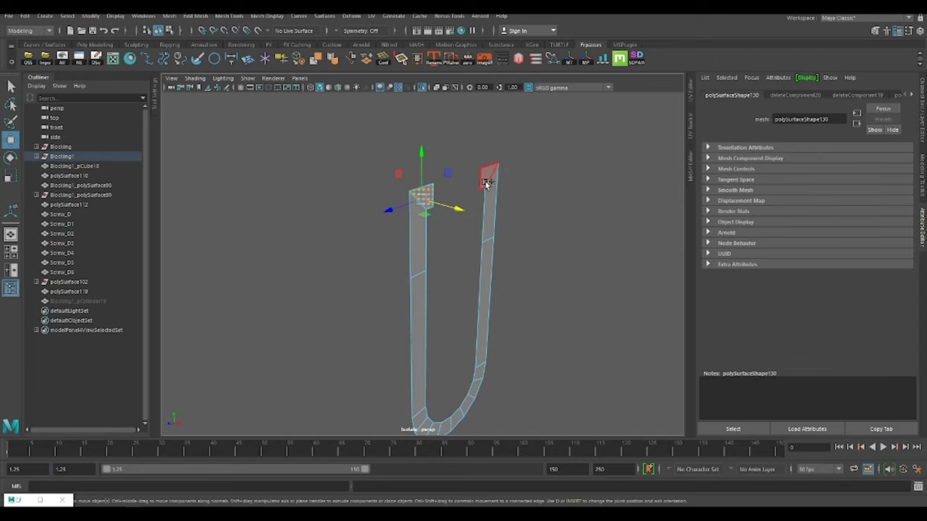
pyautogui.keyDown('shift'); pyautogui.click(493, 197); pyautogui.keyUp('shift')
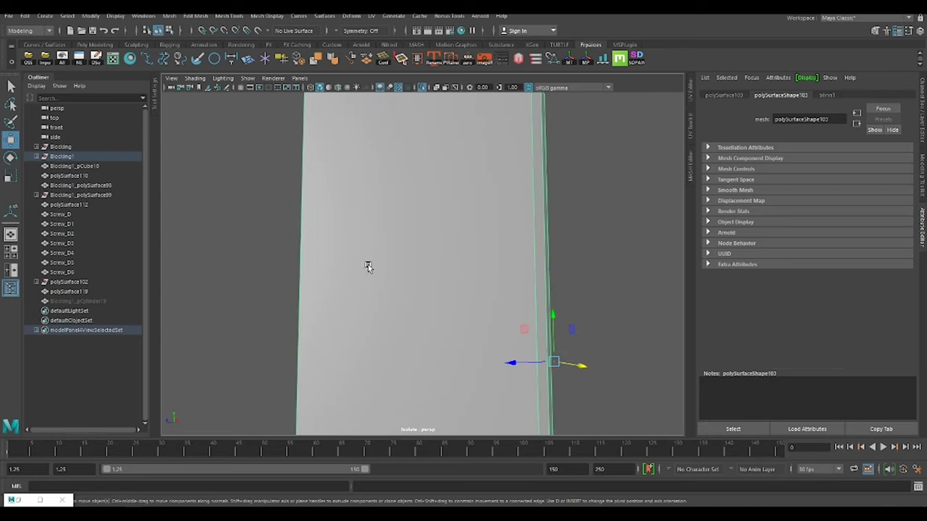
# Union the U-shaped strip with the panel and extrude the arc's border edges.
pyautogui.moveTo(563, 188); pyautogui.dragTo(619, 385, button='right')
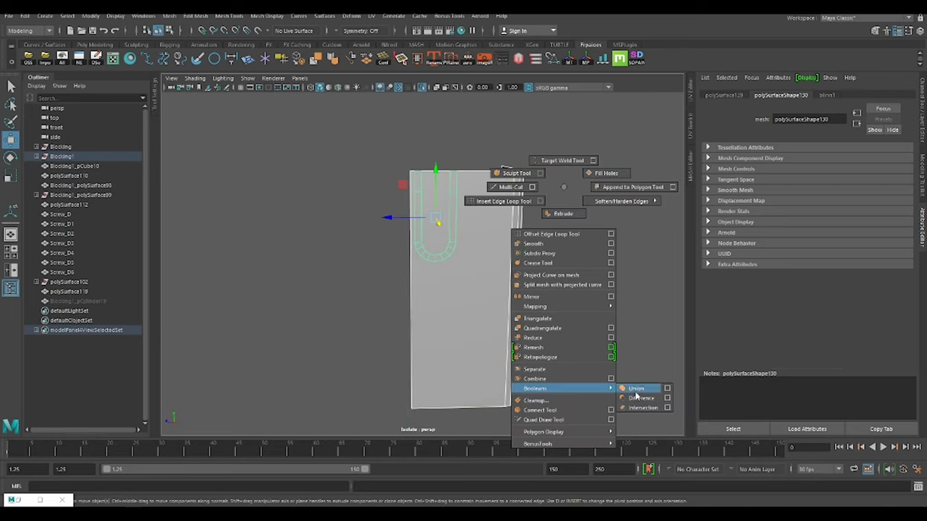
pyautogui.hotkey('ctrl', '1')
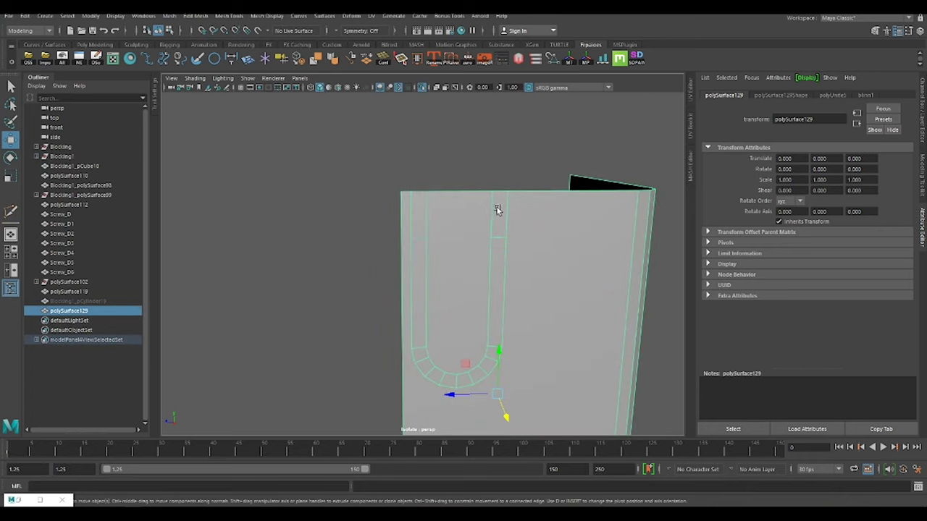
pyautogui.click(508, 216)
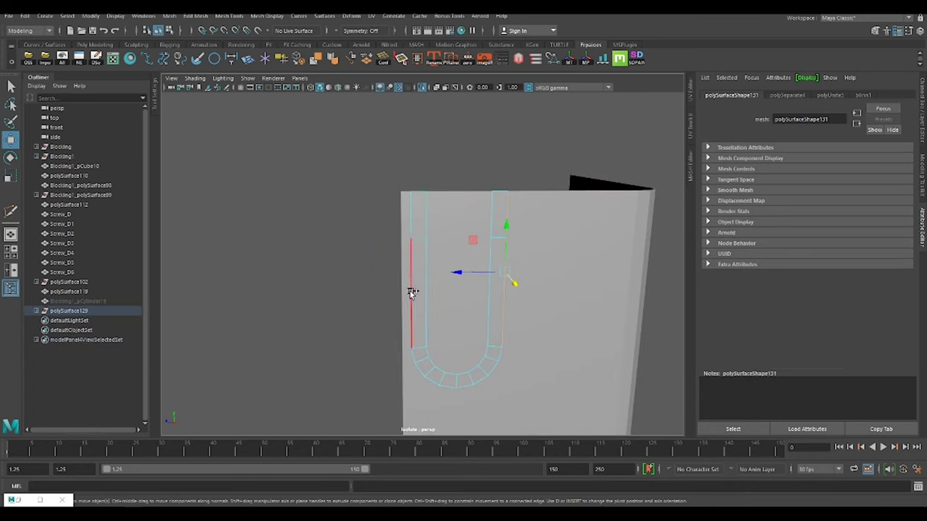
pyautogui.hotkey('ctrl', 'e')
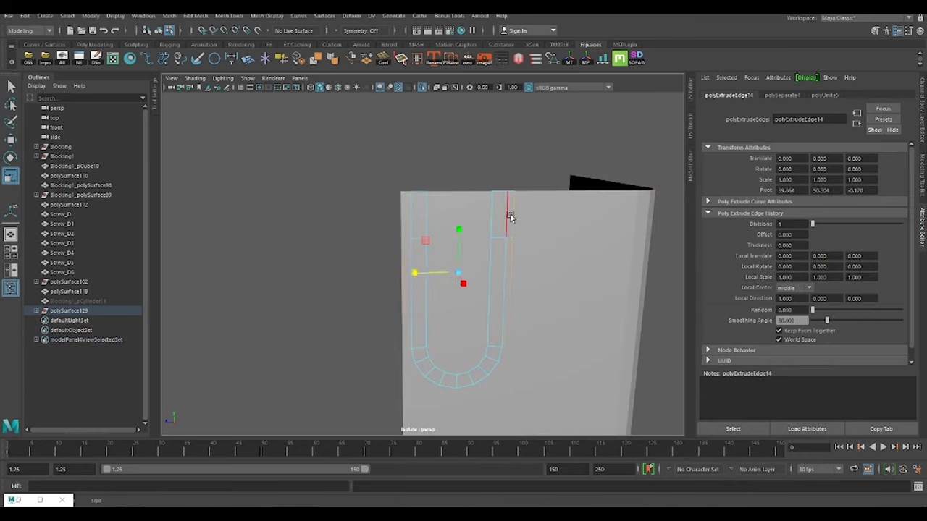
pyautogui.press('w')
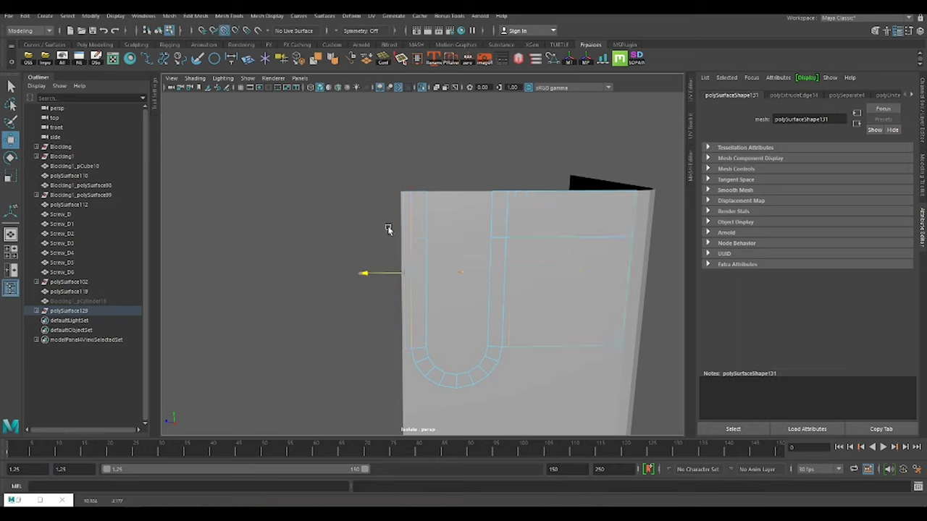
pyautogui.scroll(2, 551, 333)
pyautogui.hotkey('ctrl', 'e')
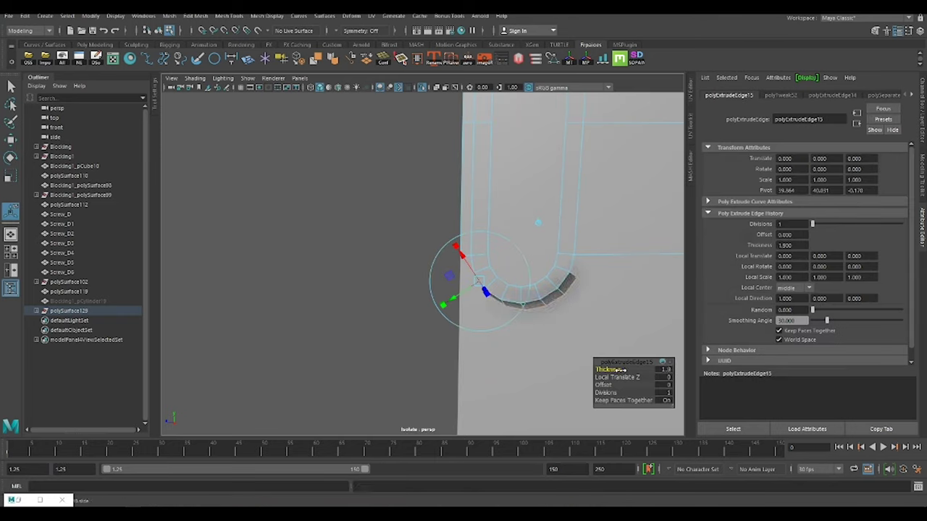
pyautogui.hotkey('ctrl', 'z')
# Scale the extruded edge and adjust the corner vertex and face below the arc.
pyautogui.scroll(1, 532, 305)
pyautogui.press('r')
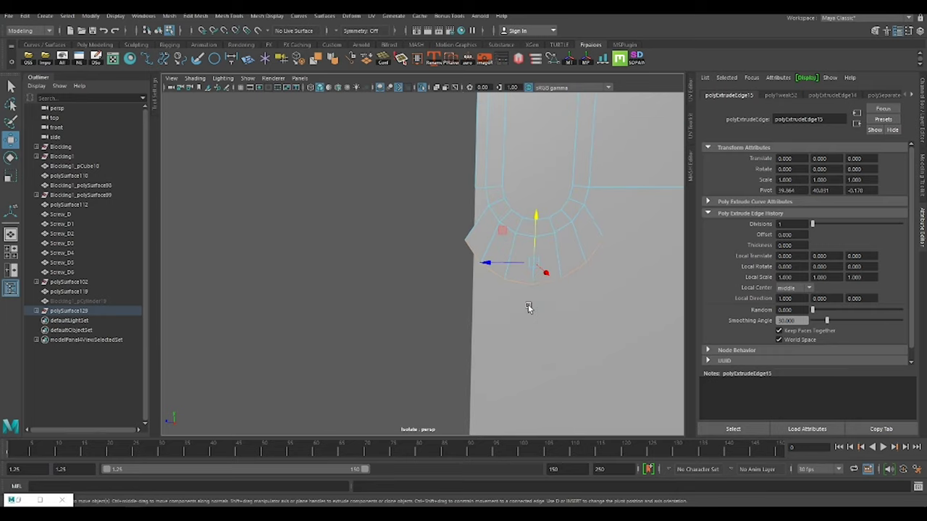
pyautogui.scroll(1, 572, 228)
pyautogui.press('w')
pyautogui.moveTo(514, 244); pyautogui.dragTo(470, 255, button='right')
pyautogui.click(493, 263)
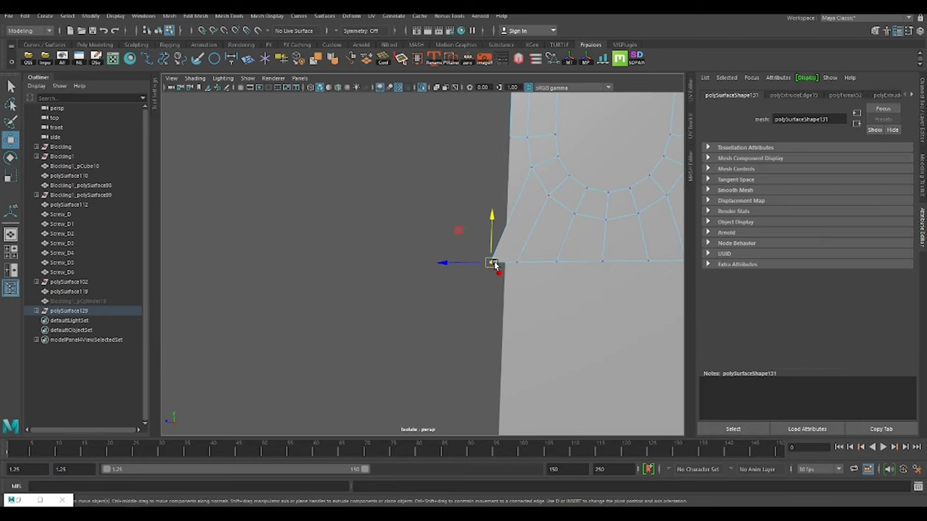
pyautogui.press('F11')
pyautogui.click(443, 267)
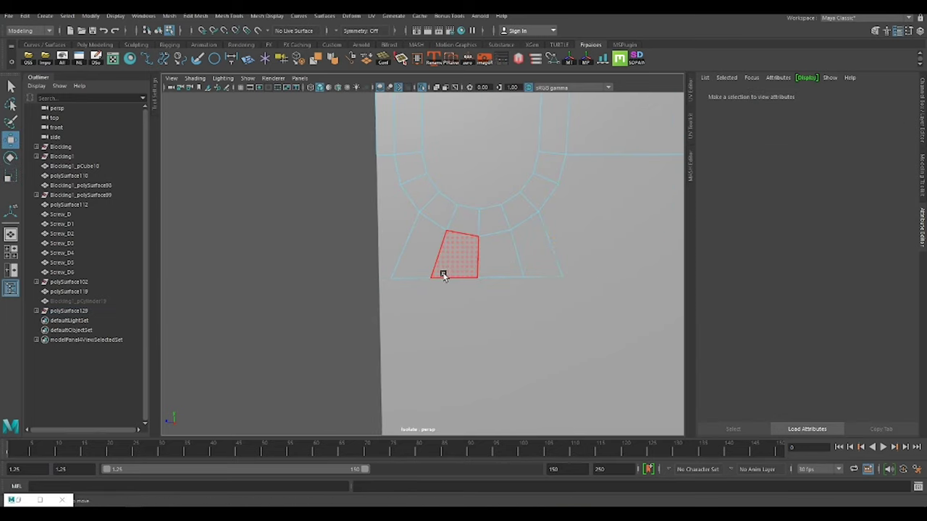
pyautogui.keyDown('alt'); pyautogui.moveTo(440, 271); pyautogui.dragTo(478, 288, button='middle'); pyautogui.keyUp('alt')
pyautogui.keyDown('alt'); pyautogui.moveTo(470, 284); pyautogui.dragTo(436, 280); pyautogui.keyUp('alt')
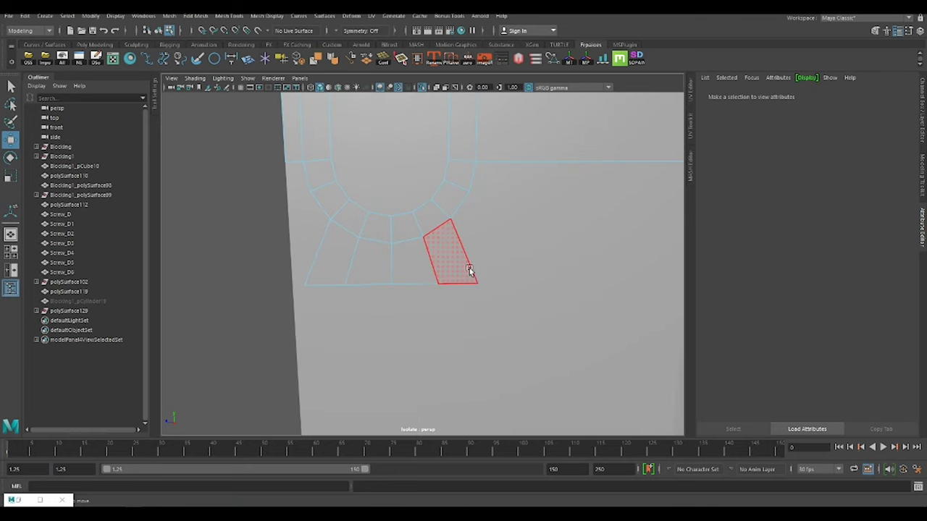
# Extrude the border edges below the arc and separate the new strips into their own object.
pyautogui.hotkey('ctrl', 'e')
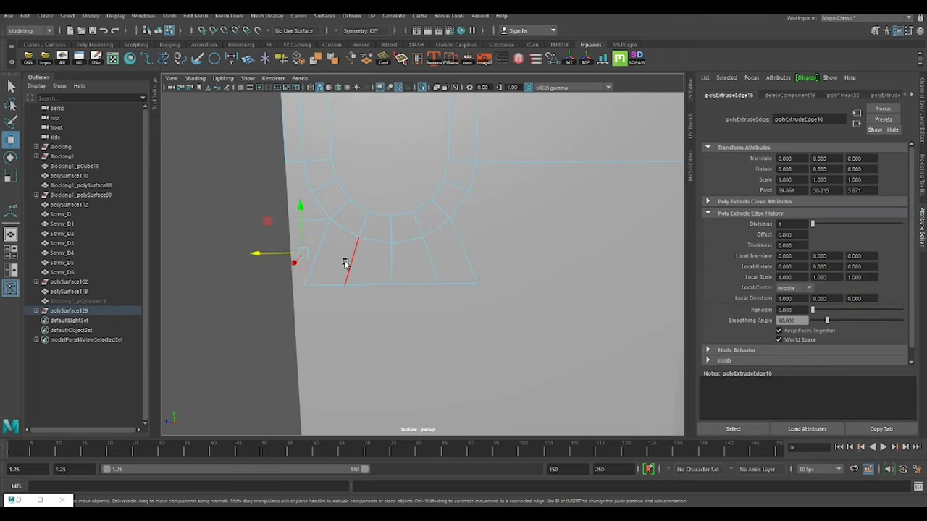
pyautogui.click(471, 270)
pyautogui.hotkey('ctrl', 'e')
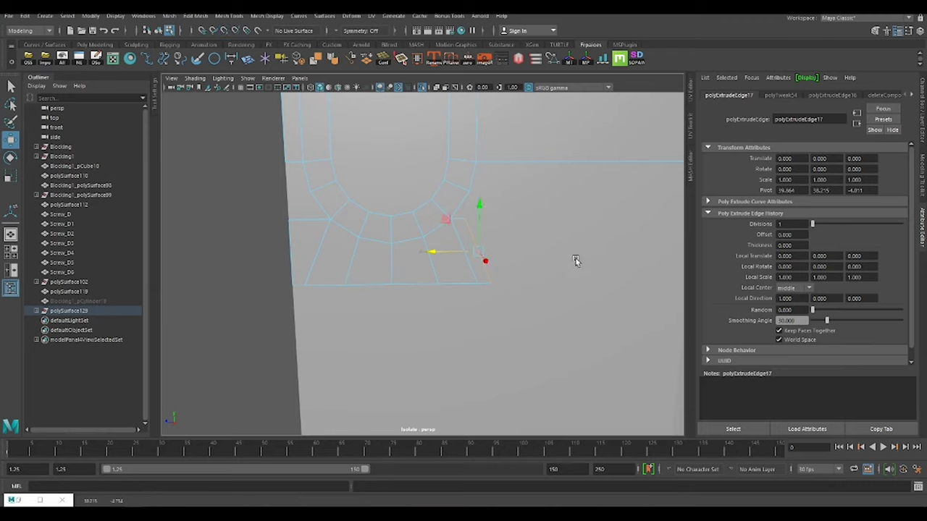
pyautogui.moveTo(575, 261)
pyautogui.keyDown('alt'); pyautogui.mouseDown(button='right')
pyautogui.moveTo(546, 253)
pyautogui.moveTo(475, 261)
pyautogui.mouseUp(button='right'); pyautogui.keyUp('alt')
pyautogui.keyDown('alt'); pyautogui.moveTo(527, 229); pyautogui.dragTo(583, 286, button='right'); pyautogui.keyUp('alt')
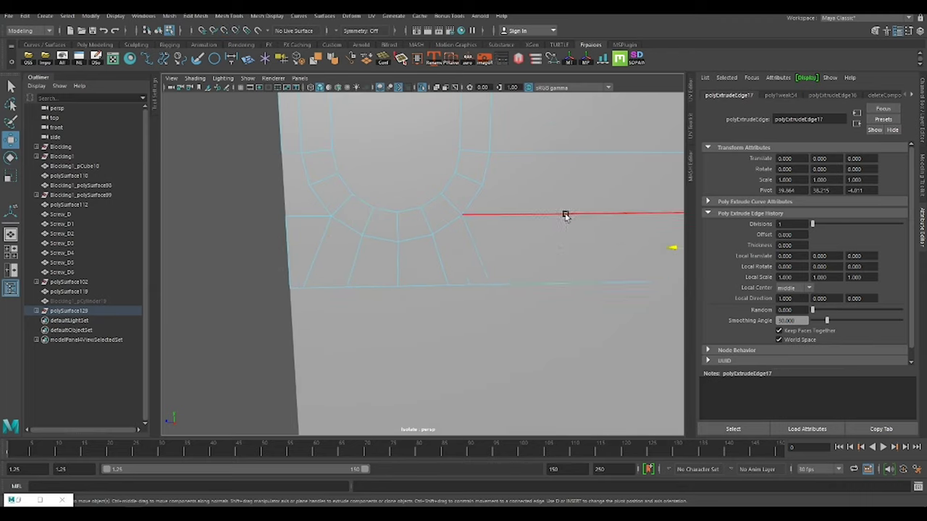
pyautogui.keyDown('shift'); pyautogui.moveTo(490, 170); pyautogui.dragTo(364, 201, button='right'); pyautogui.keyUp('shift')
# Multi-cut across the panel and delete its lower front face.
pyautogui.press('f')
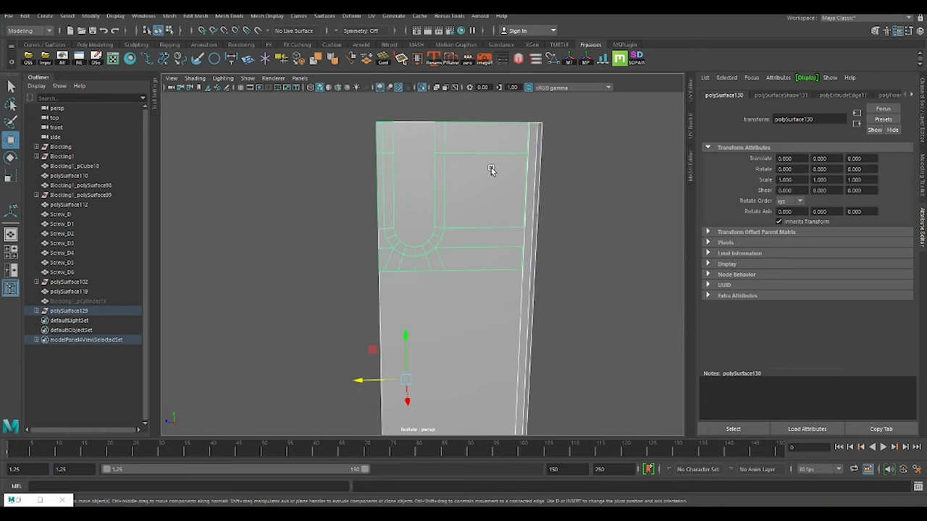
pyautogui.keyDown('alt'); pyautogui.moveTo(490, 169); pyautogui.dragTo(504, 238); pyautogui.keyUp('alt')
pyautogui.press('y')
pyautogui.click(528, 170)
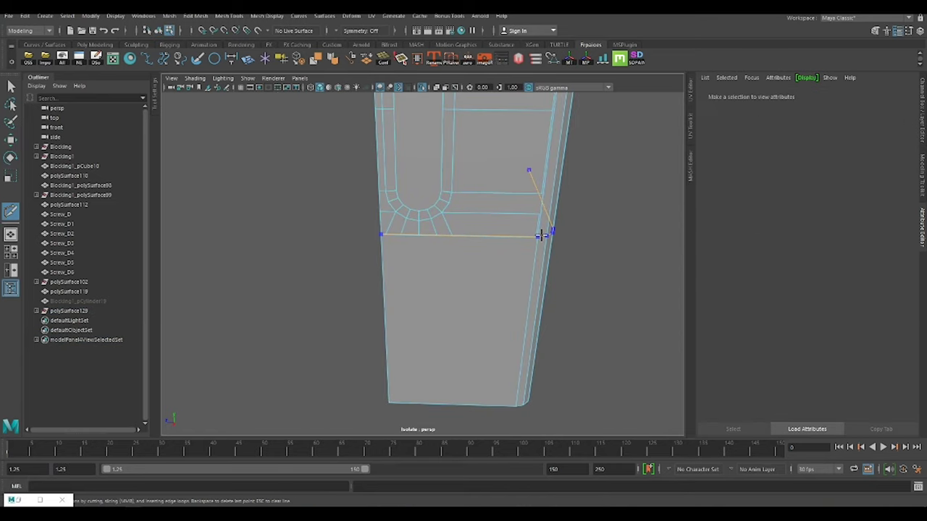
pyautogui.rightClick(542, 235)
pyautogui.press('w')
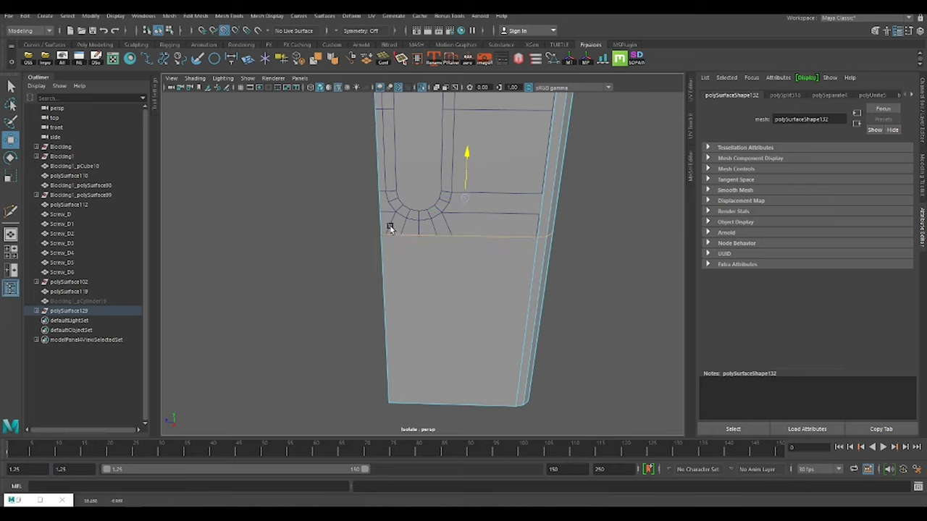
pyautogui.moveTo(507, 259); pyautogui.dragTo(507, 269, button='right')
pyautogui.click(510, 257)
pyautogui.press('Delete')
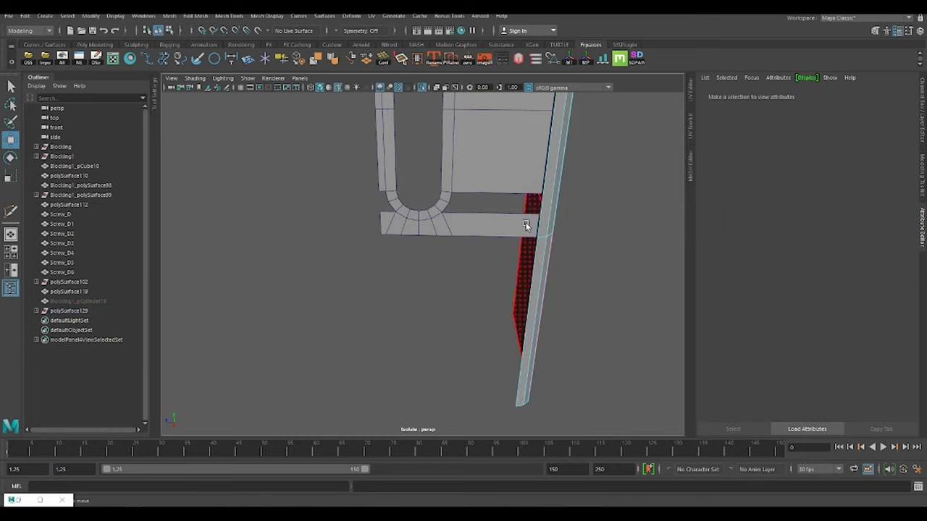
# Extrude the panel's bottom edge downward into a new lower section.
pyautogui.press('F8')
pyautogui.keyDown('alt'); pyautogui.moveTo(590, 228); pyautogui.dragTo(502, 196); pyautogui.keyUp('alt')
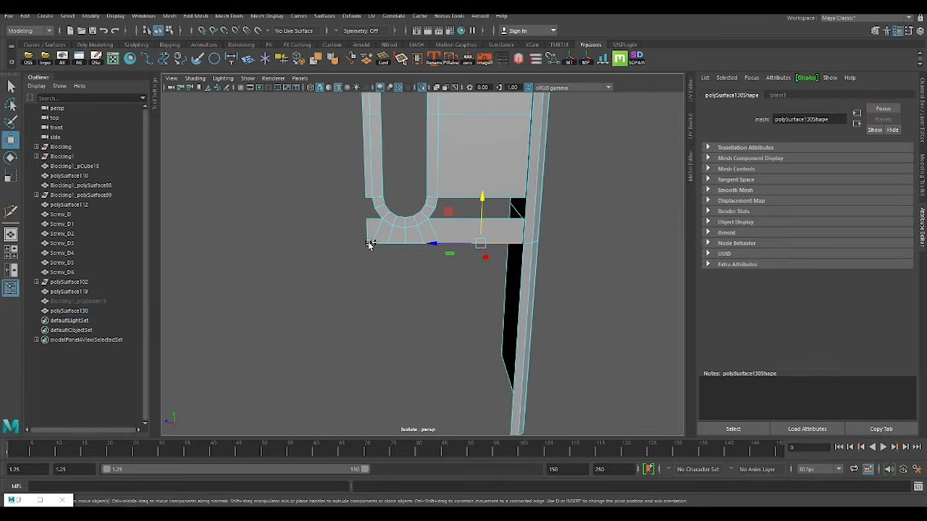
pyautogui.keyDown('alt'); pyautogui.moveTo(369, 244); pyautogui.dragTo(463, 256, button='middle'); pyautogui.keyUp('alt')
pyautogui.keyDown('shift'); pyautogui.moveTo(412, 155); pyautogui.dragTo(440, 271); pyautogui.keyUp('shift')
pyautogui.moveTo(471, 228); pyautogui.dragTo(471, 162, button='right')
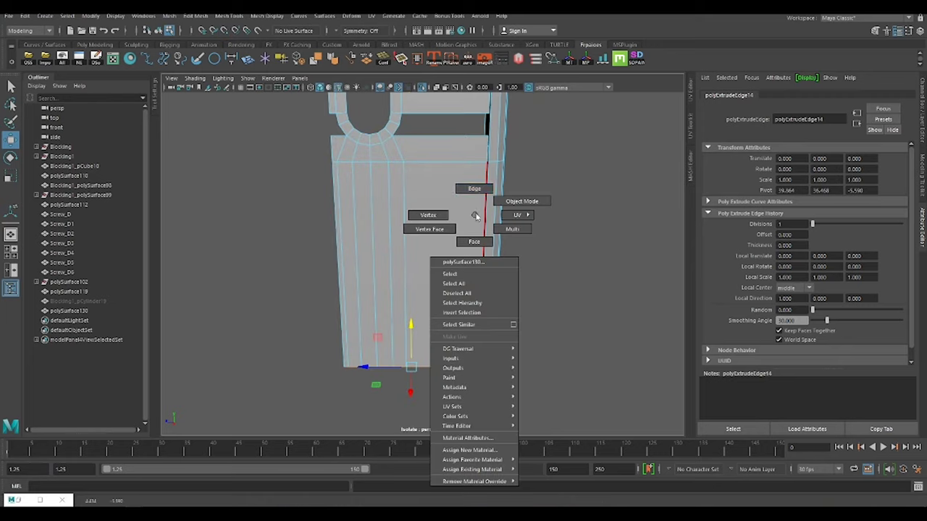
# Cut new edges at the top-right corner and reposition the corner vertices along the right edge.
pyautogui.click(483, 153)
pyautogui.keyDown('alt'); pyautogui.moveTo(477, 370); pyautogui.dragTo(503, 242); pyautogui.keyUp('alt')
pyautogui.scroll(3, 503, 242)
pyautogui.keyDown('shift'); pyautogui.moveTo(492, 233); pyautogui.dragTo(449, 242, button='right'); pyautogui.keyUp('shift')
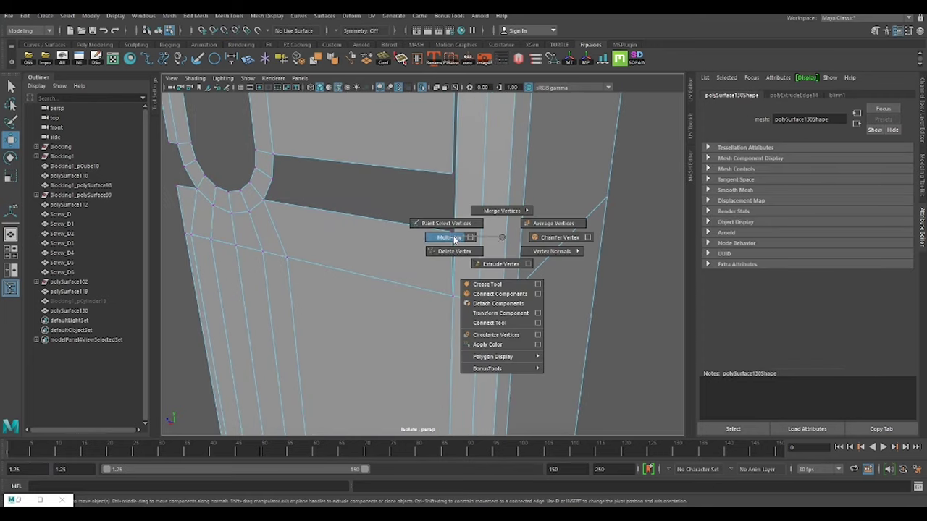
pyautogui.scroll(-3, 505, 230)
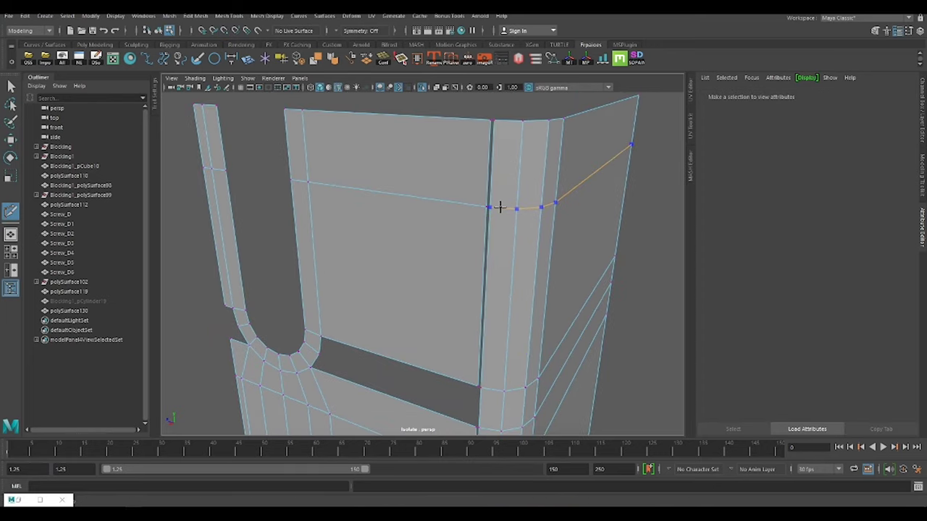
pyautogui.press('w')
pyautogui.click(494, 122)
pyautogui.click(478, 388)
pyautogui.keyDown('alt'); pyautogui.moveTo(478, 387); pyautogui.dragTo(515, 390); pyautogui.keyUp('alt')
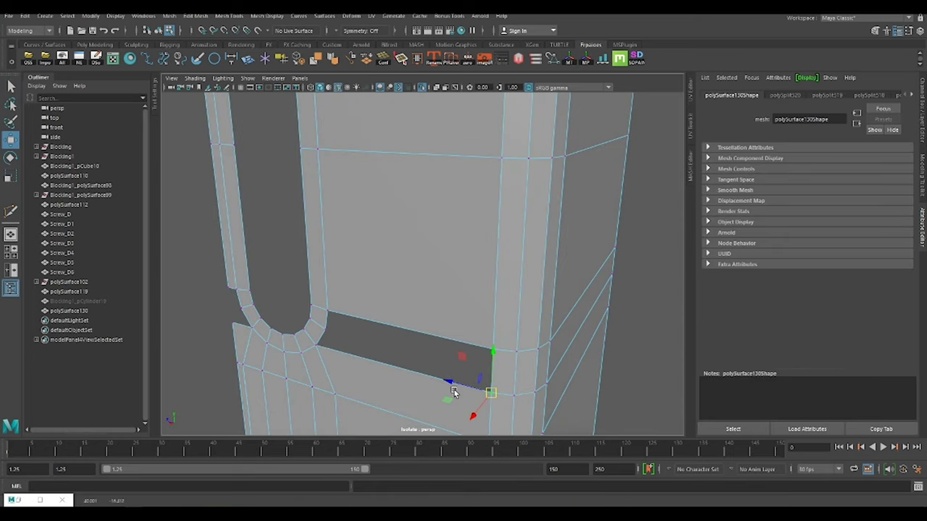
pyautogui.moveTo(452, 391)
pyautogui.keyDown('alt'); pyautogui.mouseDown()
pyautogui.moveTo(507, 239)
pyautogui.moveTo(572, 297)
pyautogui.mouseUp(); pyautogui.keyUp('alt')
pyautogui.scroll(-5, 300, 171)
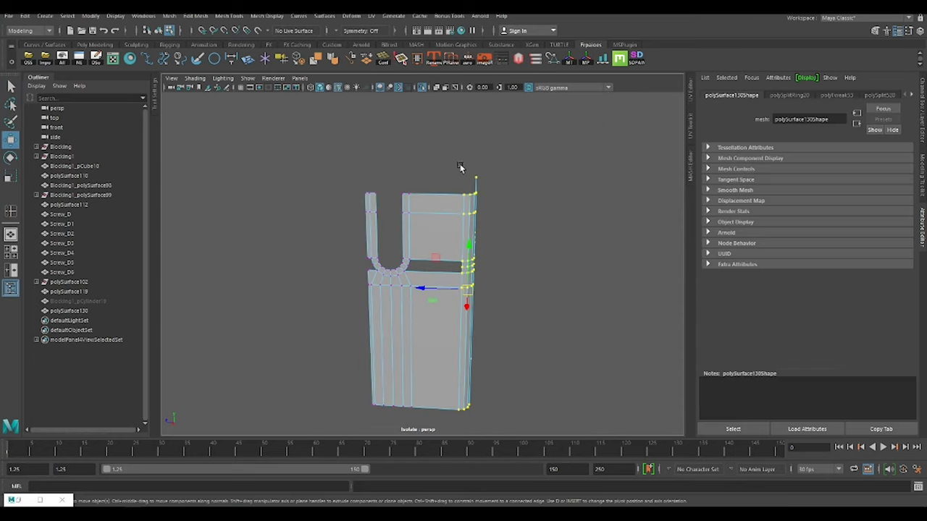
# Bridge the two edges at the corner of the side panel's U-shaped notch.
pyautogui.scroll(5, 543, 192)
pyautogui.click(608, 246)
pyautogui.scroll(-1, 579, 232)
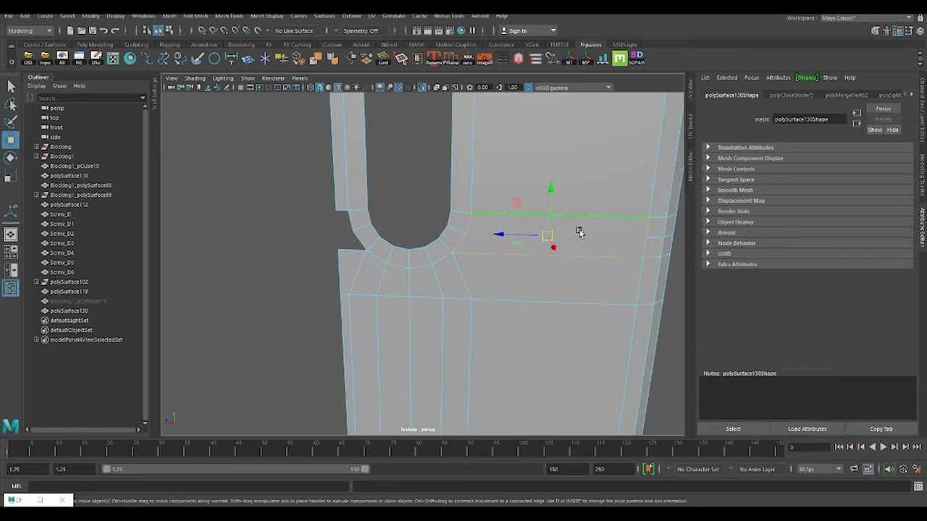
pyautogui.keyDown('alt'); pyautogui.moveTo(601, 176); pyautogui.dragTo(521, 283, button='middle'); pyautogui.keyUp('alt')
pyautogui.press('w')
pyautogui.click(531, 269)
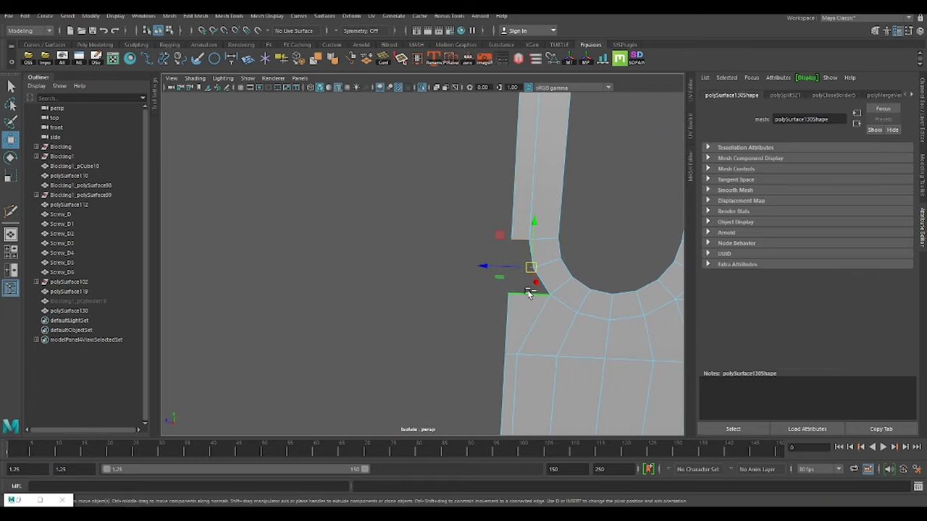
pyautogui.keyDown('shift'); pyautogui.moveTo(502, 275); pyautogui.dragTo(517, 368, button='right'); pyautogui.keyUp('shift')
# Multi-Cut a new supporting edge near the notch corner.
pyautogui.scroll(2, 558, 296)
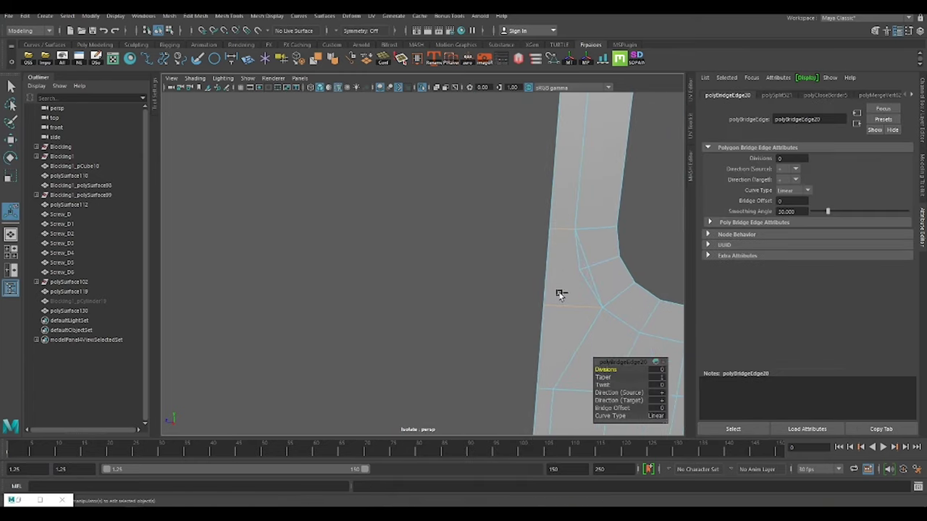
pyautogui.keyDown('shift'); pyautogui.moveTo(558, 296); pyautogui.dragTo(551, 267, button='right'); pyautogui.keyUp('shift')
pyautogui.click(550, 268)
pyautogui.press('w')
pyautogui.click(590, 267)
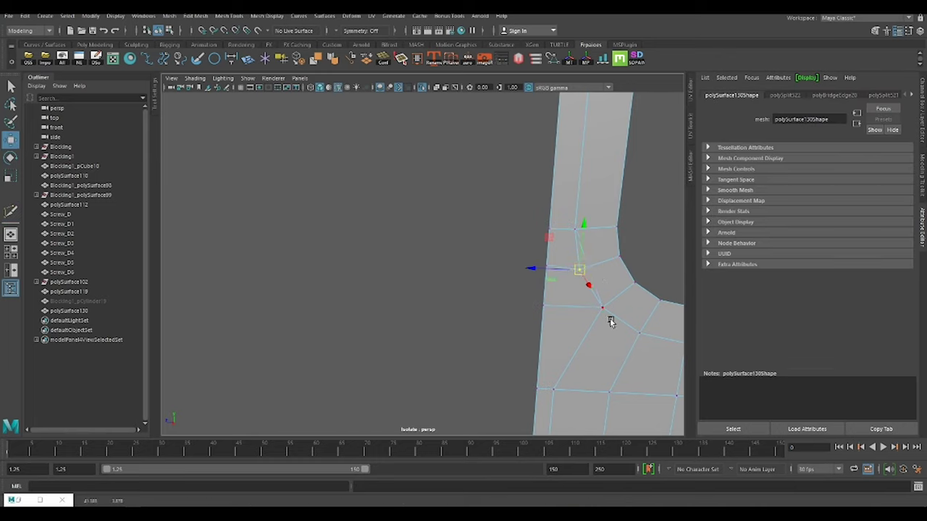
pyautogui.scroll(-5, 610, 321)
pyautogui.click(505, 222)
pyautogui.scroll(6, 545, 275)
pyautogui.scroll(-1, 551, 172)
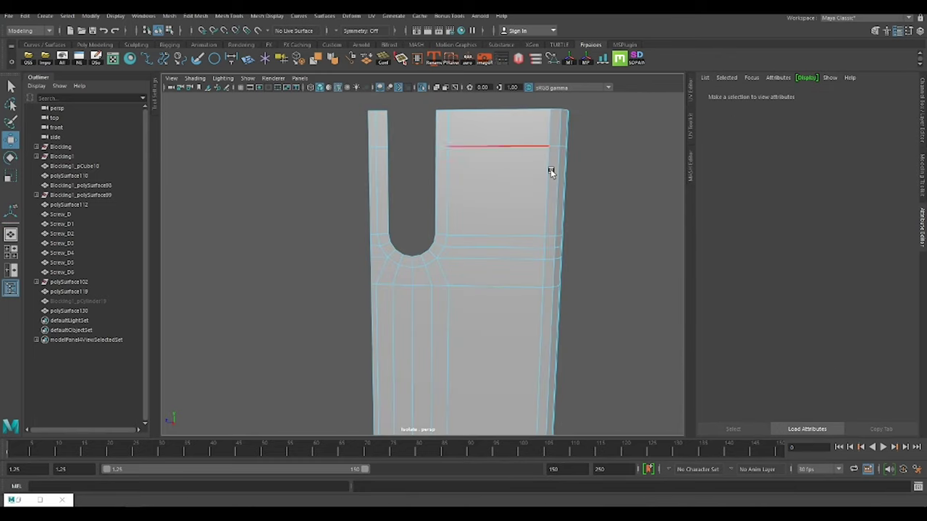
# Connect the panel's edge loops and insert loops along the right bevel and across the panel.
pyautogui.doubleClick(390, 200)
pyautogui.press('w')
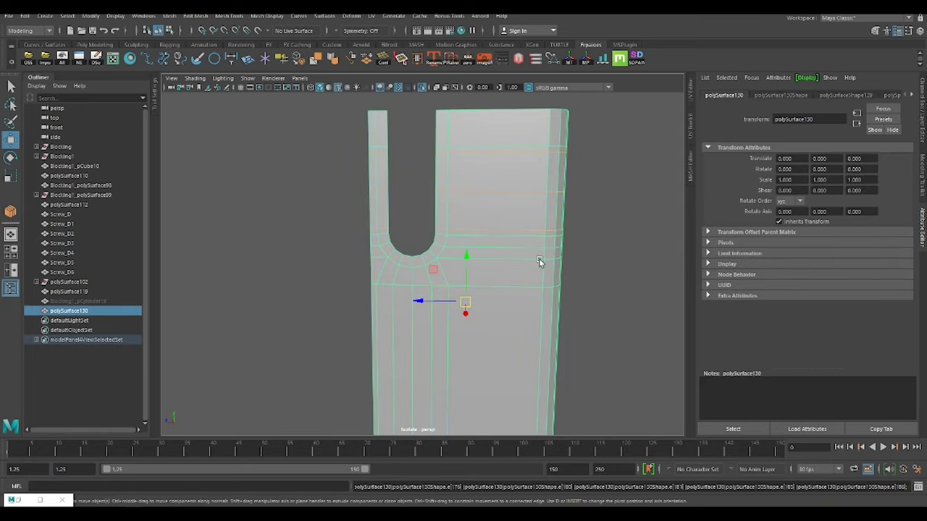
pyautogui.moveTo(539, 259)
pyautogui.keyDown('alt'); pyautogui.mouseDown()
pyautogui.moveTo(513, 283)
pyautogui.moveTo(492, 275)
pyautogui.moveTo(376, 281)
pyautogui.mouseUp(); pyautogui.keyUp('alt')
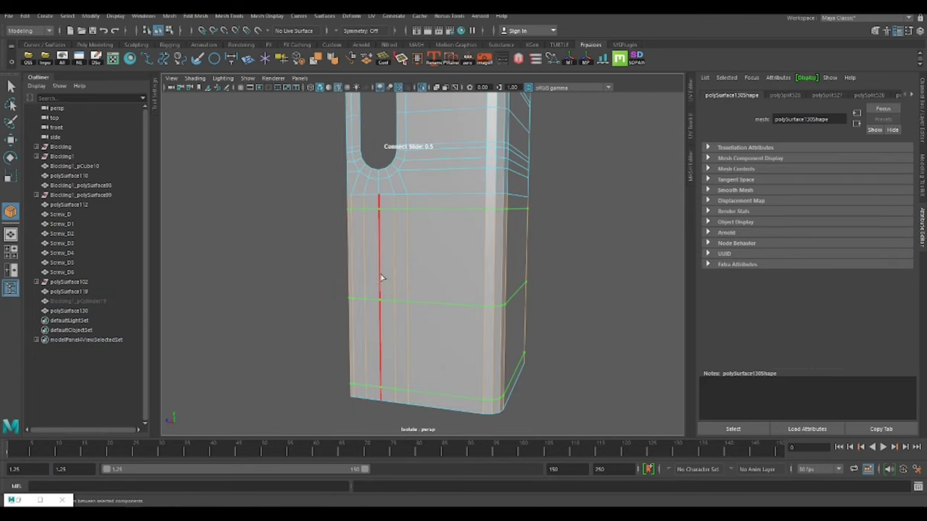
pyautogui.click(523, 210)
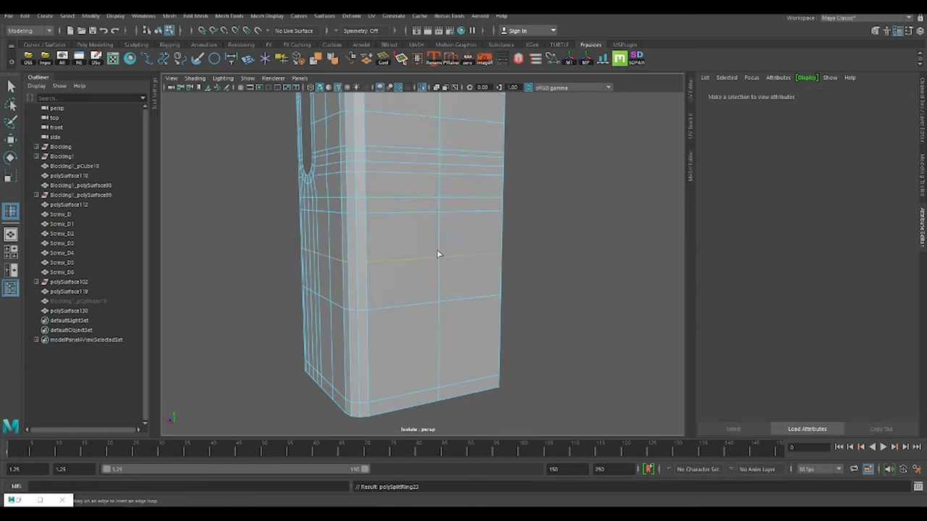
pyautogui.click(482, 335)
pyautogui.scroll(-5, 448, 274)
pyautogui.press('q')
# Delete the unwanted loop, connect new edges, and extrude the panel border edges for thickness.
pyautogui.hotkey('ctrl', 'Delete')
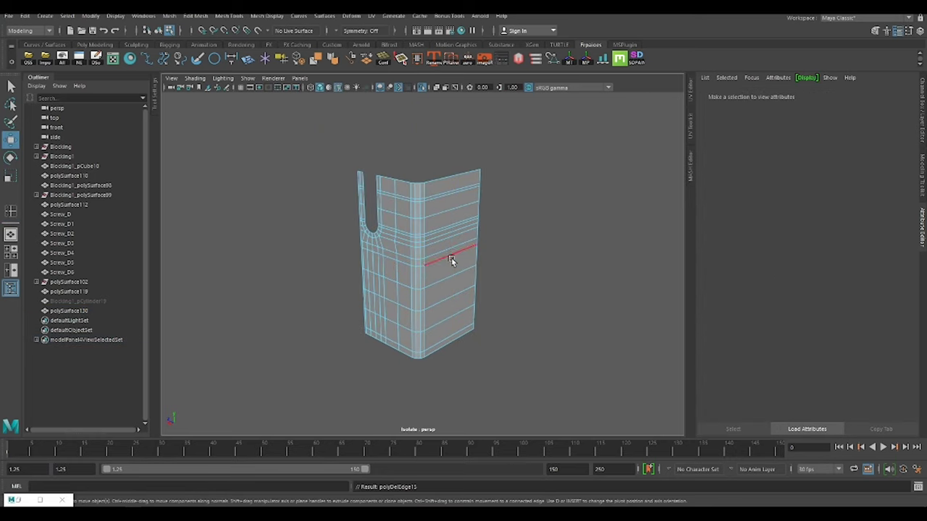
pyautogui.click(455, 280)
pyautogui.keyDown('shift'); pyautogui.moveTo(455, 280); pyautogui.dragTo(474, 313, button='right'); pyautogui.keyUp('shift')
pyautogui.press('Return')
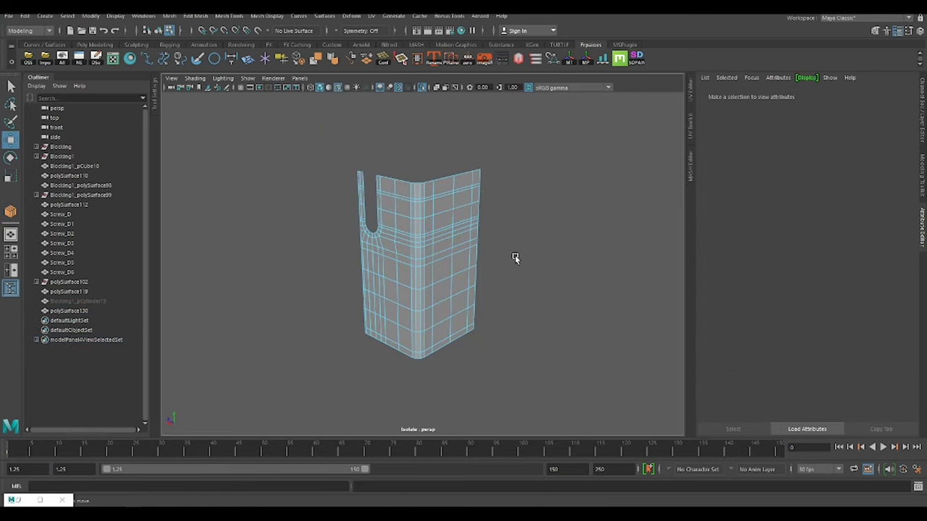
pyautogui.keyDown('alt'); pyautogui.moveTo(515, 259); pyautogui.dragTo(457, 201); pyautogui.keyUp('alt')
pyautogui.scroll(5, 456, 200)
pyautogui.hotkey('ctrl', 'e')
# Chamfer the panel wall's top edge with a 1-segment bevel.
pyautogui.moveTo(555, 244); pyautogui.dragTo(552, 217, button='right')
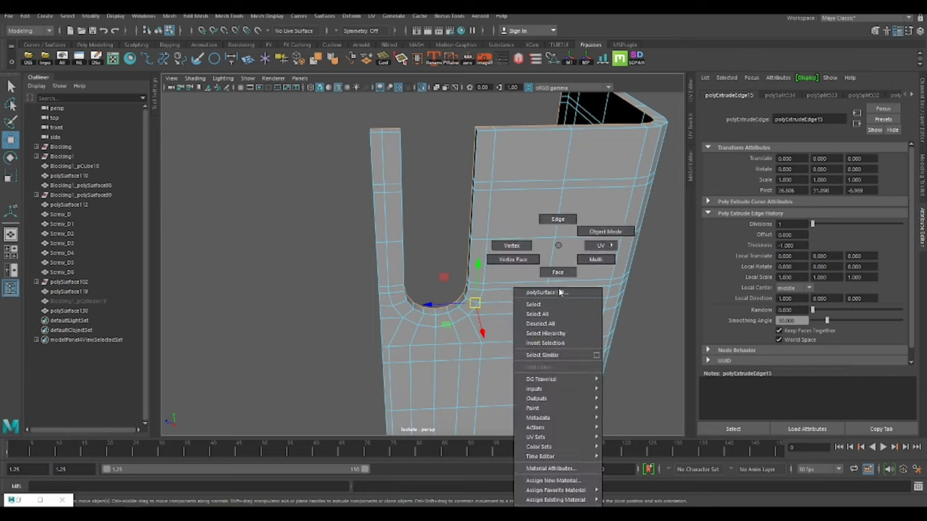
pyautogui.keyDown('alt'); pyautogui.moveTo(523, 135); pyautogui.dragTo(528, 256); pyautogui.keyUp('alt')
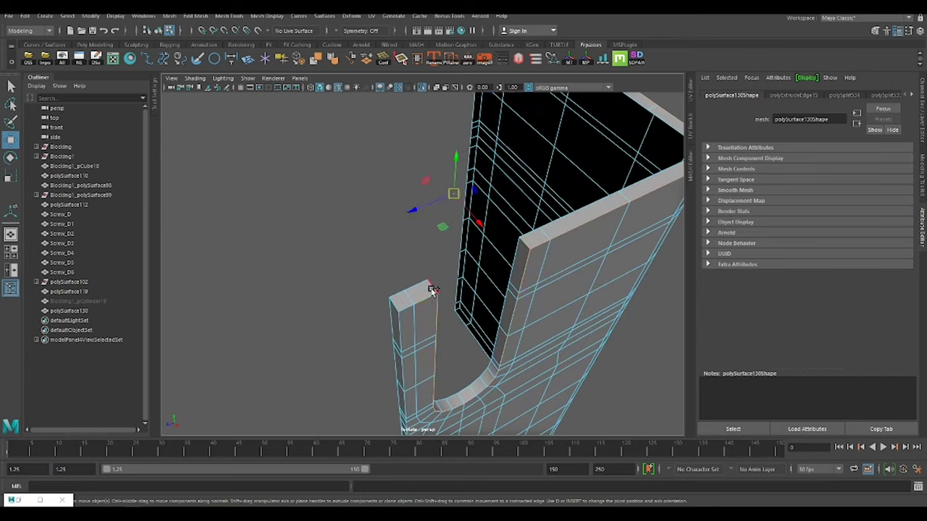
pyautogui.moveTo(487, 354)
pyautogui.keyDown('alt'); pyautogui.mouseDown()
pyautogui.moveTo(490, 296)
pyautogui.moveTo(449, 366)
pyautogui.moveTo(425, 335)
pyautogui.moveTo(488, 355)
pyautogui.mouseUp(); pyautogui.keyUp('alt')
pyautogui.hotkey('ctrl', 'b')
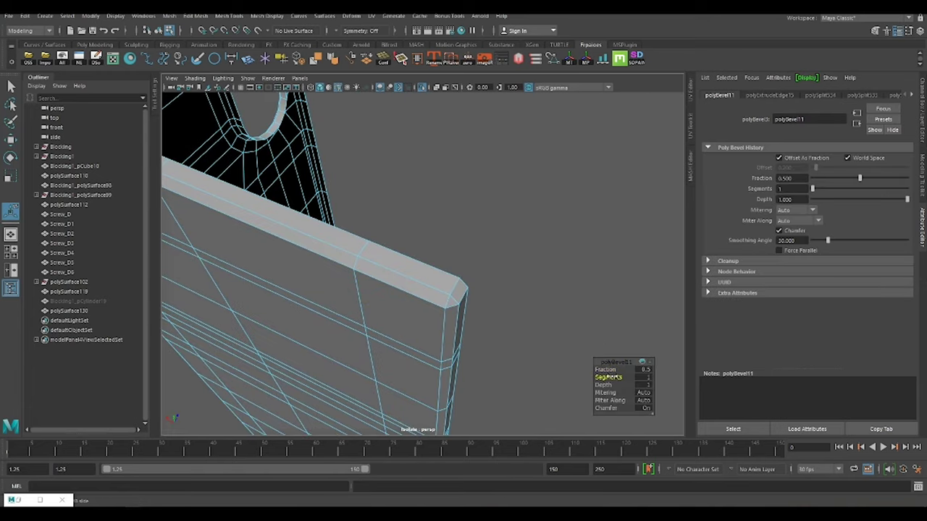
# Exit Isolate Select so the whole air conditioner unit is visible again.
pyautogui.moveTo(438, 302)
pyautogui.keyDown('alt'); pyautogui.mouseDown()
pyautogui.moveTo(458, 216)
pyautogui.moveTo(502, 300)
pyautogui.mouseUp(); pyautogui.keyUp('alt')
pyautogui.hotkey('ctrl', '1')
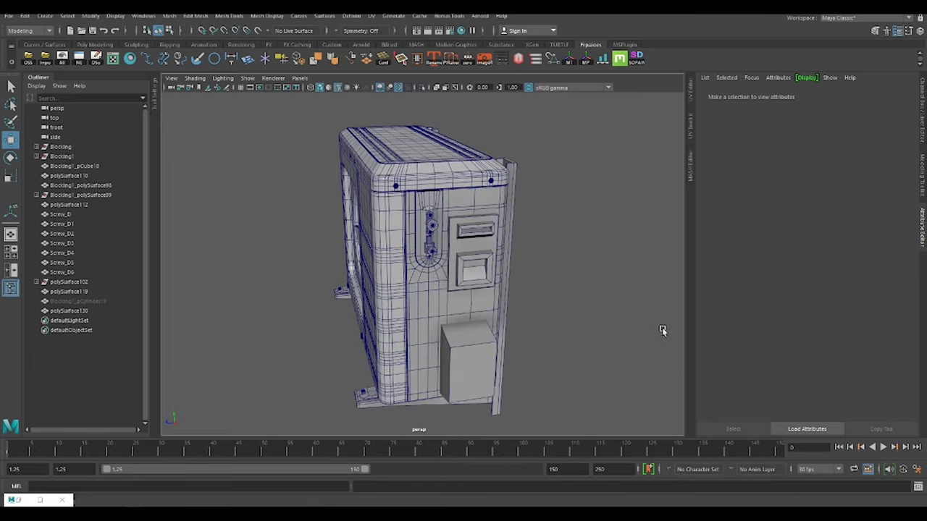
pyautogui.scroll(5, 562, 228)
# Bevel the junction box pCube2's edges and raise the bevel segments to round them.
pyautogui.click(558, 244)
pyautogui.moveTo(559, 244); pyautogui.dragTo(630, 476, button='right')
pyautogui.scroll(-4, 483, 195)
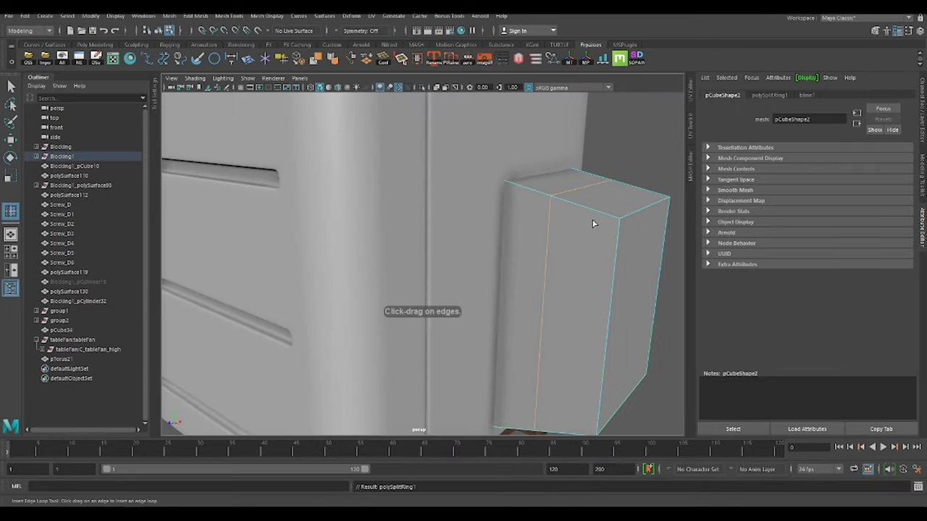
pyautogui.keyDown('alt'); pyautogui.moveTo(599, 229); pyautogui.dragTo(556, 196); pyautogui.keyUp('alt')
pyautogui.keyDown('alt'); pyautogui.moveTo(579, 241); pyautogui.dragTo(570, 221); pyautogui.keyUp('alt')
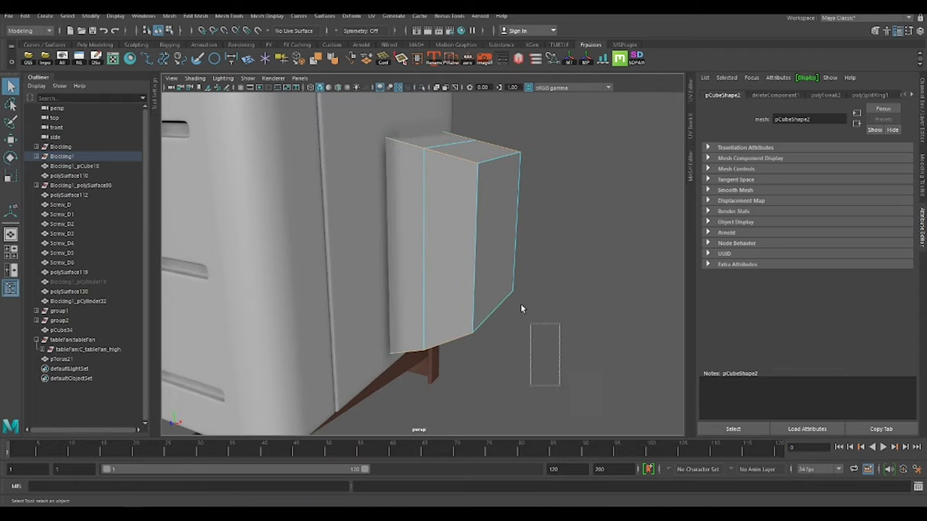
pyautogui.scroll(3, 520, 308)
pyautogui.keyDown('shift'); pyautogui.moveTo(459, 190); pyautogui.dragTo(444, 186, button='right'); pyautogui.keyUp('shift')
pyautogui.scroll(-3, 444, 186)
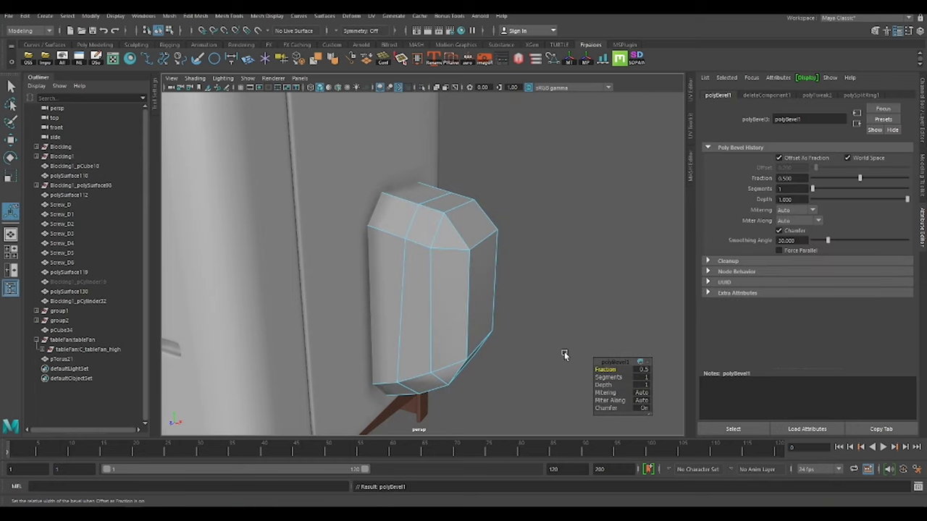
pyautogui.click(608, 377)
pyautogui.moveTo(608, 377); pyautogui.dragTo(579, 330, button='middle')
pyautogui.click(490, 226)
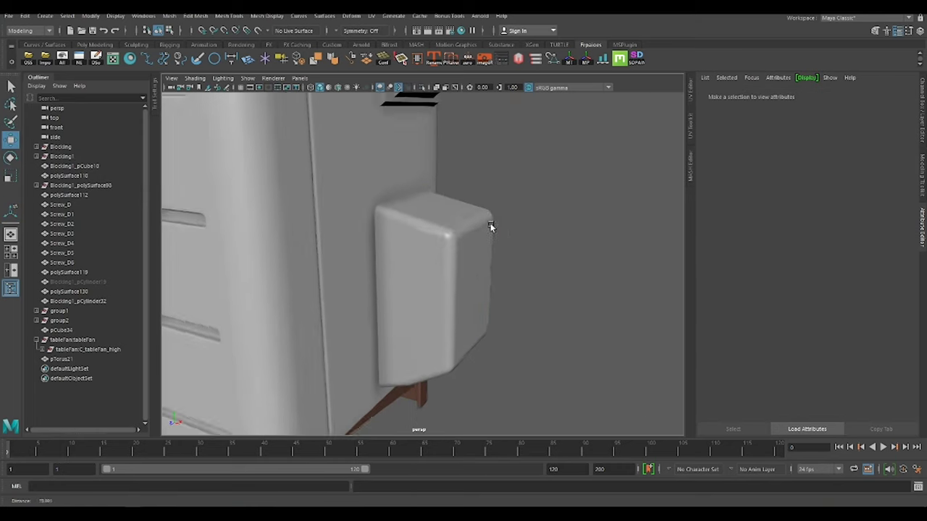
# Scale the box's middle vertical edge loop to 0 in X to straighten it.
pyautogui.moveTo(490, 226)
pyautogui.keyDown('alt'); pyautogui.mouseDown()
pyautogui.moveTo(424, 227)
pyautogui.moveTo(482, 213)
pyautogui.mouseUp(); pyautogui.keyUp('alt')
pyautogui.click(424, 228)
pyautogui.press('r')
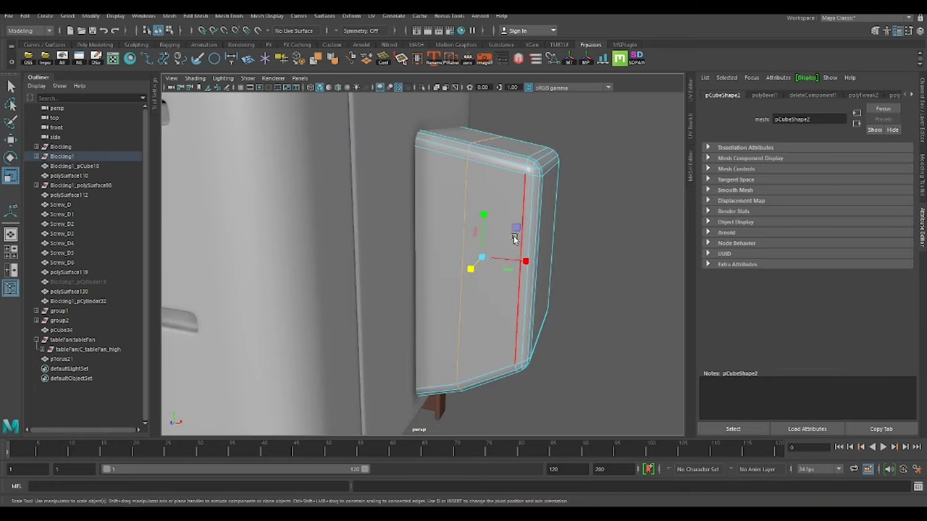
pyautogui.moveTo(525, 261); pyautogui.dragTo(471, 246)
pyautogui.moveTo(488, 212); pyautogui.dragTo(517, 171, button='right')
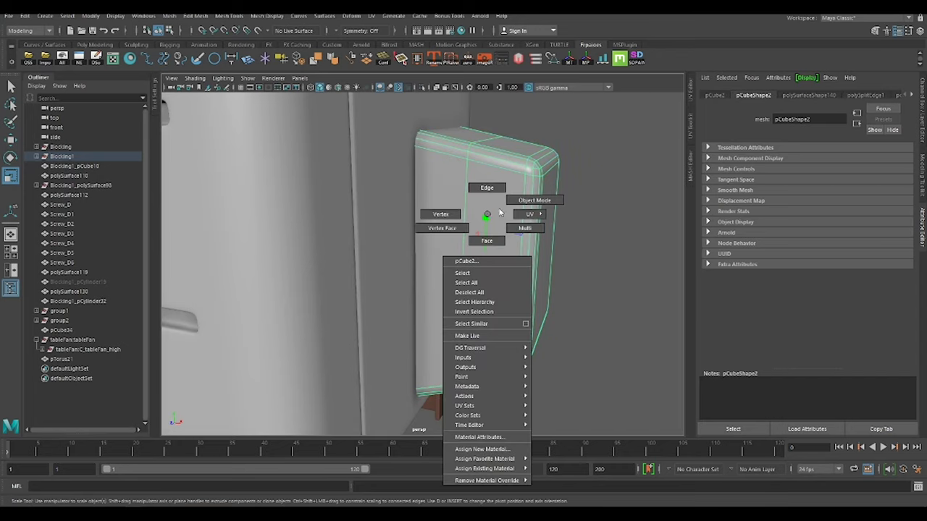
pyautogui.keyDown('alt'); pyautogui.moveTo(517, 172); pyautogui.dragTo(540, 169); pyautogui.keyUp('alt')
# Select the box's top edge loop and move it.
pyautogui.press('F10')
pyautogui.moveTo(539, 116); pyautogui.dragTo(506, 164)
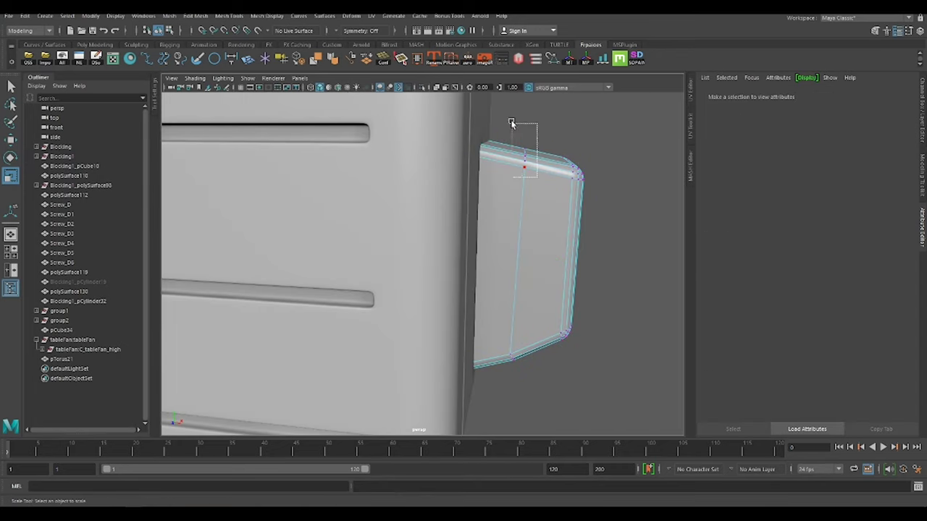
pyautogui.press('w')
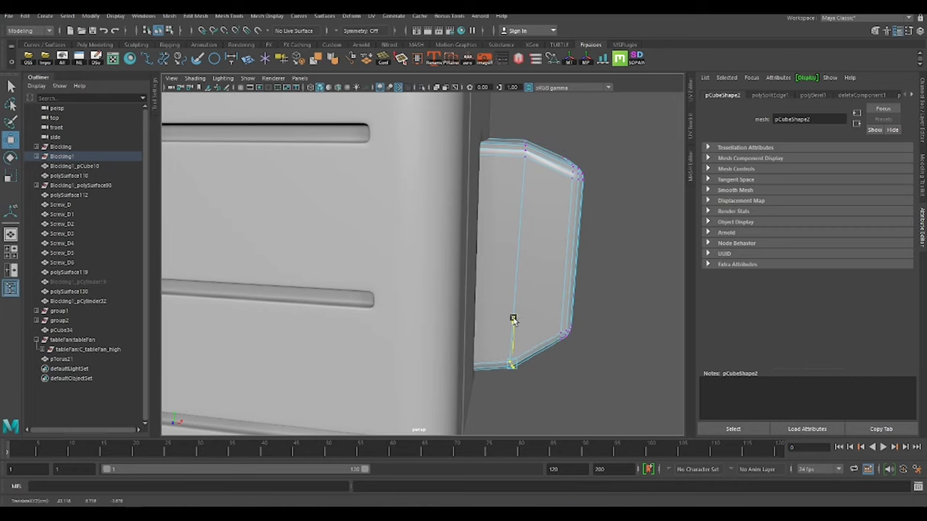
pyautogui.moveTo(536, 366)
pyautogui.keyDown('alt'); pyautogui.mouseDown()
pyautogui.moveTo(510, 311)
pyautogui.moveTo(517, 242)
pyautogui.moveTo(490, 234)
pyautogui.moveTo(516, 228)
pyautogui.mouseUp(); pyautogui.keyUp('alt')
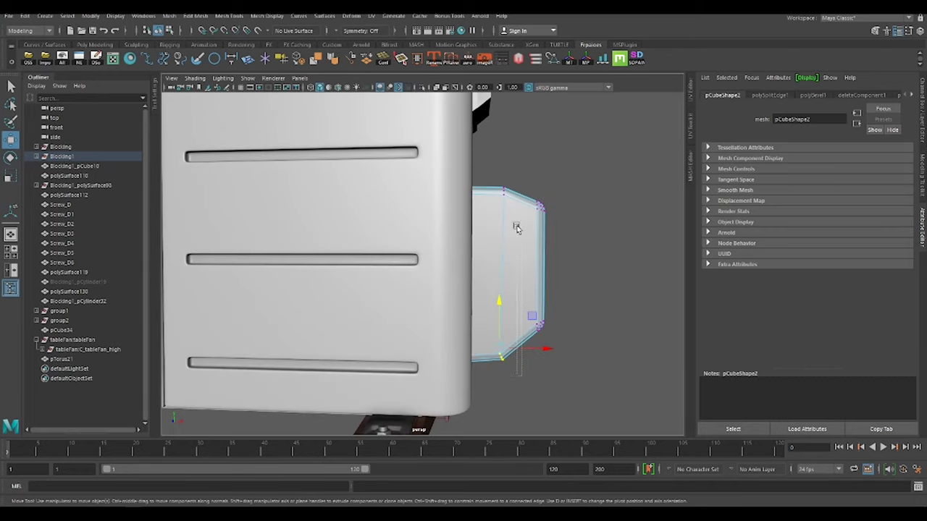
pyautogui.moveTo(549, 275)
pyautogui.keyDown('alt'); pyautogui.mouseDown()
pyautogui.moveTo(475, 279)
pyautogui.moveTo(496, 263)
pyautogui.mouseUp(); pyautogui.keyUp('alt')
# Extrude a face of the junction box inward.
pyautogui.click(496, 263)
pyautogui.scroll(5, 555, 212)
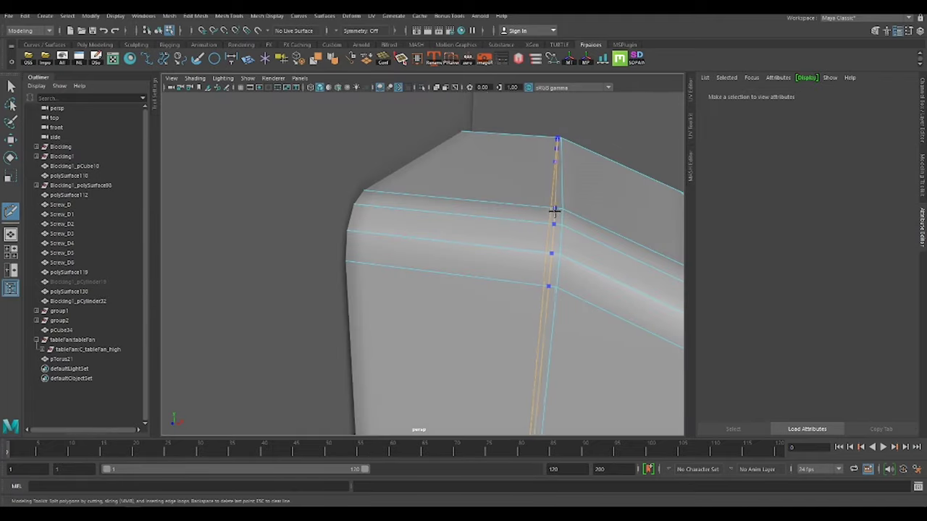
pyautogui.rightClick(558, 199)
pyautogui.click(557, 217)
pyautogui.click(585, 223)
pyautogui.keyDown('alt'); pyautogui.moveTo(585, 223); pyautogui.dragTo(569, 238); pyautogui.keyUp('alt')
pyautogui.hotkey('ctrl', 'e')
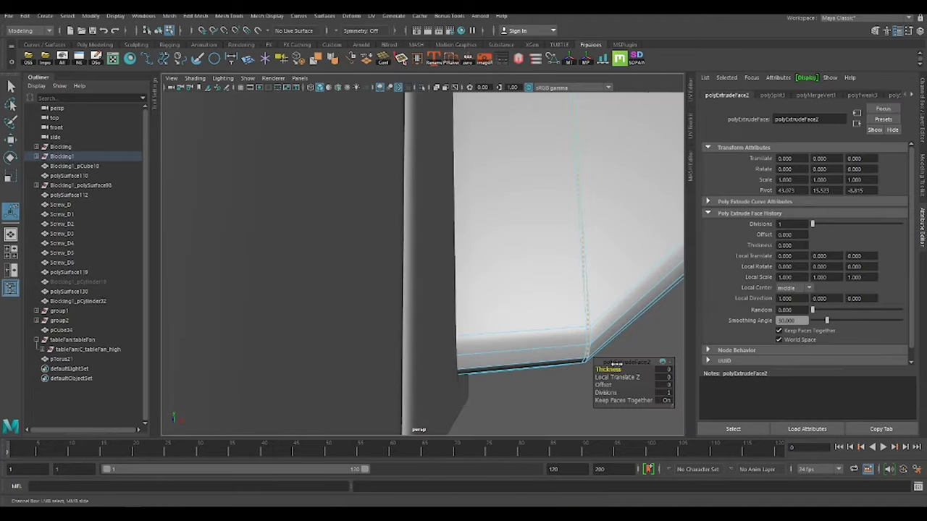
pyautogui.keyDown('alt'); pyautogui.moveTo(607, 266); pyautogui.dragTo(551, 304); pyautogui.keyUp('alt')
# Multi-Cut a new edge near the bottom of the box.
pyautogui.click(612, 221)
pyautogui.keyDown('alt'); pyautogui.moveTo(612, 222); pyautogui.dragTo(448, 315); pyautogui.keyUp('alt')
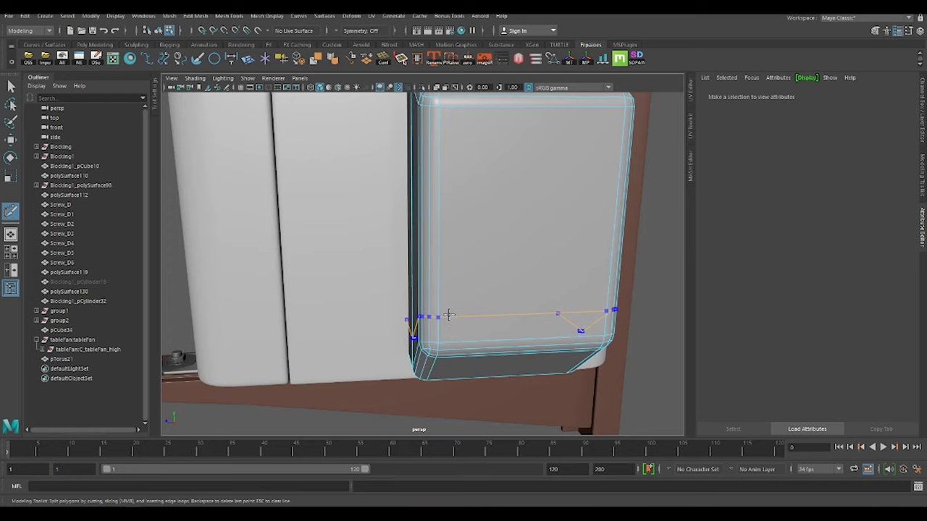
pyautogui.keyDown('ctrl'); pyautogui.click(528, 336); pyautogui.keyUp('ctrl')
pyautogui.moveTo(529, 336); pyautogui.dragTo(515, 296, button='right')
pyautogui.scroll(-3, 539, 320)
pyautogui.keyDown('alt'); pyautogui.moveTo(516, 295); pyautogui.dragTo(606, 234); pyautogui.keyUp('alt')
# Create a cylinder on the junction box, duplicate it, and rotate it 90° around Z.
pyautogui.moveTo(606, 234); pyautogui.dragTo(608, 239, button='right')
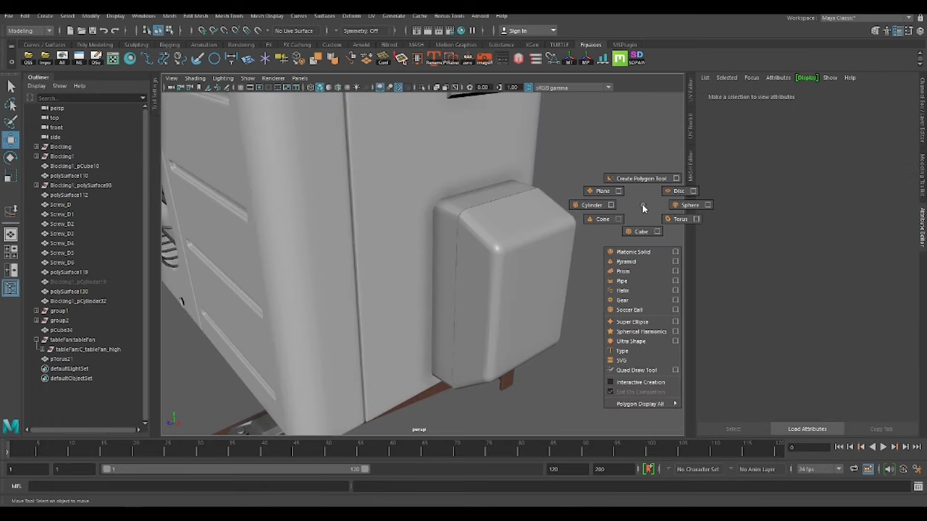
pyautogui.keyDown('alt'); pyautogui.moveTo(608, 239); pyautogui.dragTo(302, 288); pyautogui.keyUp('alt')
pyautogui.click(302, 288)
pyautogui.hotkey('ctrl', 'd')
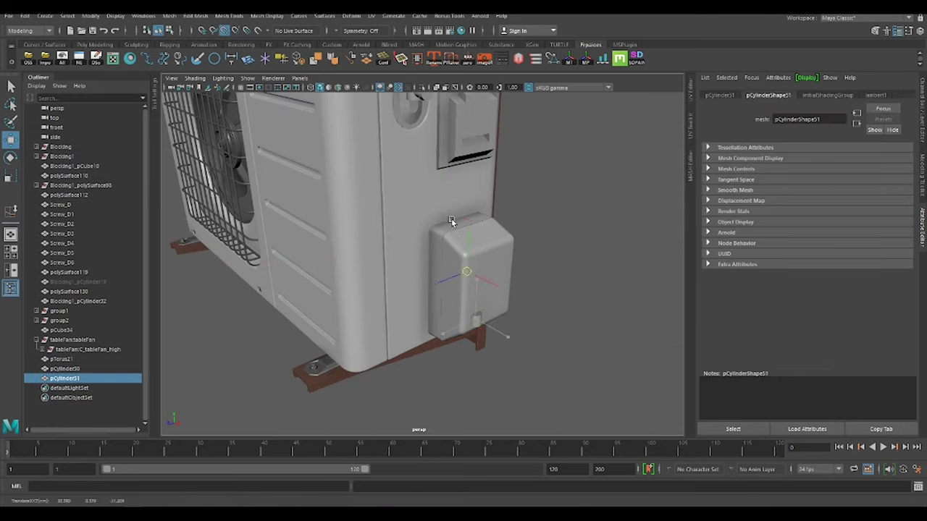
pyautogui.scroll(5, 527, 268)
pyautogui.click(432, 186)
pyautogui.press('e')
pyautogui.hotkey('ctrl', 'a')
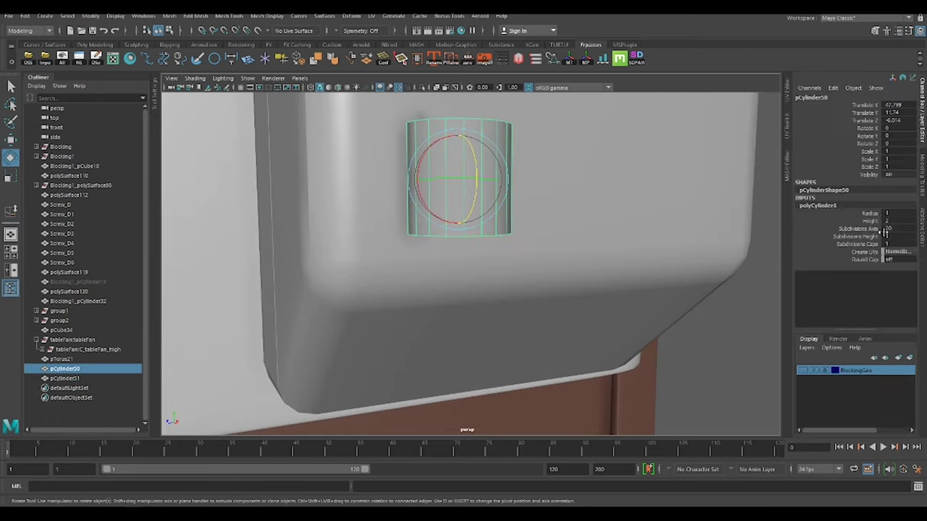
pyautogui.moveTo(469, 176); pyautogui.dragTo(461, 116)
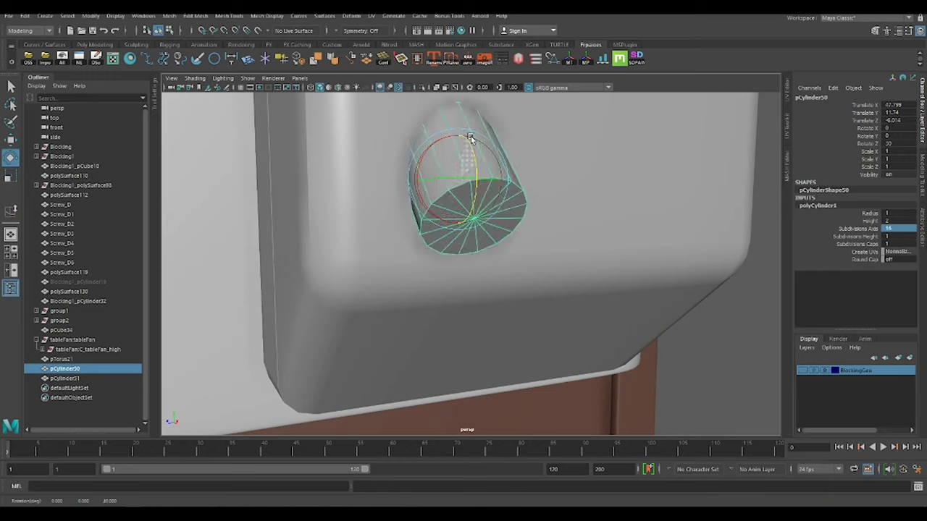
# Delete the box's right-side faces and scale the cylinder to 0.401.
pyautogui.click(584, 181)
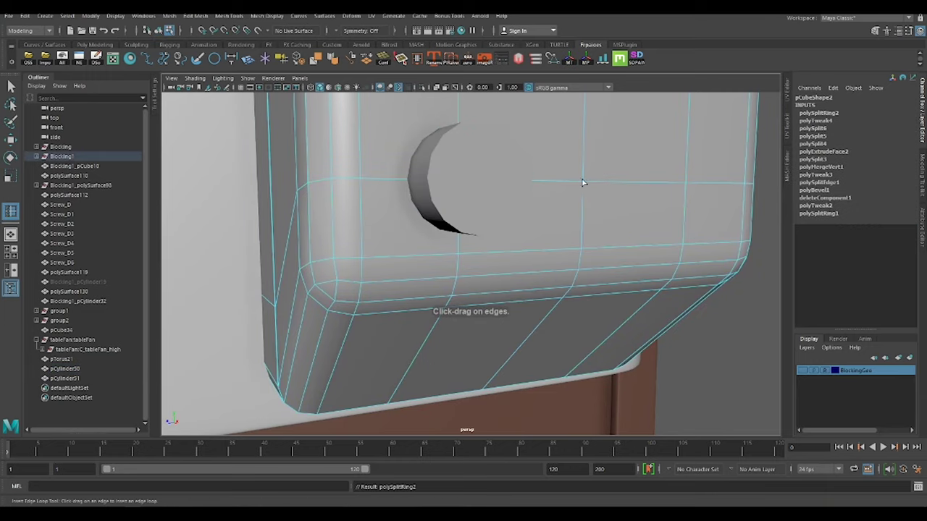
pyautogui.keyDown('shift'); pyautogui.moveTo(639, 201); pyautogui.dragTo(651, 218); pyautogui.keyUp('shift')
pyautogui.press('Delete')
pyautogui.click(496, 199)
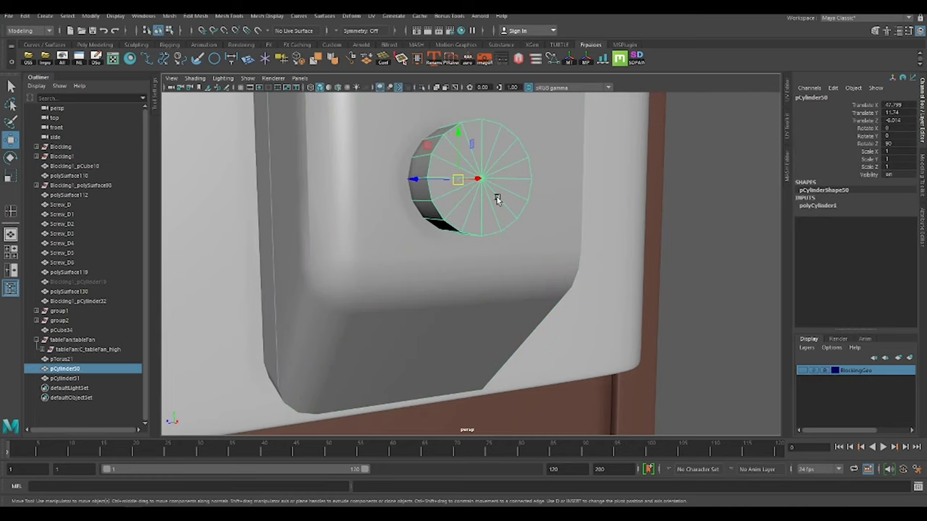
pyautogui.moveTo(459, 179)
pyautogui.mouseDown()
pyautogui.moveTo(408, 188)
pyautogui.moveTo(360, 182)
pyautogui.mouseUp()
pyautogui.press('w')
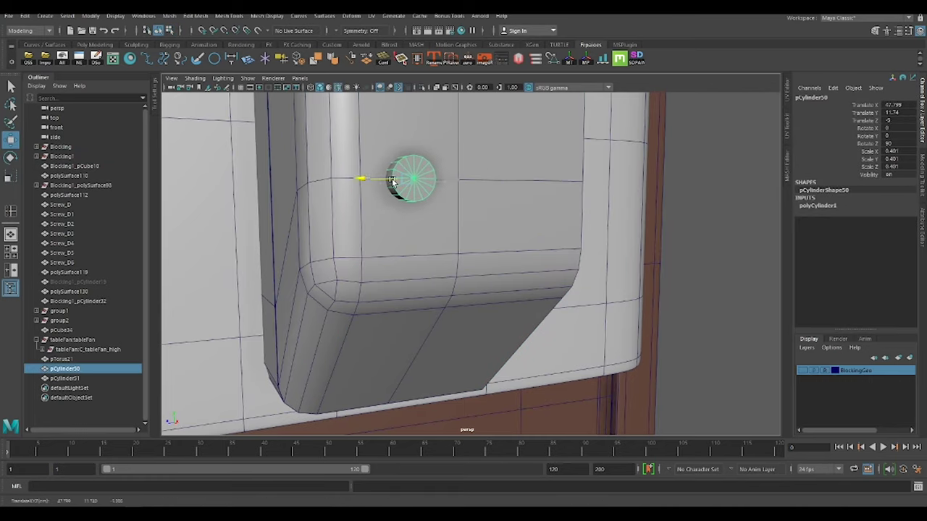
pyautogui.scroll(5, 514, 215)
# Multi-Cut new edges into the box wall.
pyautogui.keyDown('alt'); pyautogui.moveTo(515, 215); pyautogui.dragTo(569, 304); pyautogui.keyUp('alt')
pyautogui.click(553, 299)
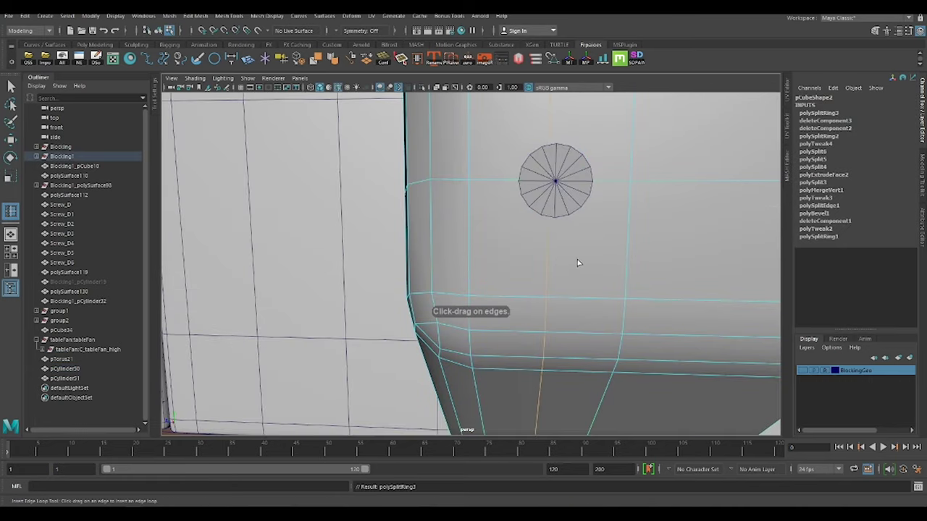
pyautogui.keyDown('shift'); pyautogui.moveTo(526, 248); pyautogui.dragTo(475, 244, button='right'); pyautogui.keyUp('shift')
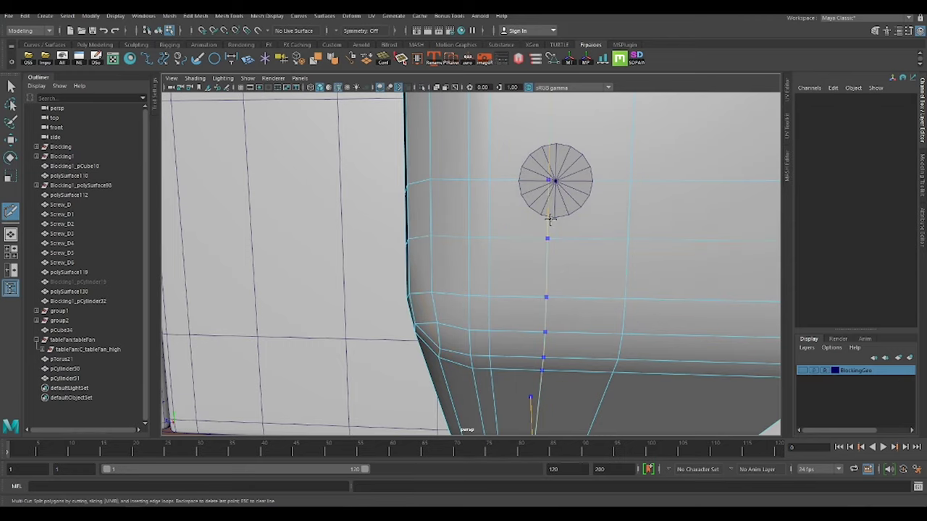
pyautogui.press('q')
# Set the cylinder's Subdivisions Axis to 8.
pyautogui.click(555, 181)
pyautogui.press('w')
pyautogui.moveTo(558, 181)
pyautogui.keyDown('alt'); pyautogui.mouseDown()
pyautogui.moveTo(598, 190)
pyautogui.moveTo(581, 225)
pyautogui.moveTo(519, 193)
pyautogui.mouseUp(); pyautogui.keyUp('alt')
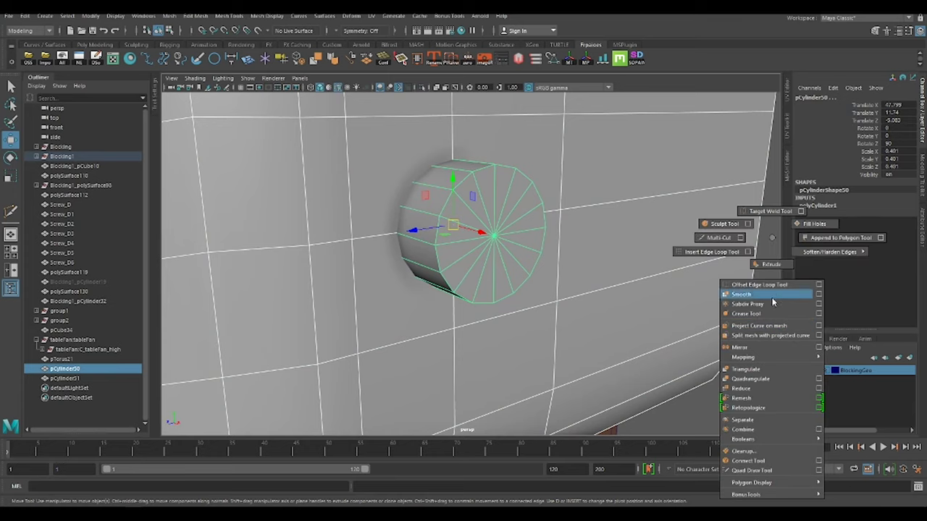
pyautogui.keyDown('shift'); pyautogui.moveTo(734, 227); pyautogui.dragTo(811, 209, button='right'); pyautogui.keyUp('shift')
pyautogui.press('F8')
pyautogui.click(818, 205)
pyautogui.click(862, 228)
pyautogui.write('8')
pyautogui.press('Return')
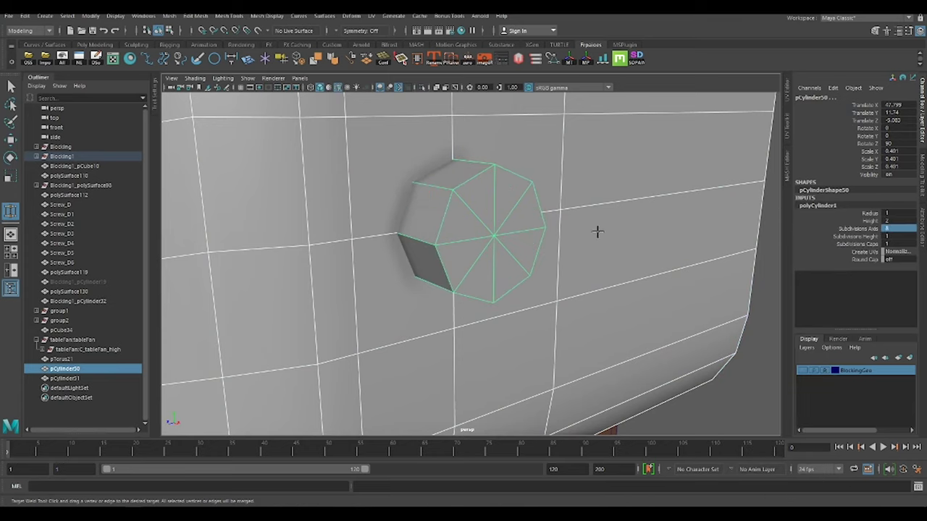
# Boolean-subtract the cylinder from the box wall with Difference.
pyautogui.click(652, 231)
pyautogui.keyDown('shift'); pyautogui.click(534, 202); pyautogui.keyUp('shift')
pyautogui.keyDown('shift'); pyautogui.moveTo(724, 231); pyautogui.dragTo(747, 348, button='right'); pyautogui.keyUp('shift')
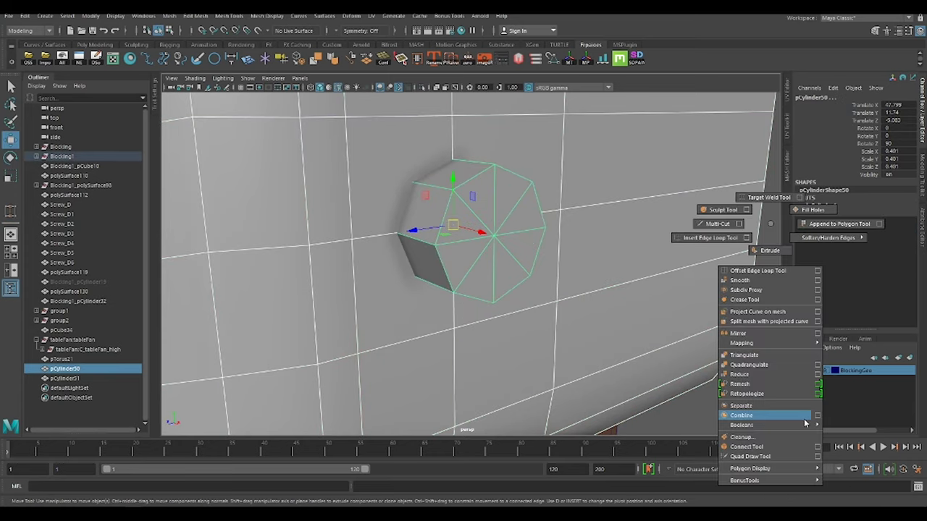
pyautogui.moveTo(745, 348)
pyautogui.keyDown('alt'); pyautogui.mouseDown()
pyautogui.moveTo(533, 269)
pyautogui.moveTo(558, 269)
pyautogui.mouseUp(); pyautogui.keyUp('alt')
# Multi-Cut the octagonal hole's corners to the nearby edges.
pyautogui.scroll(3, 558, 268)
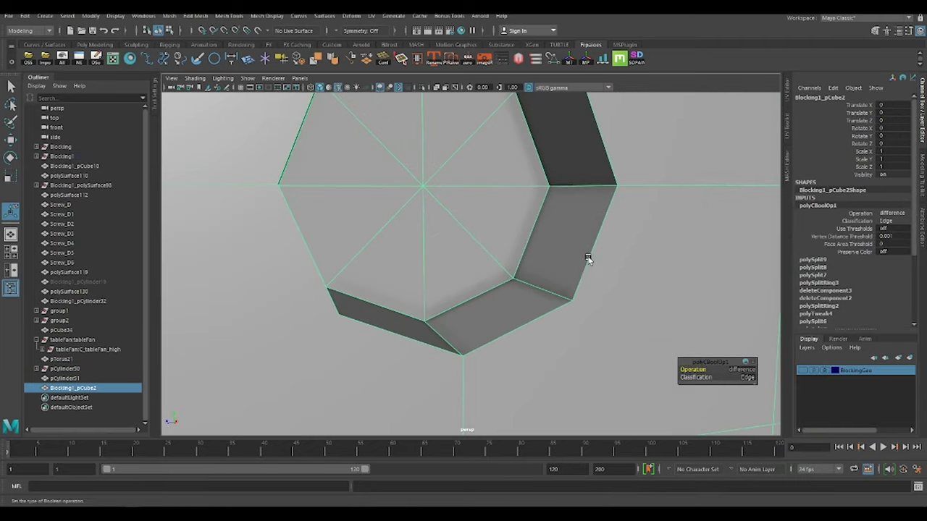
pyautogui.scroll(-2, 589, 259)
pyautogui.press('w')
pyautogui.keyDown('shift'); pyautogui.moveTo(474, 274); pyautogui.dragTo(414, 299, button='right'); pyautogui.keyUp('shift')
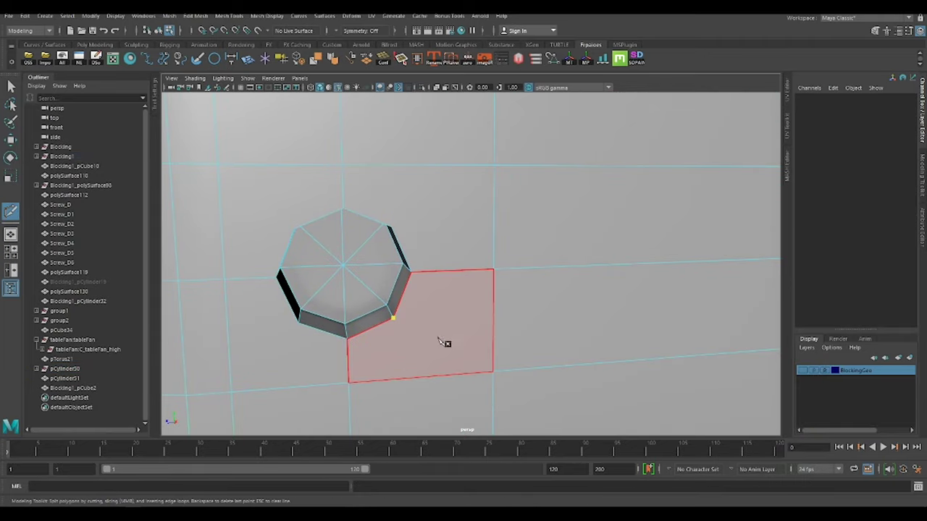
pyautogui.click(409, 245)
pyautogui.keyDown('alt'); pyautogui.moveTo(503, 128); pyautogui.dragTo(351, 232); pyautogui.keyUp('alt')
pyautogui.keyDown('alt'); pyautogui.moveTo(352, 232); pyautogui.dragTo(389, 212, button='middle'); pyautogui.keyUp('alt')
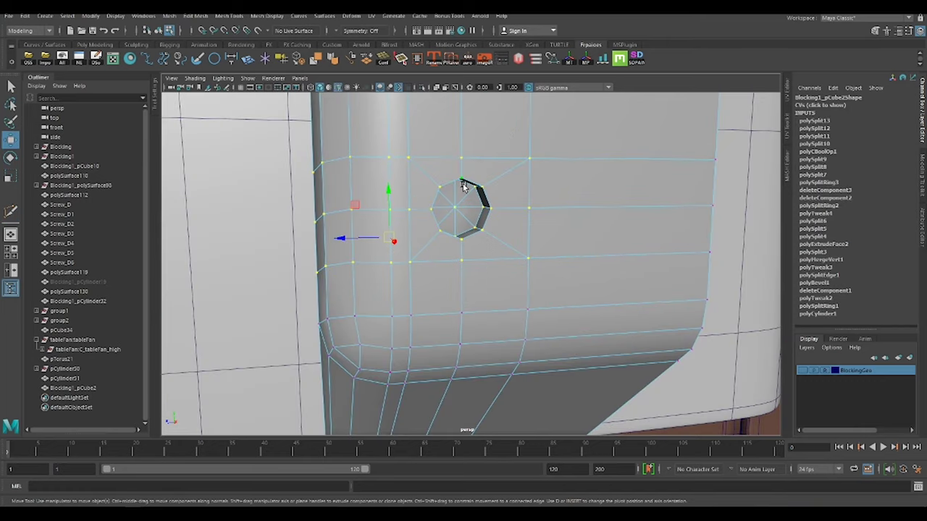
# Bevel the hole's rim edges with 3 segments.
pyautogui.press('e')
pyautogui.keyDown('shift'); pyautogui.moveTo(550, 211); pyautogui.dragTo(608, 213, button='right'); pyautogui.keyUp('shift')
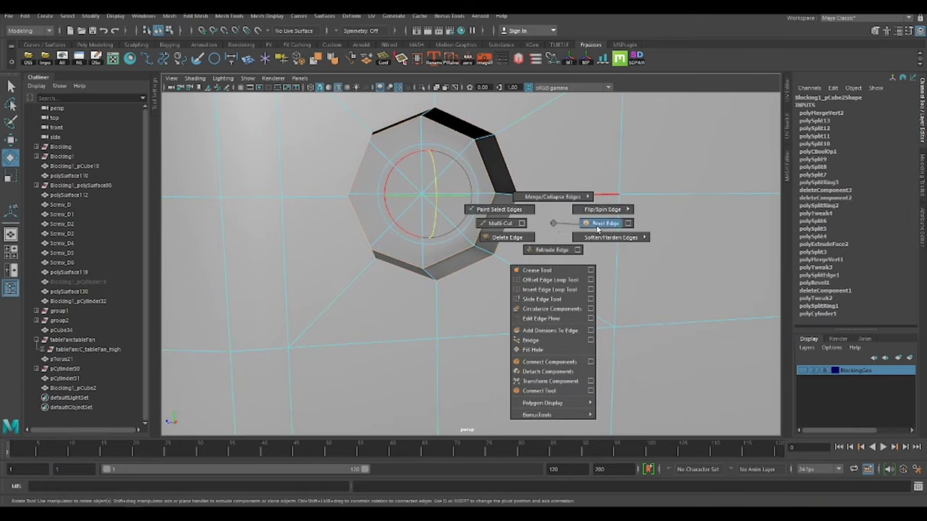
pyautogui.click(691, 369)
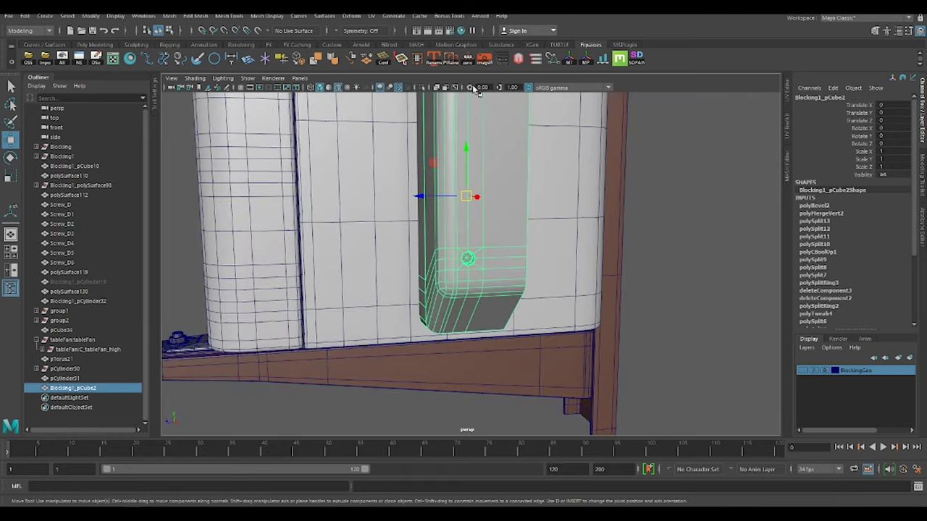
# Mirror the junction box along Z and exit Isolate Select.
pyautogui.hotkey('ctrl', '1')
pyautogui.keyDown('shift'); pyautogui.moveTo(463, 281); pyautogui.dragTo(506, 360, button='right'); pyautogui.keyUp('shift')
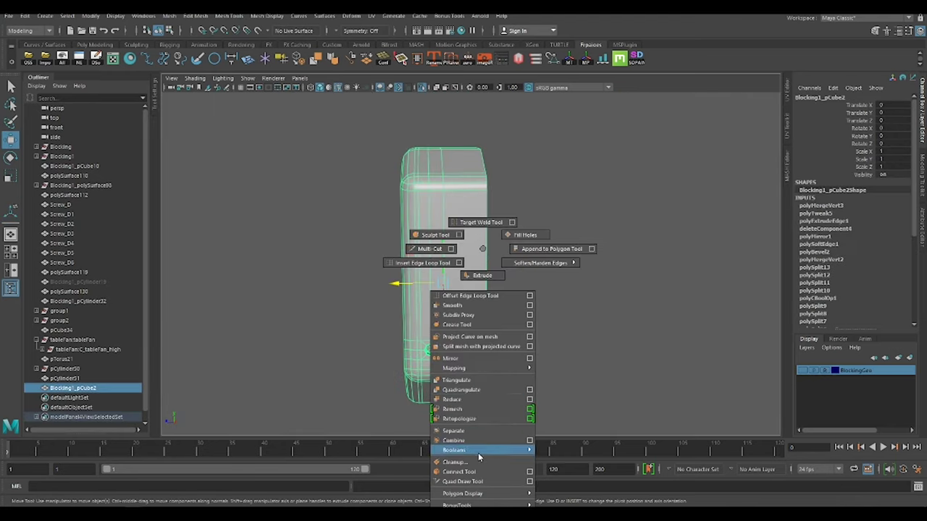
pyautogui.click(751, 389)
pyautogui.click(745, 412)
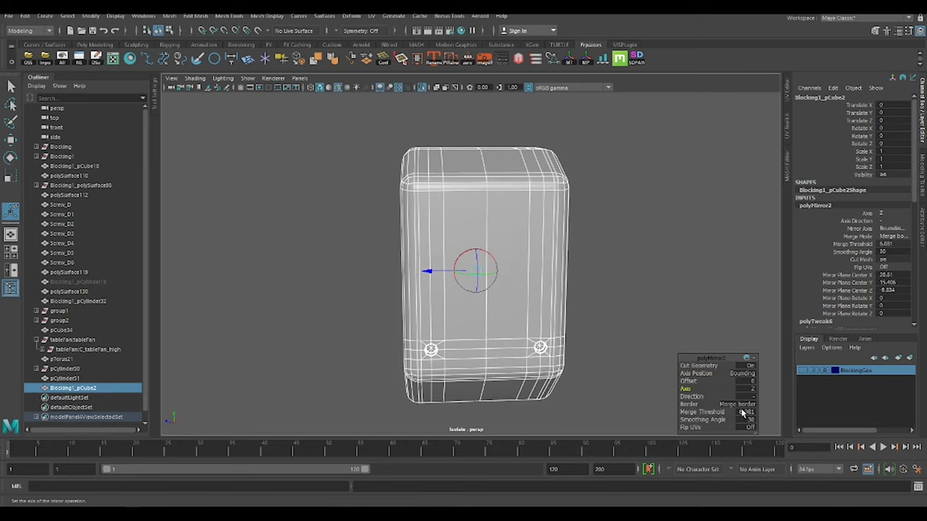
pyautogui.write('0')
pyautogui.press('5')
pyautogui.press('r')
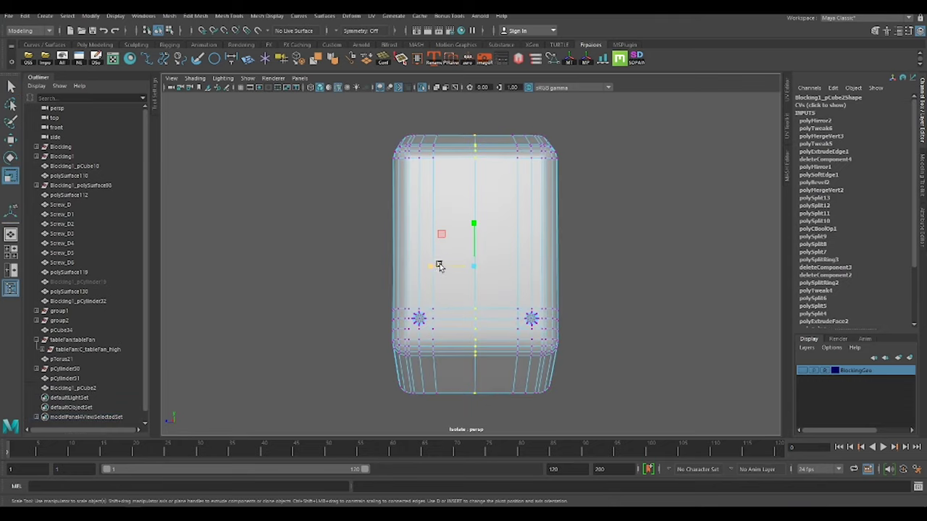
pyautogui.moveTo(475, 230); pyautogui.dragTo(542, 213, button='right')
pyautogui.hotkey('ctrl', '1')
# Select the seam edge across the junction box top in edge mode.
pyautogui.click(600, 188)
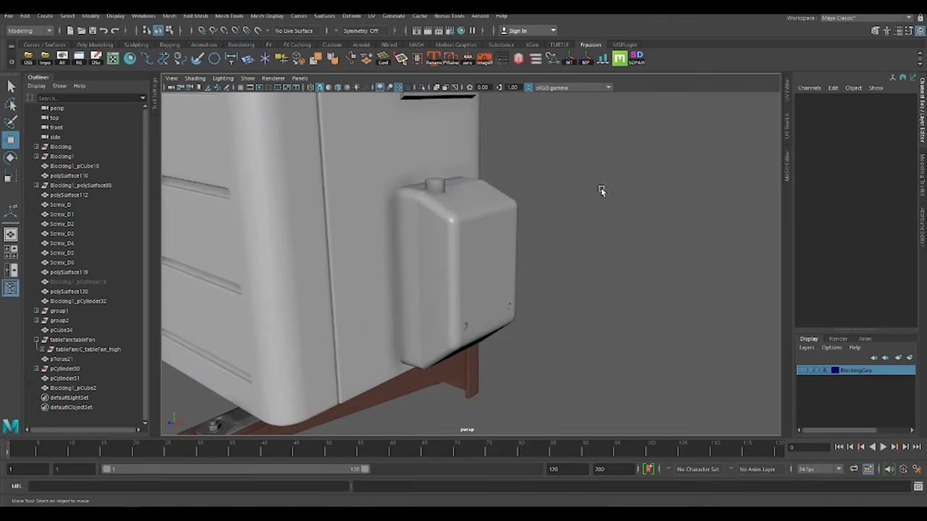
pyautogui.moveTo(601, 189)
pyautogui.keyDown('alt'); pyautogui.mouseDown()
pyautogui.moveTo(505, 193)
pyautogui.moveTo(596, 201)
pyautogui.moveTo(438, 210)
pyautogui.moveTo(521, 219)
pyautogui.mouseUp(); pyautogui.keyUp('alt')
pyautogui.scroll(5, 558, 253)
pyautogui.click(637, 270)
pyautogui.press('w')
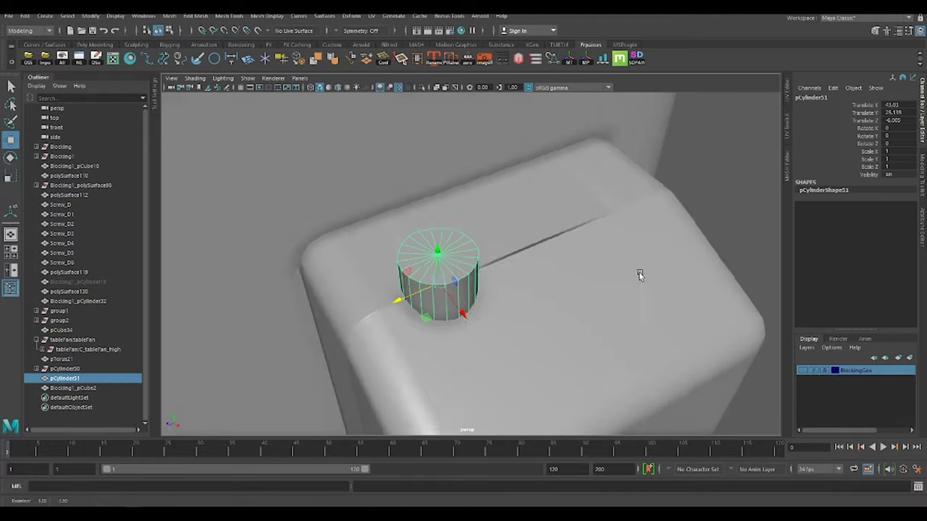
pyautogui.moveTo(637, 271)
pyautogui.keyDown('alt'); pyautogui.mouseDown()
pyautogui.moveTo(585, 312)
pyautogui.moveTo(613, 287)
pyautogui.moveTo(497, 294)
pyautogui.mouseUp(); pyautogui.keyUp('alt')
pyautogui.press('F10')
pyautogui.click(467, 275)
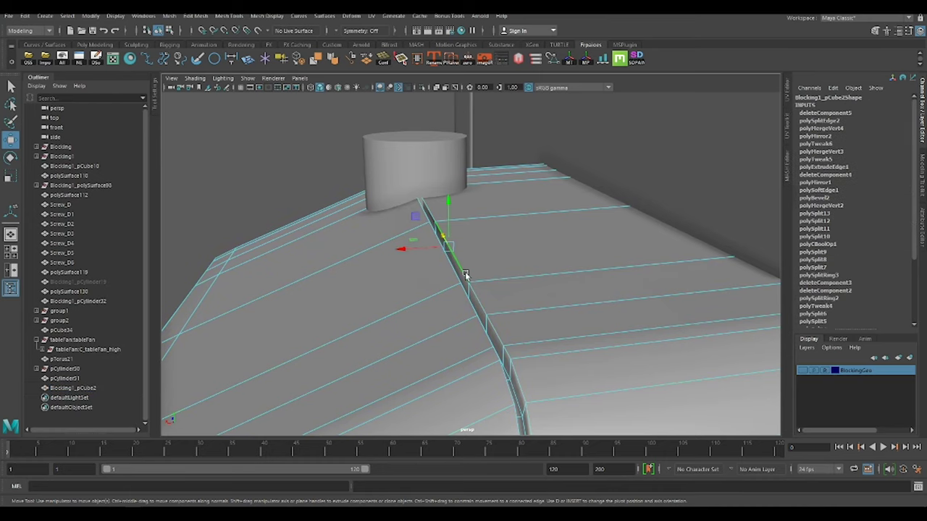
pyautogui.keyDown('shift'); pyautogui.moveTo(530, 250); pyautogui.dragTo(554, 251, button='right'); pyautogui.keyUp('shift')
# Bevel the seam edges, then duplicate the top cylinder and move the copy right.
pyautogui.moveTo(514, 328)
pyautogui.keyDown('alt'); pyautogui.mouseDown()
pyautogui.moveTo(555, 294)
pyautogui.moveTo(547, 210)
pyautogui.mouseUp(); pyautogui.keyUp('alt')
pyautogui.moveTo(475, 238)
pyautogui.keyDown('alt'); pyautogui.mouseDown()
pyautogui.moveTo(428, 234)
pyautogui.moveTo(597, 242)
pyautogui.mouseUp(); pyautogui.keyUp('alt')
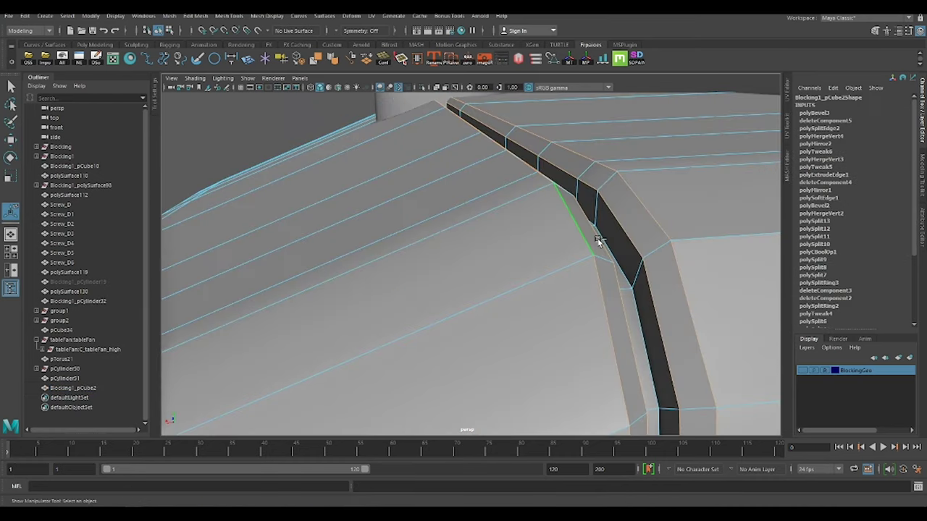
pyautogui.hotkey('ctrl', 'b')
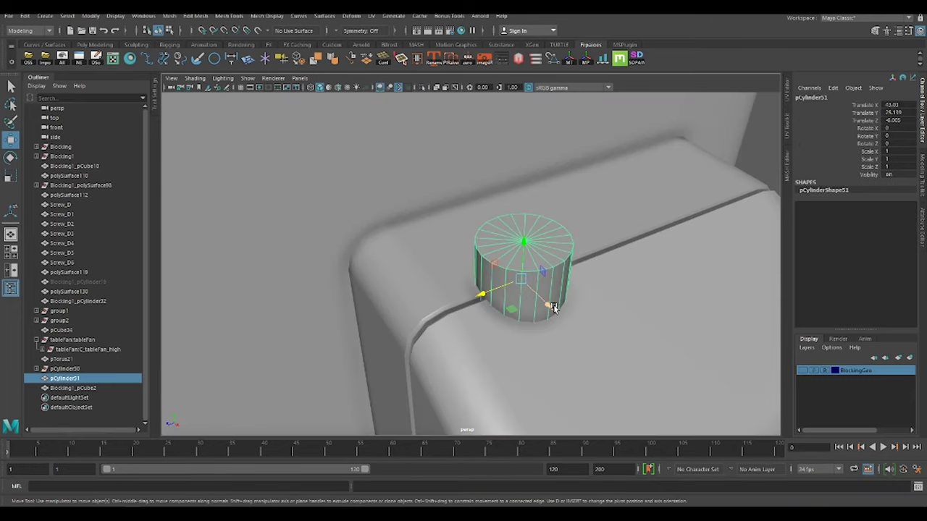
pyautogui.hotkey('ctrl', 'd')
pyautogui.moveTo(496, 269); pyautogui.dragTo(628, 199)
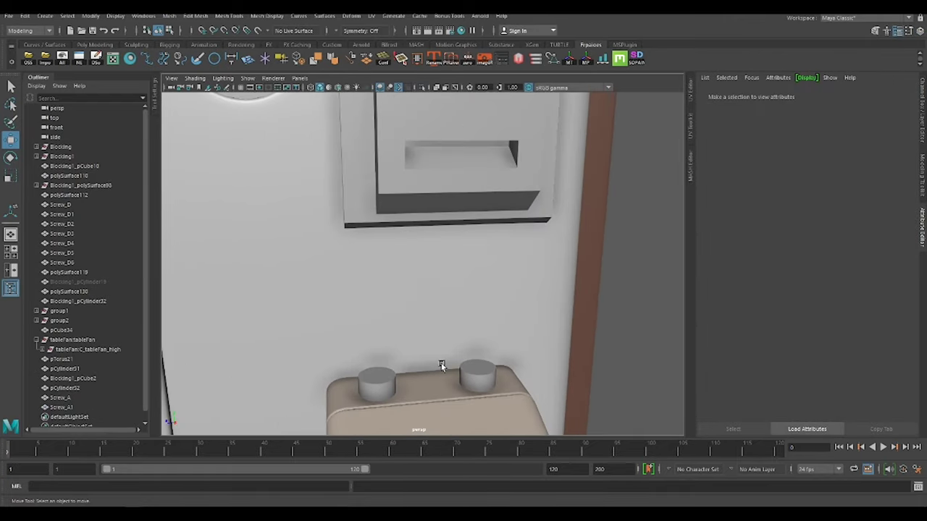
# Give the new cylinder 8 axis subdivisions in the Channel Box.
pyautogui.hotkey('ctrl', 'a')
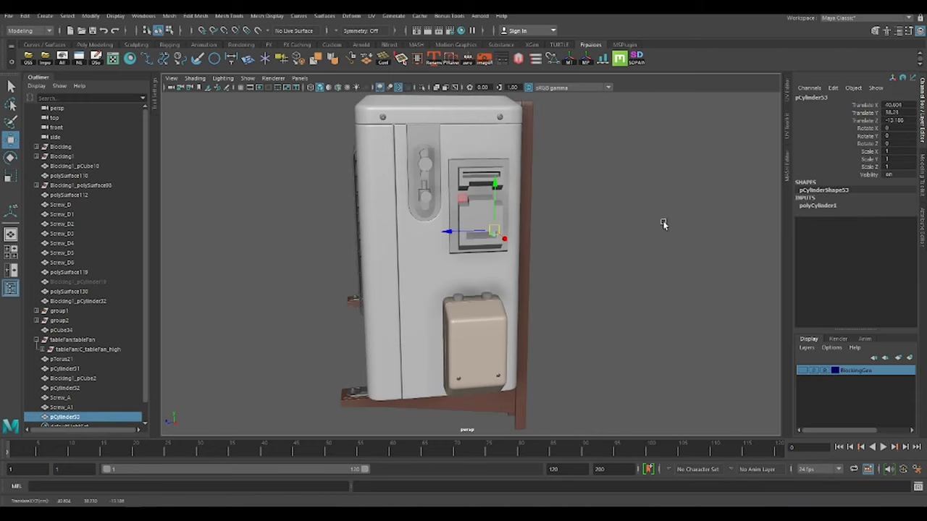
pyautogui.click(818, 206)
pyautogui.click(905, 228)
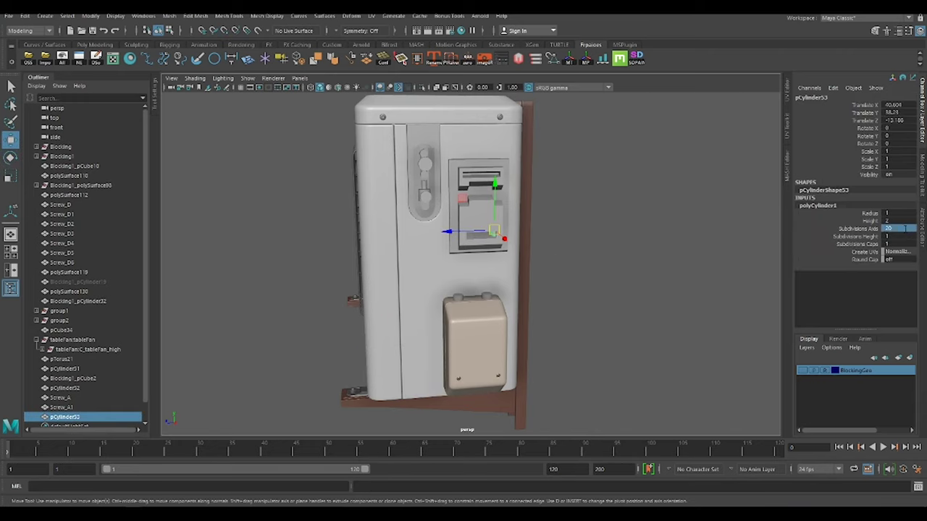
pyautogui.press('f')
# Rotate the octagonal cylinder 90° and place it on the front panel cover.
pyautogui.press('e')
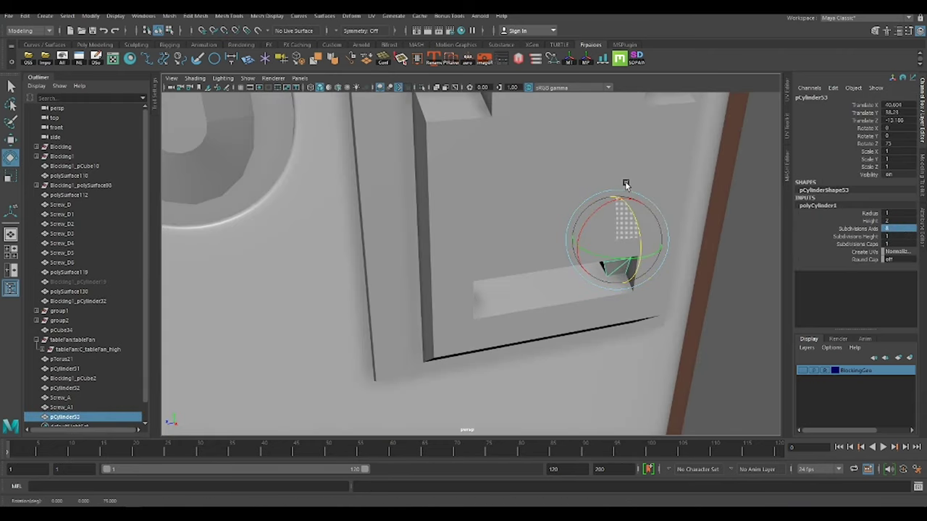
pyautogui.press('w')
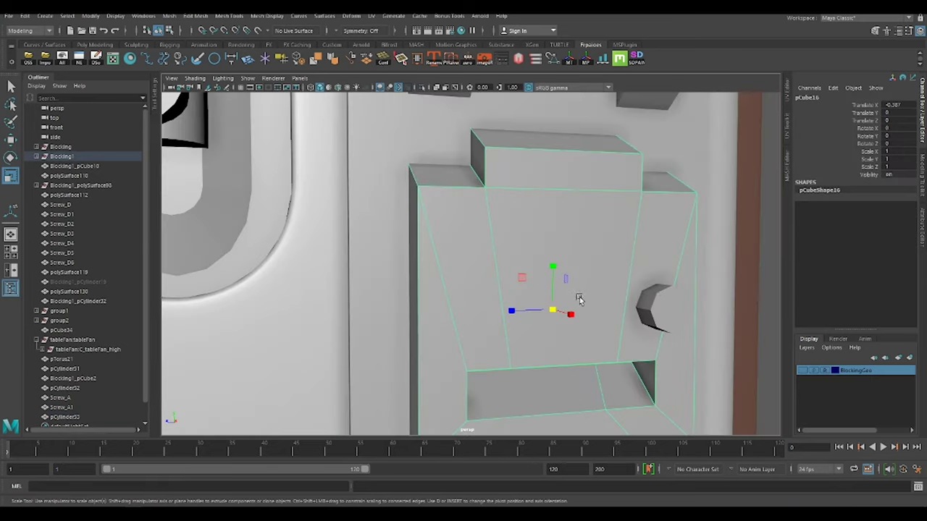
pyautogui.moveTo(645, 312)
pyautogui.keyDown('alt'); pyautogui.mouseDown()
pyautogui.moveTo(589, 306)
pyautogui.moveTo(520, 244)
pyautogui.mouseUp(); pyautogui.keyUp('alt')
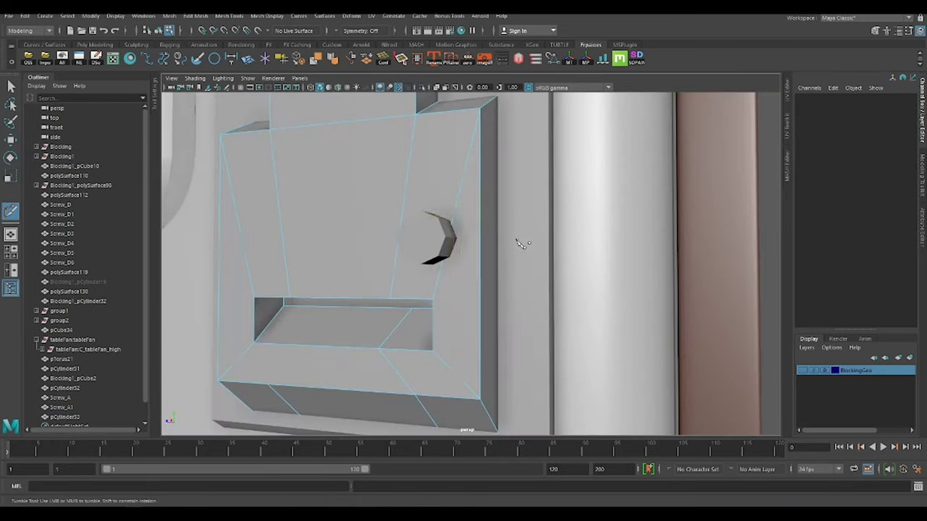
pyautogui.keyDown('alt'); pyautogui.moveTo(427, 259); pyautogui.dragTo(563, 272); pyautogui.keyUp('alt')
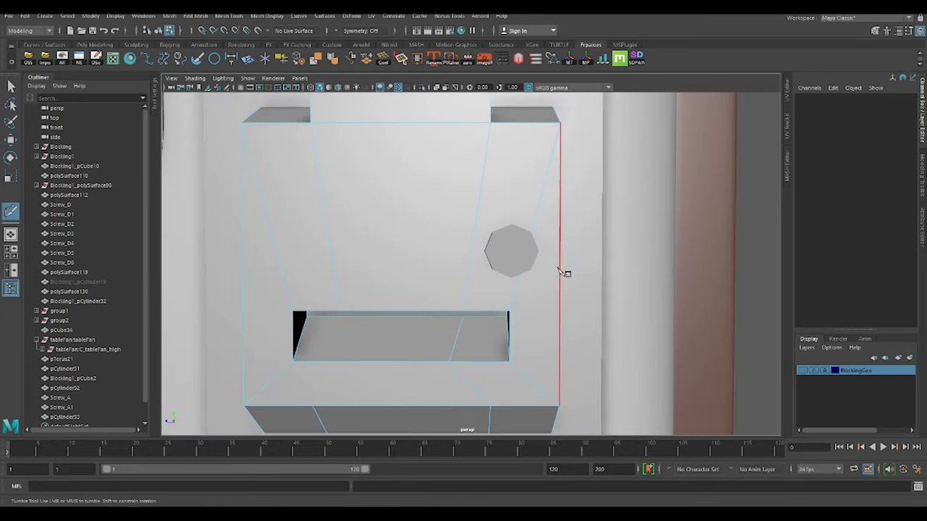
# Scale the octagonal cylinder down to 0.52.
pyautogui.click(514, 248)
pyautogui.moveTo(514, 248)
pyautogui.keyDown('alt'); pyautogui.mouseDown()
pyautogui.moveTo(602, 242)
pyautogui.moveTo(664, 292)
pyautogui.mouseUp(); pyautogui.keyUp('alt')
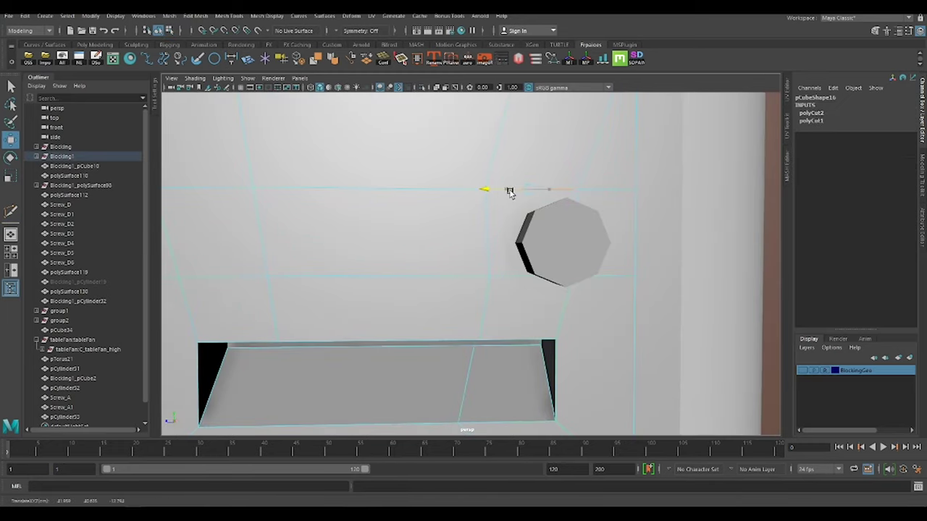
pyautogui.click(564, 244)
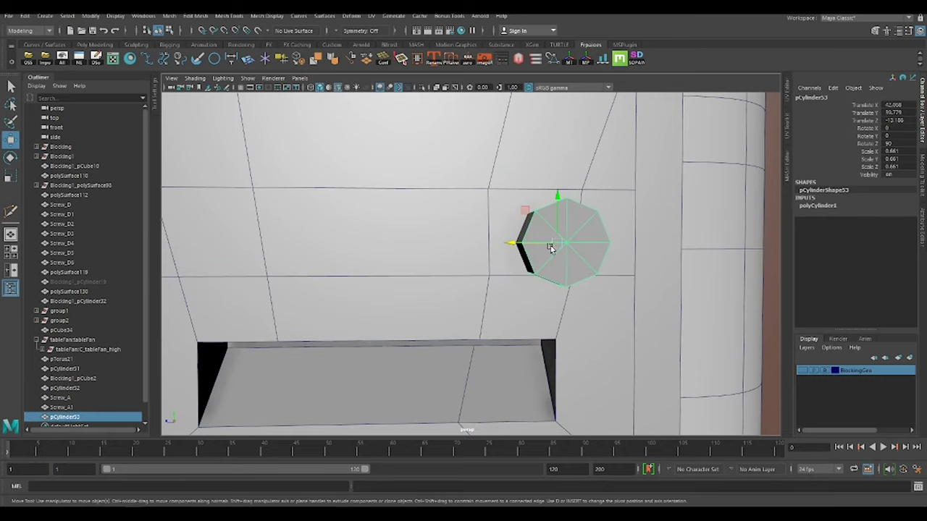
pyautogui.press('e')
pyautogui.press('r')
pyautogui.moveTo(537, 242)
pyautogui.mouseDown()
pyautogui.moveTo(564, 292)
pyautogui.moveTo(542, 248)
pyautogui.mouseUp()
# Boolean-subtract the cylinder from the panel cover and Multi-Cut edges around the hole.
pyautogui.keyDown('shift'); pyautogui.moveTo(659, 230); pyautogui.dragTo(660, 210, button='right'); pyautogui.keyUp('shift')
pyautogui.moveTo(521, 261)
pyautogui.keyDown('alt'); pyautogui.mouseDown()
pyautogui.moveTo(445, 289)
pyautogui.moveTo(485, 260)
pyautogui.moveTo(585, 253)
pyautogui.mouseUp(); pyautogui.keyUp('alt')
pyautogui.press('w')
pyautogui.click(485, 260)
pyautogui.keyDown('shift'); pyautogui.moveTo(767, 255); pyautogui.dragTo(769, 270, button='right'); pyautogui.keyUp('shift')
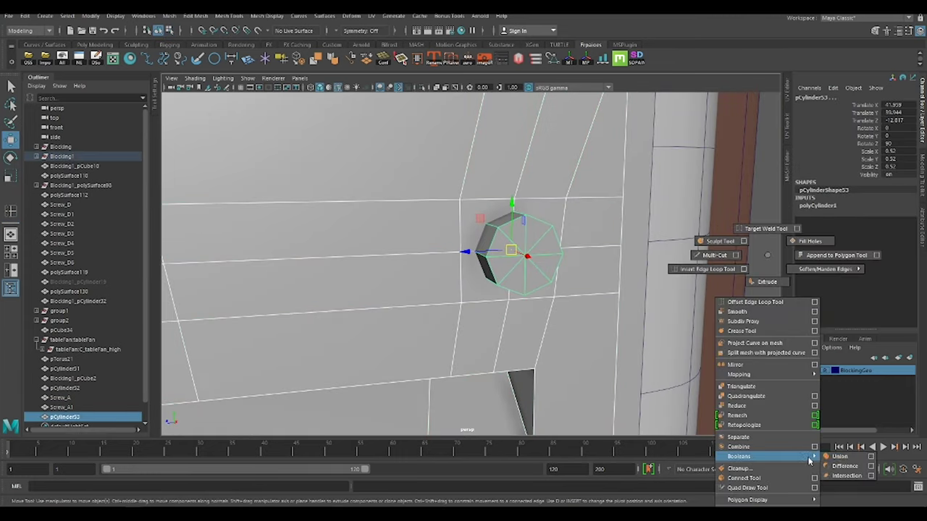
pyautogui.keyDown('shift'); pyautogui.moveTo(810, 461); pyautogui.dragTo(713, 255, button='right'); pyautogui.keyUp('shift')
pyautogui.keyDown('alt'); pyautogui.moveTo(616, 289); pyautogui.dragTo(550, 301); pyautogui.keyUp('alt')
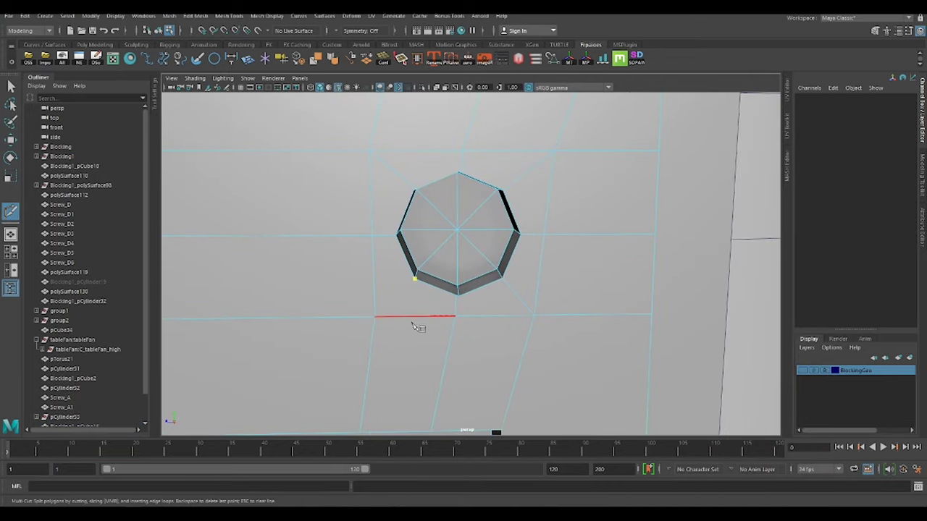
pyautogui.moveTo(374, 285)
pyautogui.keyDown('alt'); pyautogui.mouseDown()
pyautogui.moveTo(453, 291)
pyautogui.moveTo(420, 222)
pyautogui.mouseUp(); pyautogui.keyUp('alt')
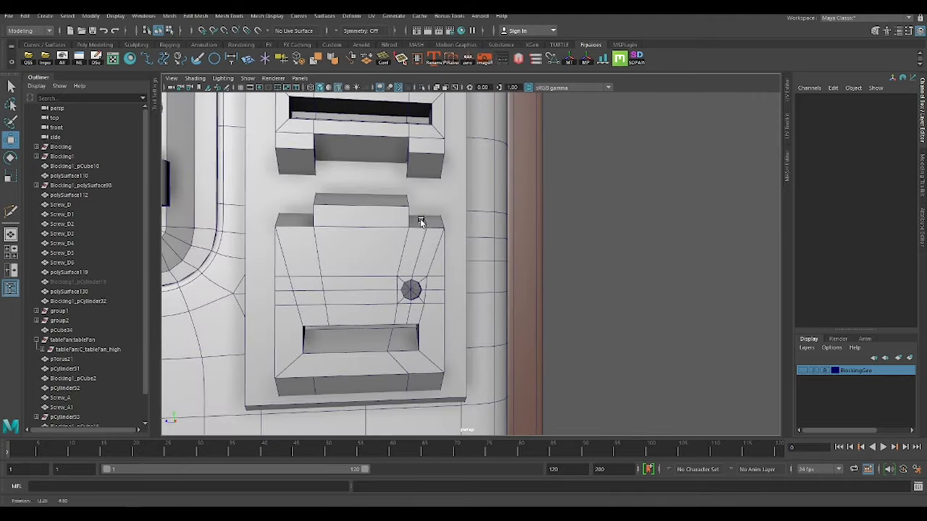
# Merge the stray vertices at the top of the octagonal hole.
pyautogui.click(340, 87)
pyautogui.press('f')
pyautogui.click(530, 250)
pyautogui.keyDown('ctrl'); pyautogui.rightClick(514, 274); pyautogui.keyUp('ctrl')
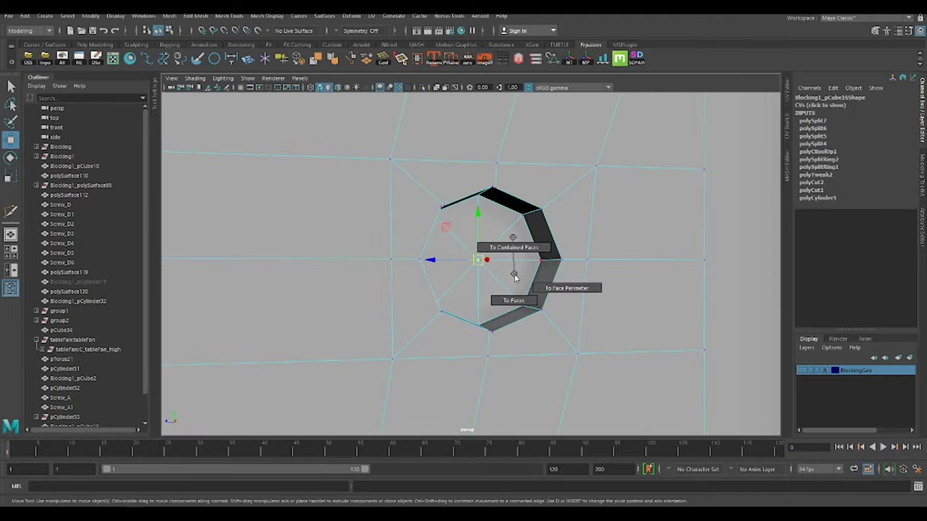
pyautogui.click(545, 226)
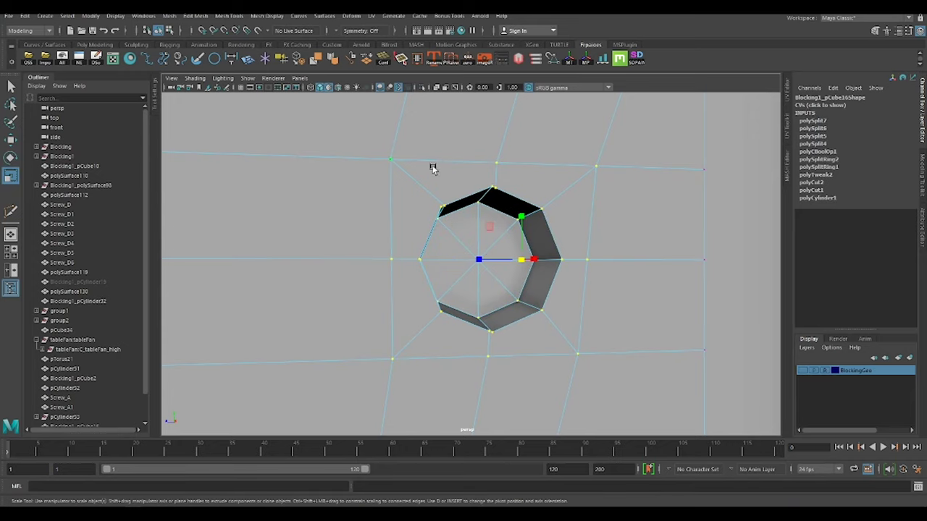
pyautogui.keyDown('shift'); pyautogui.moveTo(524, 207); pyautogui.dragTo(493, 187, button='right'); pyautogui.keyUp('shift')
# Bevel the hole's rim edges with 2 segments and open Polygon Selection Constraint on Edges.
pyautogui.moveTo(449, 202)
pyautogui.keyDown('alt'); pyautogui.mouseDown()
pyautogui.moveTo(379, 224)
pyautogui.moveTo(525, 261)
pyautogui.mouseUp(); pyautogui.keyUp('alt')
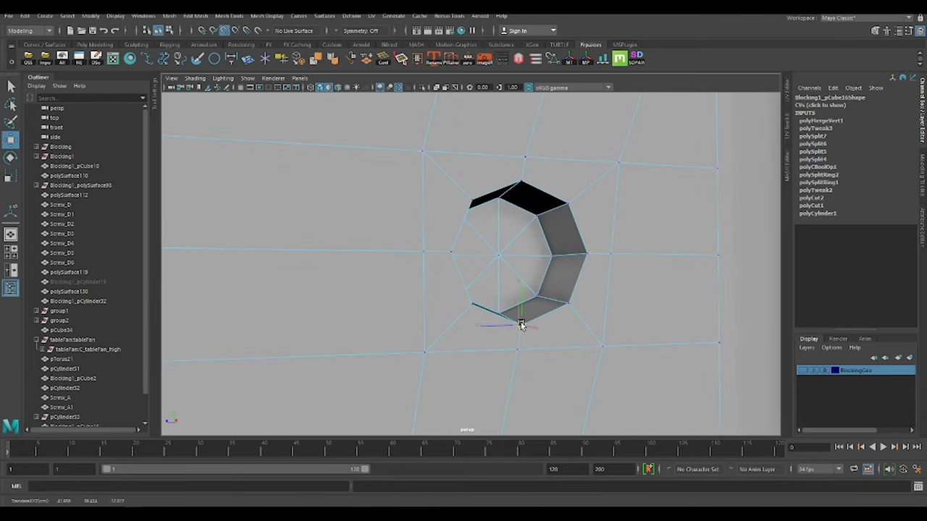
pyautogui.moveTo(521, 325)
pyautogui.keyDown('alt'); pyautogui.mouseDown()
pyautogui.moveTo(577, 314)
pyautogui.moveTo(509, 207)
pyautogui.mouseUp(); pyautogui.keyUp('alt')
pyautogui.scroll(3, 624, 262)
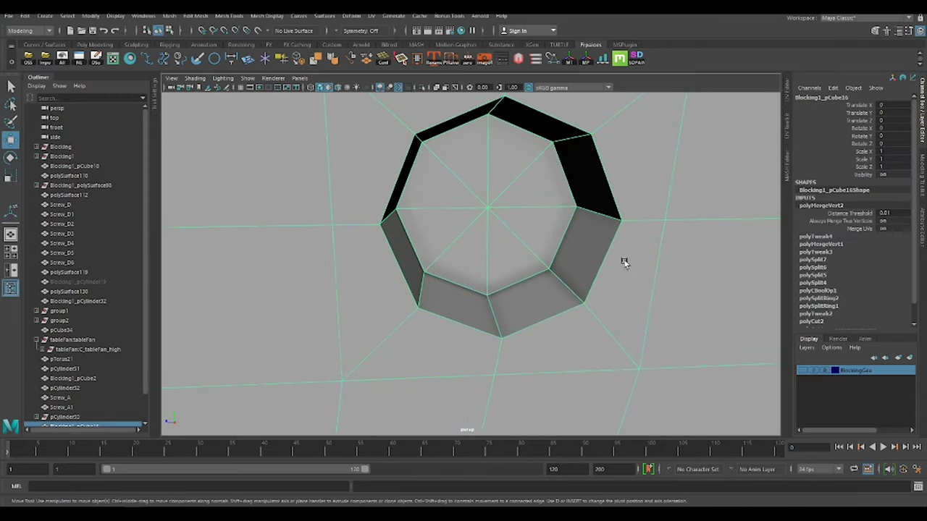
pyautogui.press('F10')
pyautogui.click(656, 241)
pyautogui.press('F8')
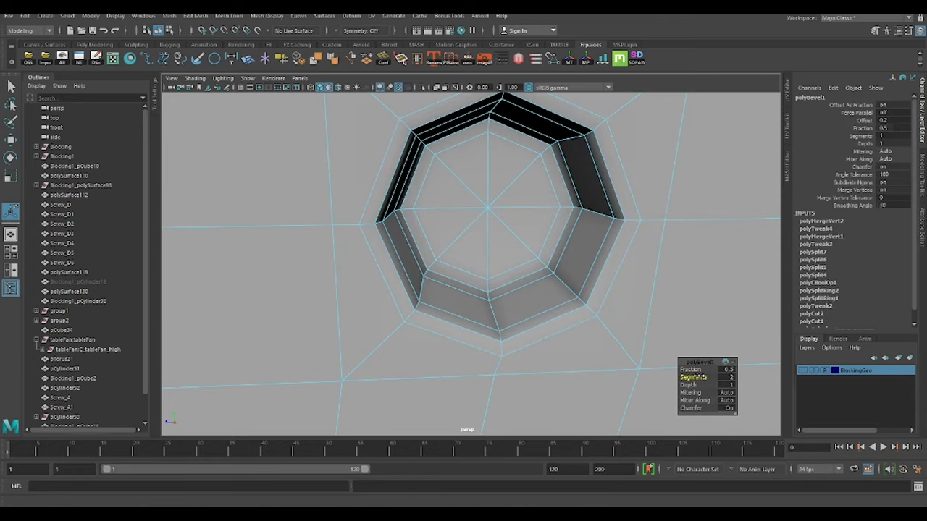
pyautogui.press('w')
pyautogui.press('f')
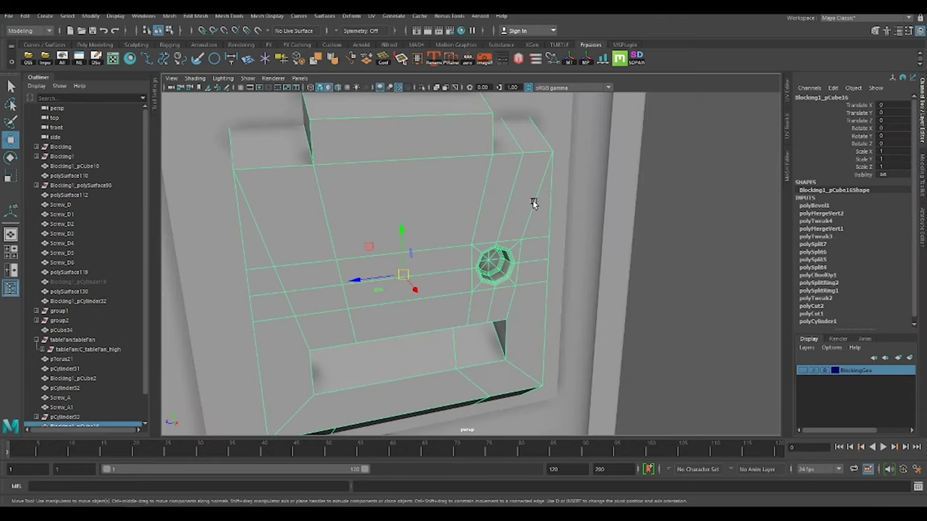
pyautogui.moveTo(533, 203)
pyautogui.keyDown('alt'); pyautogui.mouseDown()
pyautogui.moveTo(515, 140)
pyautogui.moveTo(564, 223)
pyautogui.mouseUp(); pyautogui.keyUp('alt')
# Bevel the control panel's hard edges picked with the selection constraint.
pyautogui.click(401, 59)
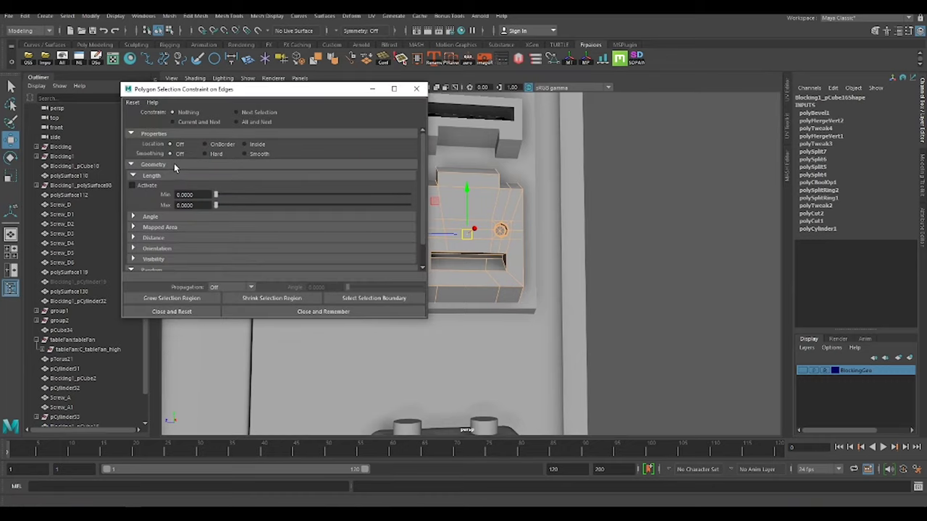
pyautogui.click(372, 90)
pyautogui.press('f')
pyautogui.moveTo(602, 234)
pyautogui.keyDown('alt'); pyautogui.mouseDown()
pyautogui.moveTo(597, 222)
pyautogui.moveTo(516, 224)
pyautogui.mouseUp(); pyautogui.keyUp('alt')
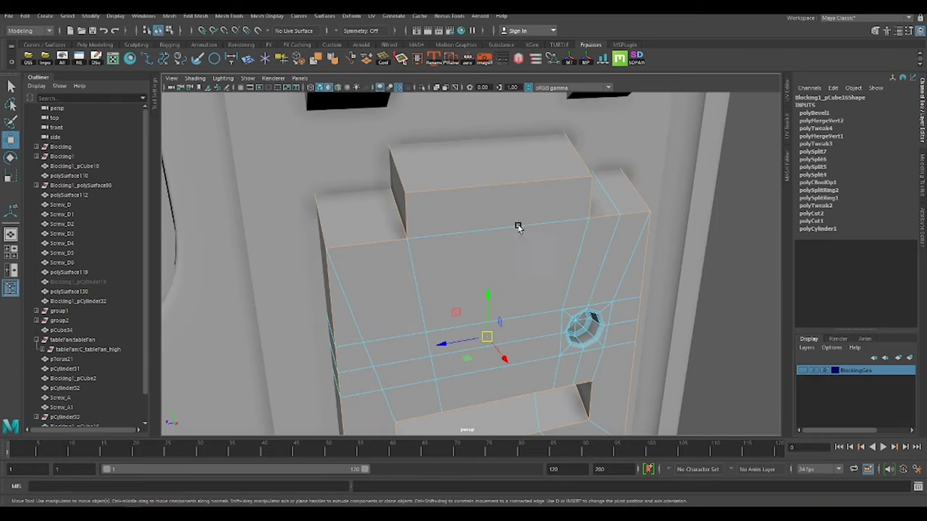
pyautogui.hotkey('ctrl', 'b')
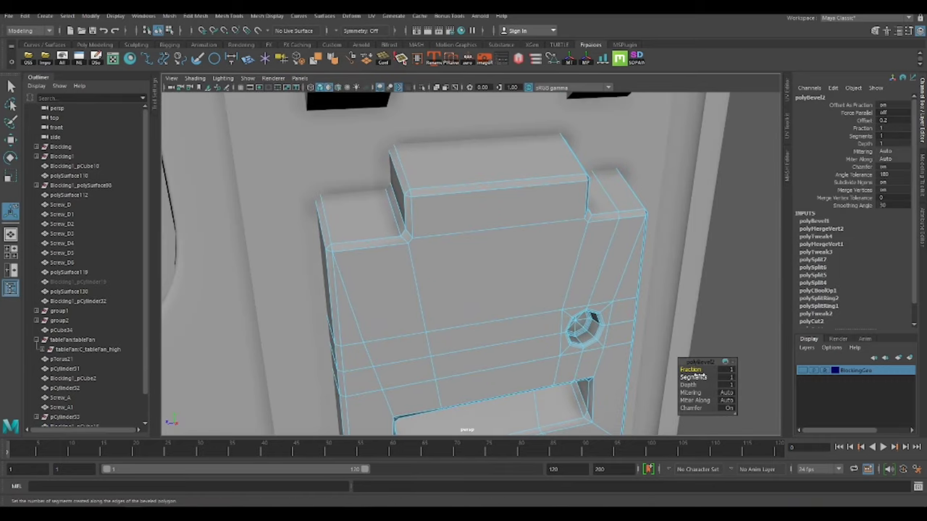
# Multi-Cut support edge loops across the control panel.
pyautogui.click(431, 223)
pyautogui.click(738, 207)
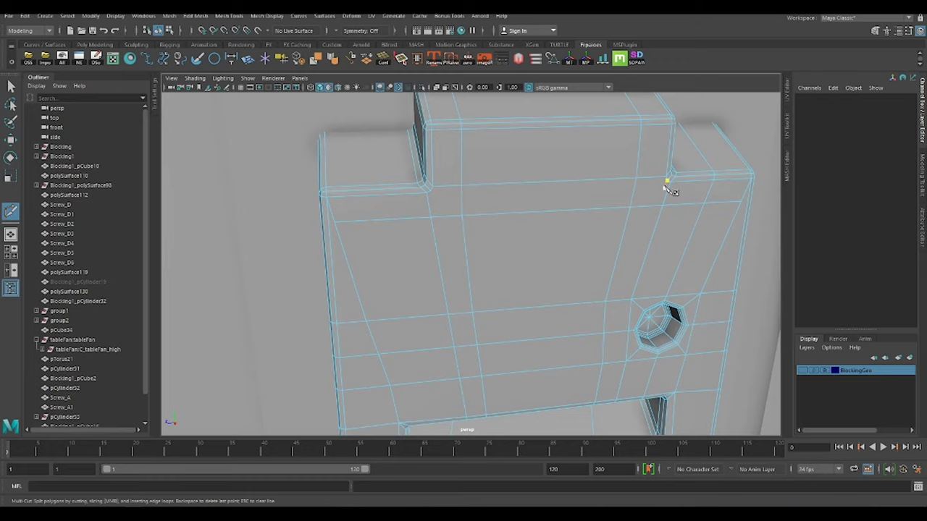
pyautogui.scroll(5, 670, 190)
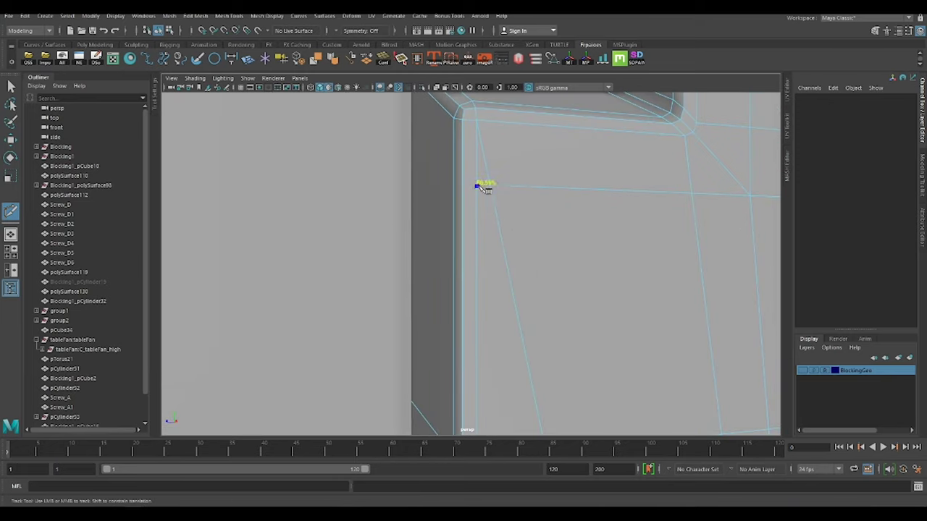
pyautogui.moveTo(477, 196)
pyautogui.keyDown('alt'); pyautogui.mouseDown()
pyautogui.moveTo(517, 275)
pyautogui.moveTo(443, 218)
pyautogui.moveTo(393, 233)
pyautogui.moveTo(624, 261)
pyautogui.mouseUp(); pyautogui.keyUp('alt')
pyautogui.press('w')
pyautogui.keyDown('alt'); pyautogui.moveTo(716, 282); pyautogui.dragTo(507, 264, button='right'); pyautogui.keyUp('alt')
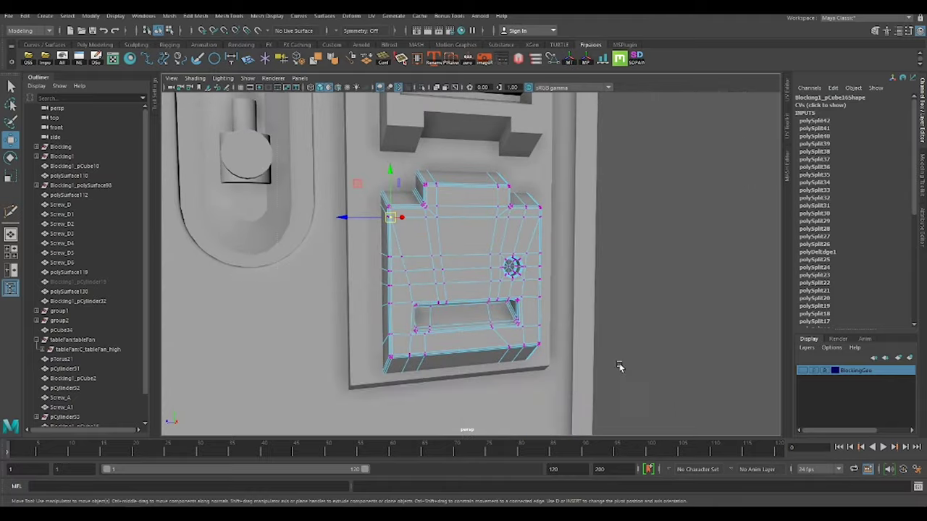
# Soften the control panel's edges and unlock its normals.
pyautogui.press('q')
pyautogui.keyDown('alt'); pyautogui.moveTo(434, 239); pyautogui.dragTo(399, 217, button='right'); pyautogui.keyUp('alt')
pyautogui.keyDown('alt'); pyautogui.moveTo(399, 218); pyautogui.dragTo(476, 249); pyautogui.keyUp('alt')
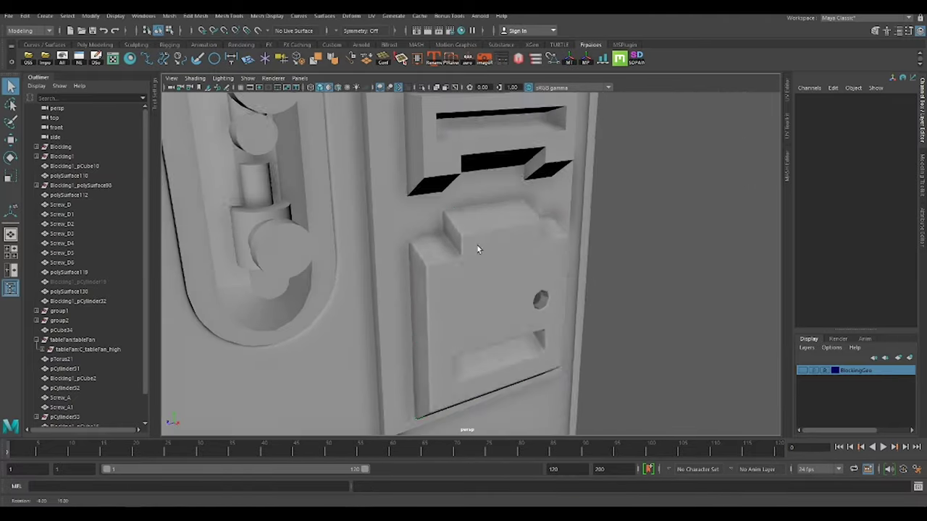
pyautogui.click(475, 248)
pyautogui.press('w')
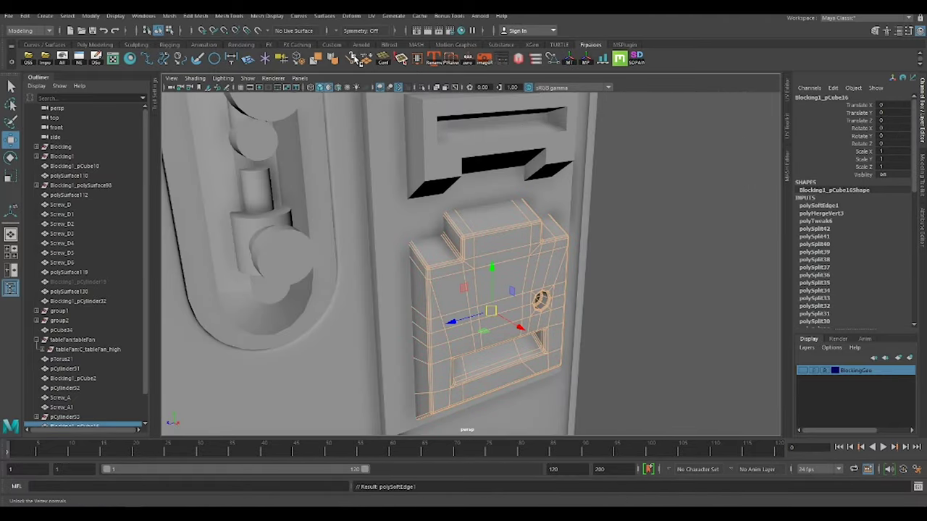
pyautogui.click(358, 57)
pyautogui.keyDown('alt'); pyautogui.moveTo(533, 271); pyautogui.dragTo(665, 218); pyautogui.keyUp('alt')
pyautogui.click(666, 219)
# Assign the existing beige blinn1 material to the control panel.
pyautogui.click(506, 290)
pyautogui.rightClick(528, 259)
pyautogui.click(680, 300)
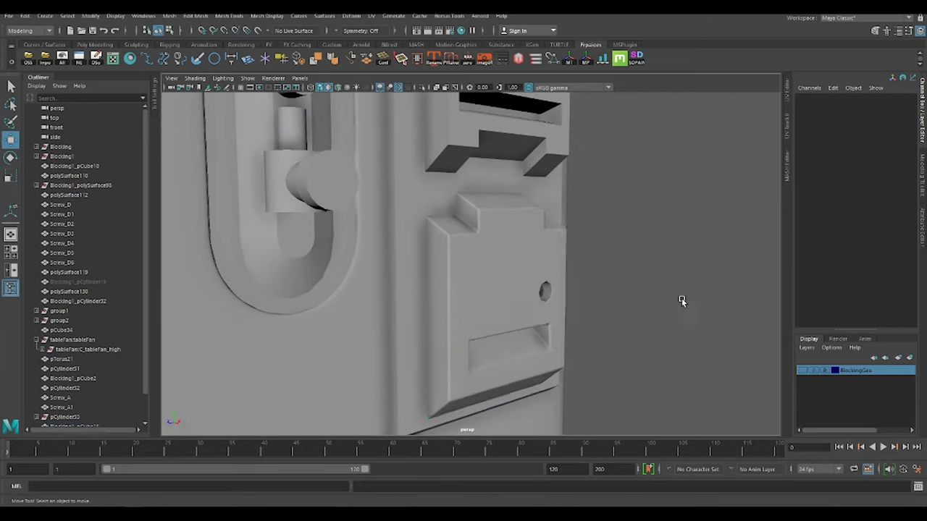
pyautogui.moveTo(507, 244)
pyautogui.mouseDown(button='right')
pyautogui.moveTo(507, 472)
pyautogui.moveTo(590, 493)
pyautogui.mouseUp(button='right')
pyautogui.keyDown('alt'); pyautogui.moveTo(590, 492); pyautogui.dragTo(399, 282, button='right'); pyautogui.keyUp('alt')
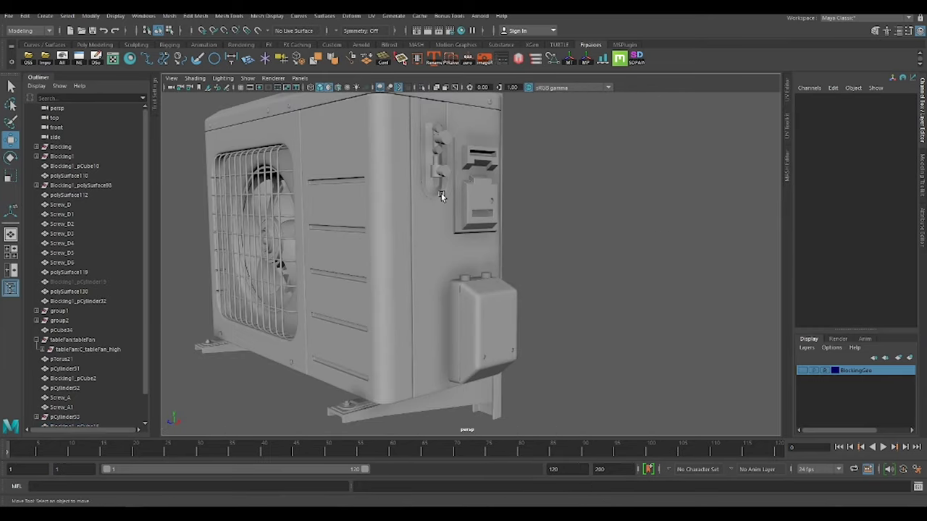
pyautogui.moveTo(335, 92)
pyautogui.keyDown('alt'); pyautogui.mouseDown()
pyautogui.moveTo(511, 234)
pyautogui.moveTo(444, 294)
pyautogui.mouseUp(); pyautogui.keyUp('alt')
pyautogui.scroll(5, 444, 294)
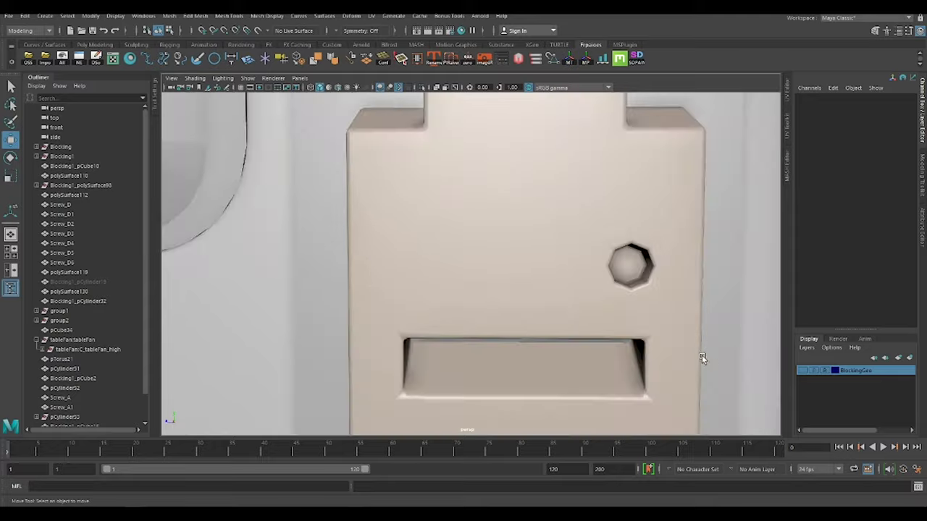
# Bevel the backing plate pCube17's edges and give it the blinn1 material.
pyautogui.click(626, 327)
pyautogui.scroll(-5, 627, 327)
pyautogui.moveTo(668, 333)
pyautogui.keyDown('alt'); pyautogui.mouseDown()
pyautogui.moveTo(621, 341)
pyautogui.moveTo(654, 302)
pyautogui.mouseUp(); pyautogui.keyUp('alt')
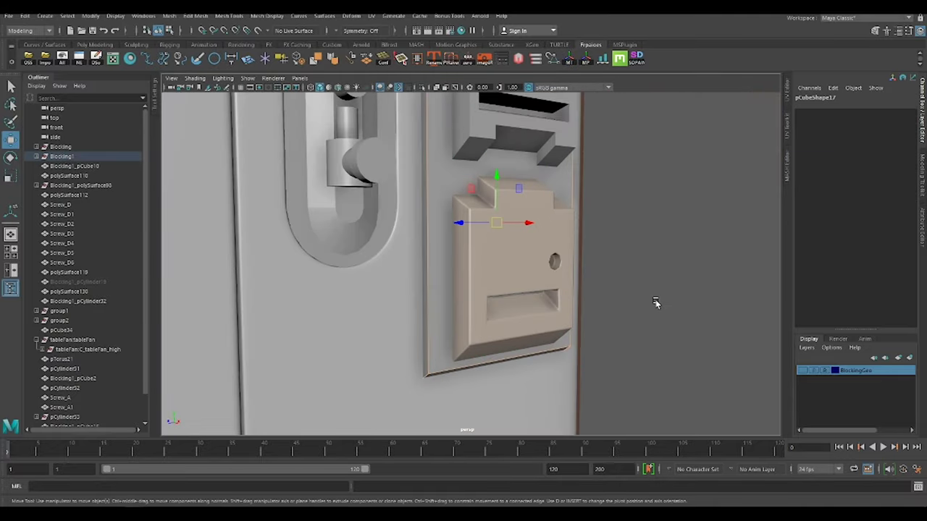
pyautogui.hotkey('ctrl', 'b')
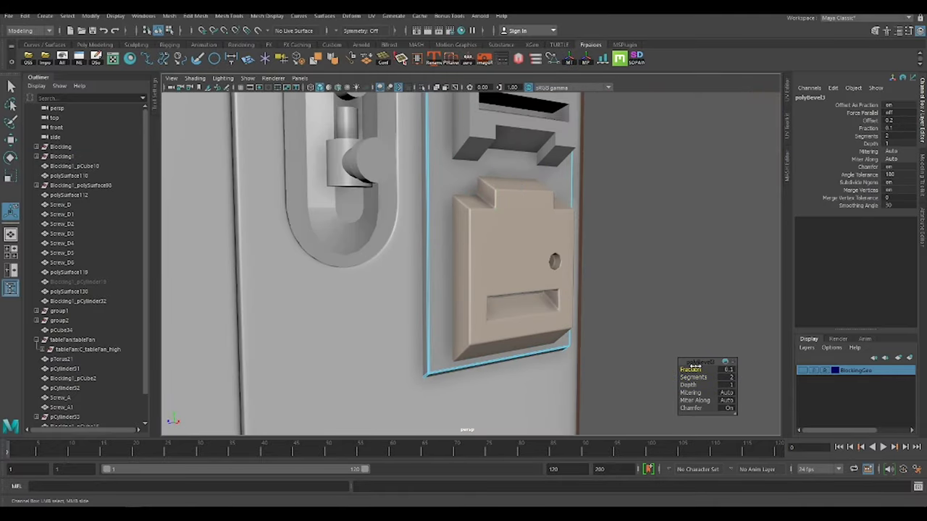
pyautogui.moveTo(493, 187)
pyautogui.mouseDown(button='right')
pyautogui.moveTo(604, 374)
pyautogui.moveTo(584, 420)
pyautogui.mouseUp(button='right')
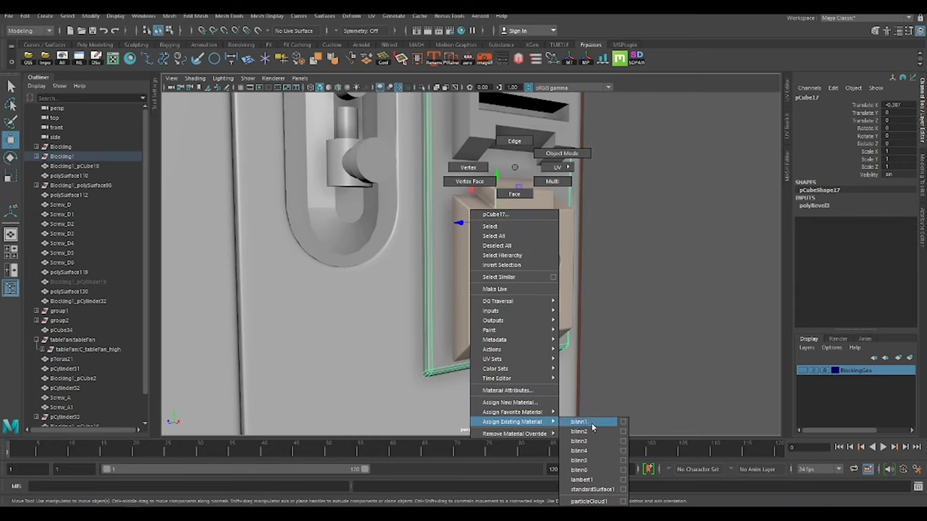
pyautogui.moveTo(584, 420)
pyautogui.keyDown('alt'); pyautogui.mouseDown()
pyautogui.moveTo(472, 268)
pyautogui.moveTo(554, 228)
pyautogui.mouseUp(); pyautogui.keyUp('alt')
# Nudge the backing plate slightly sideways behind the panel.
pyautogui.scroll(3, 553, 228)
pyautogui.click(554, 228)
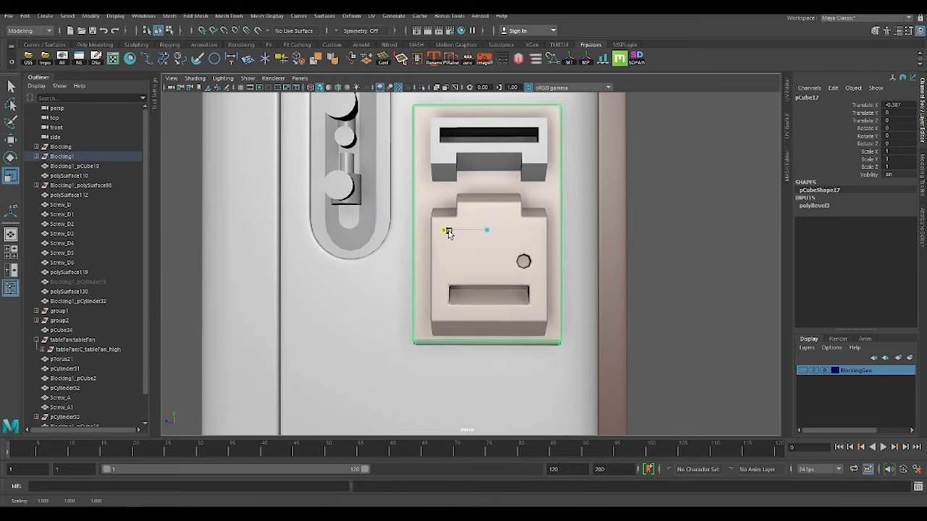
pyautogui.moveTo(449, 231); pyautogui.dragTo(459, 231)
pyautogui.click(682, 265)
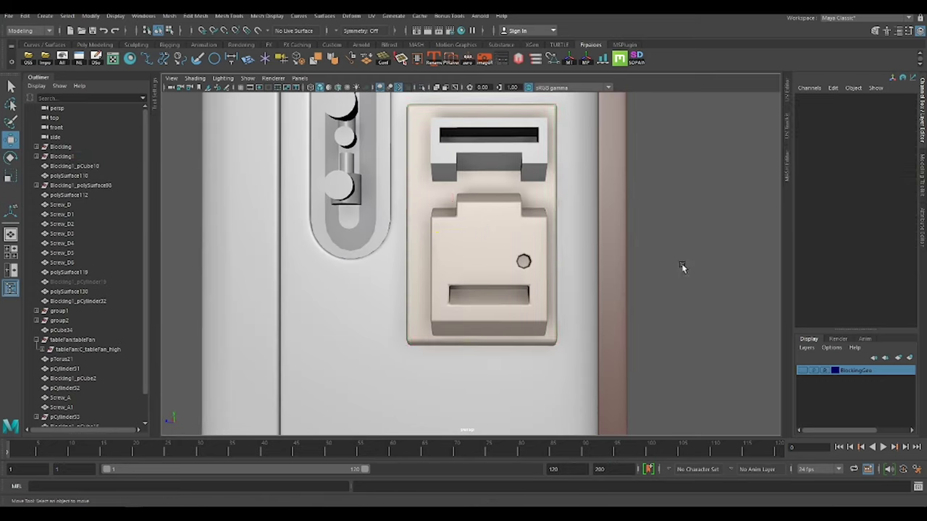
pyautogui.moveTo(682, 265)
pyautogui.keyDown('alt'); pyautogui.mouseDown()
pyautogui.moveTo(616, 298)
pyautogui.moveTo(576, 283)
pyautogui.moveTo(556, 287)
pyautogui.mouseUp(); pyautogui.keyUp('alt')
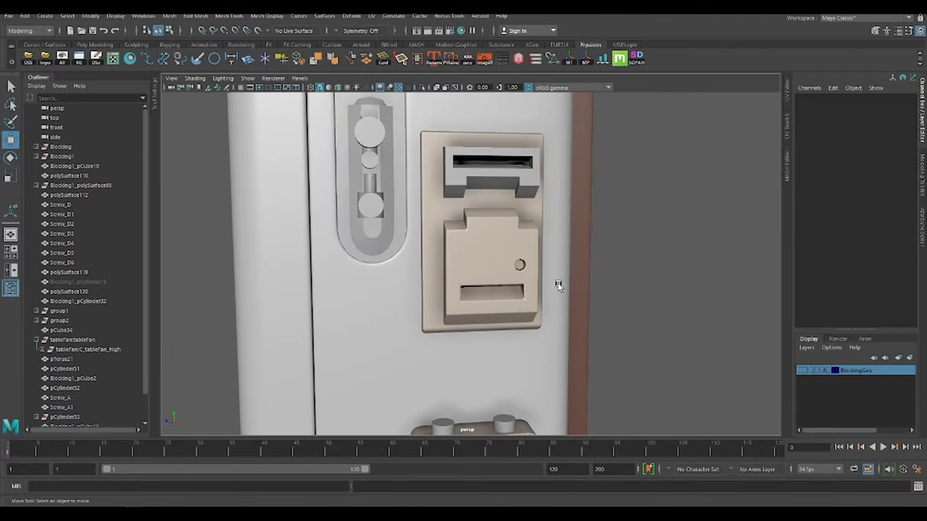
# Check the slot piece above the panel, then orbit to the unit's side.
pyautogui.scroll(3, 558, 283)
pyautogui.click(457, 216)
pyautogui.scroll(-3, 473, 337)
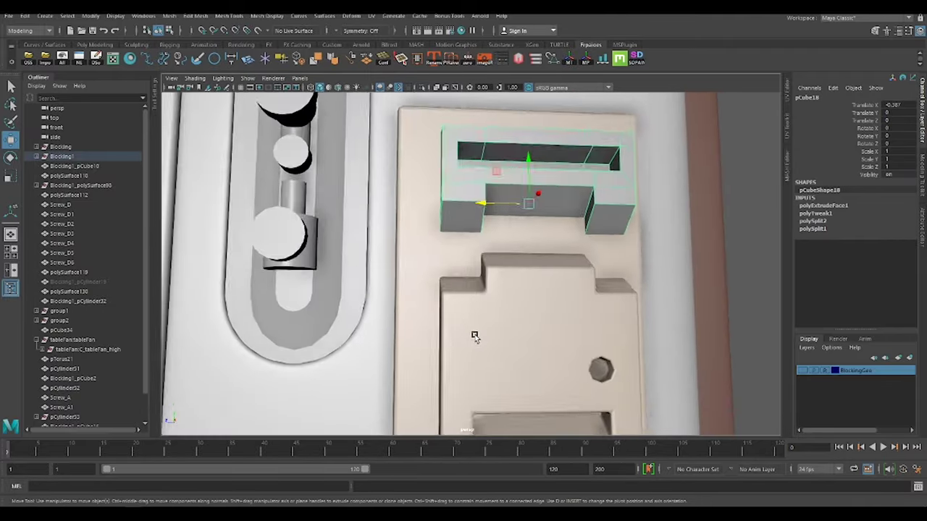
pyautogui.scroll(-5, 410, 219)
pyautogui.click(403, 263)
pyautogui.moveTo(411, 219)
pyautogui.keyDown('alt'); pyautogui.mouseDown()
pyautogui.moveTo(404, 263)
pyautogui.moveTo(535, 255)
pyautogui.moveTo(510, 252)
pyautogui.moveTo(521, 317)
pyautogui.mouseUp(); pyautogui.keyUp('alt')
# Move Screw_A2 into the panel's octagonal hole and frame it.
pyautogui.scroll(3, 594, 346)
pyautogui.click(529, 348)
pyautogui.keyDown('alt'); pyautogui.moveTo(529, 348); pyautogui.dragTo(604, 290); pyautogui.keyUp('alt')
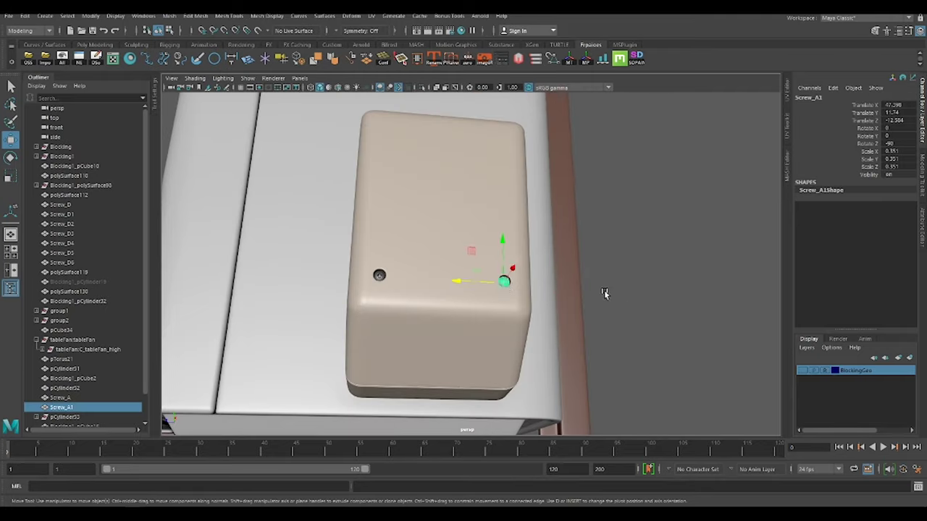
pyautogui.scroll(-3, 483, 253)
pyautogui.keyDown('alt'); pyautogui.moveTo(482, 252); pyautogui.dragTo(532, 282); pyautogui.keyUp('alt')
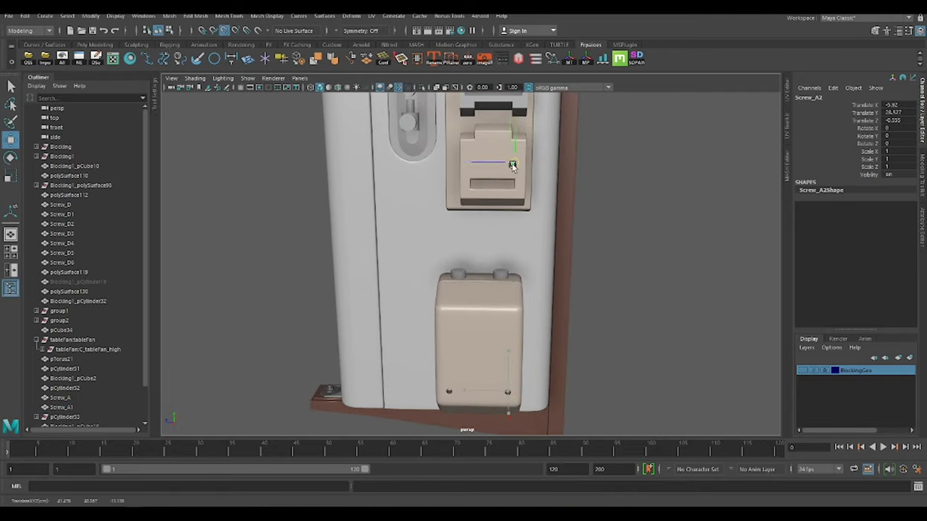
pyautogui.press('f')
pyautogui.scroll(-3, 502, 259)
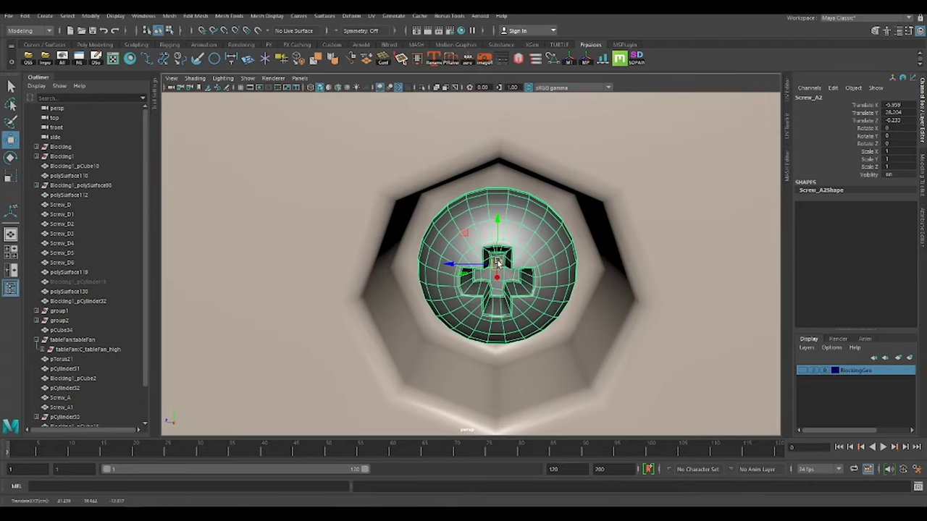
pyautogui.scroll(-5, 669, 248)
# Select the lower junction box, the control panel, then the slot piece above it.
pyautogui.click(670, 249)
pyautogui.press('r')
pyautogui.scroll(-2, 306, 197)
pyautogui.click(446, 275)
pyautogui.press('w')
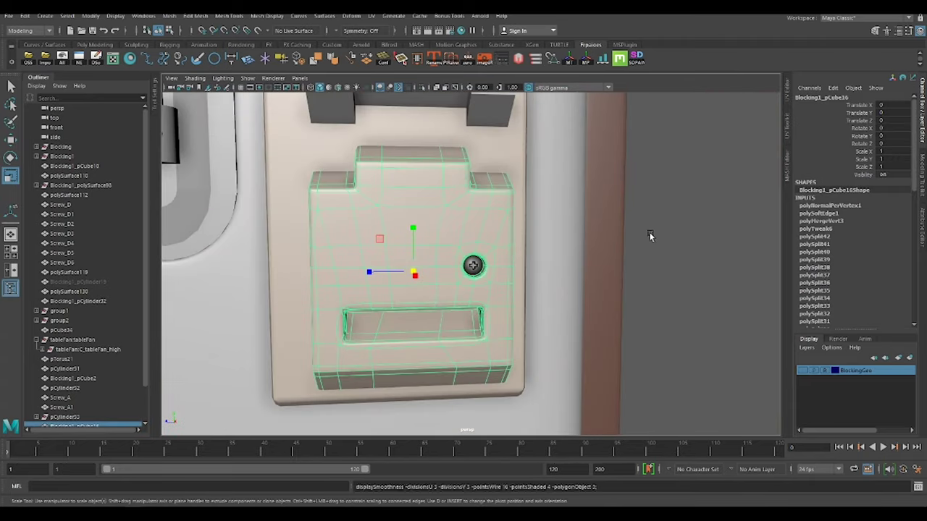
pyautogui.click(585, 219)
pyautogui.scroll(3, 534, 275)
pyautogui.click(534, 275)
pyautogui.keyDown('alt'); pyautogui.moveTo(533, 275); pyautogui.dragTo(548, 260); pyautogui.keyUp('alt')
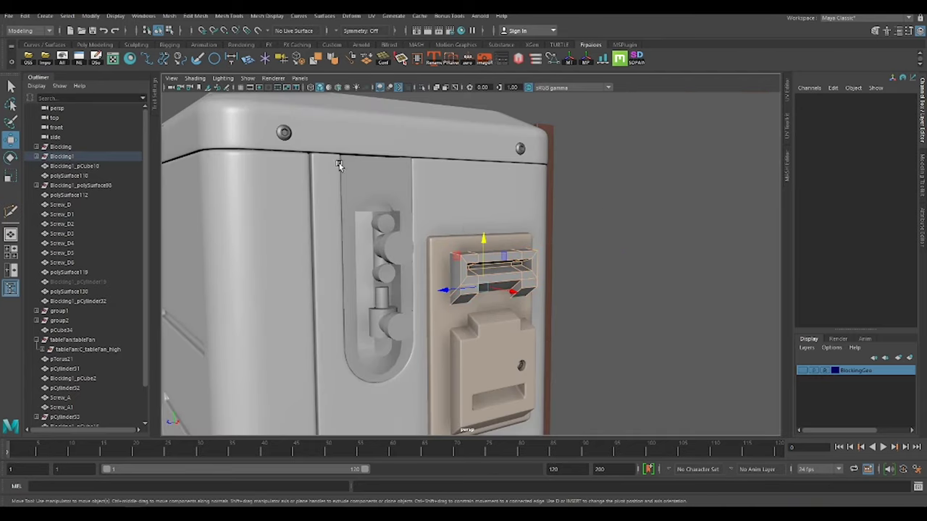
# Insert an edge loop across the vent frame pCube18.
pyautogui.click(322, 311)
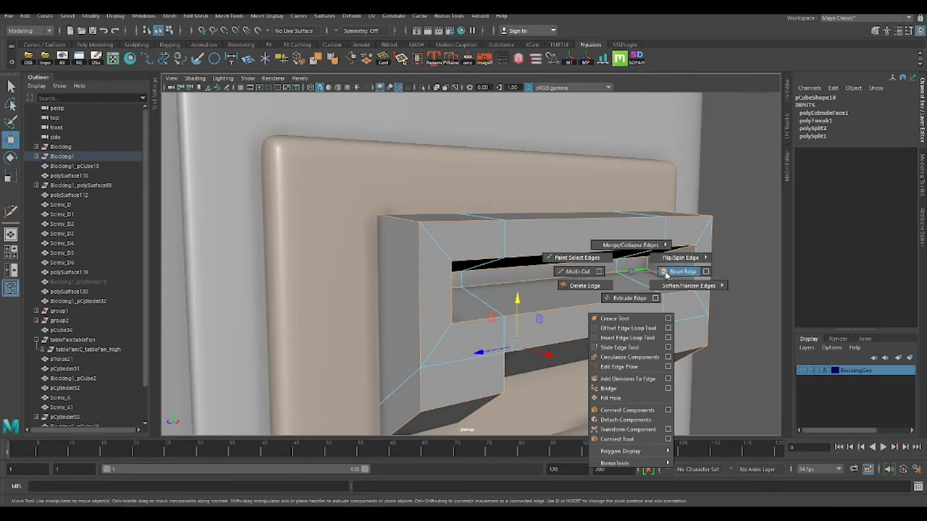
pyautogui.keyDown('shift'); pyautogui.moveTo(620, 249); pyautogui.dragTo(673, 271, button='right'); pyautogui.keyUp('shift')
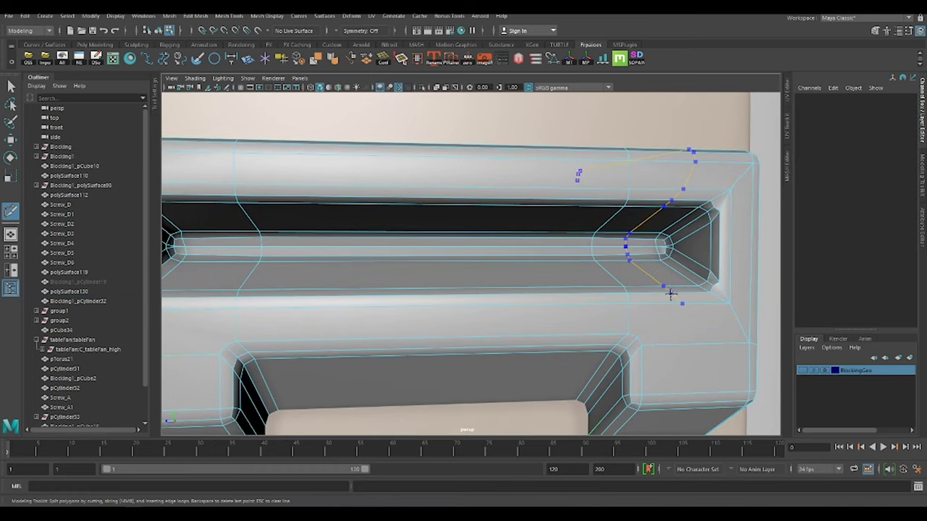
pyautogui.click(478, 315)
pyautogui.press('w')
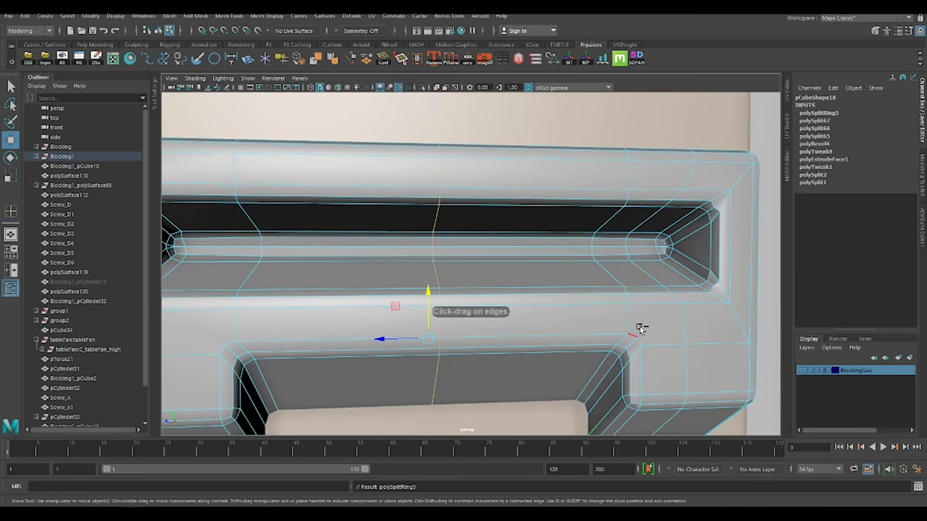
# Add corner cuts around the slot opening and adjust a corner vertex.
pyautogui.press('Return')
pyautogui.press('w')
pyautogui.click(661, 246)
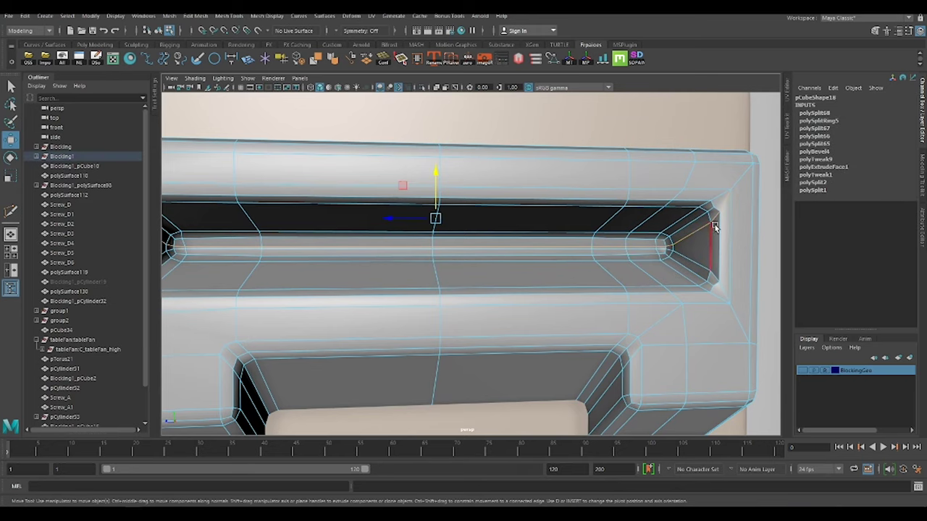
pyautogui.scroll(-2, 610, 228)
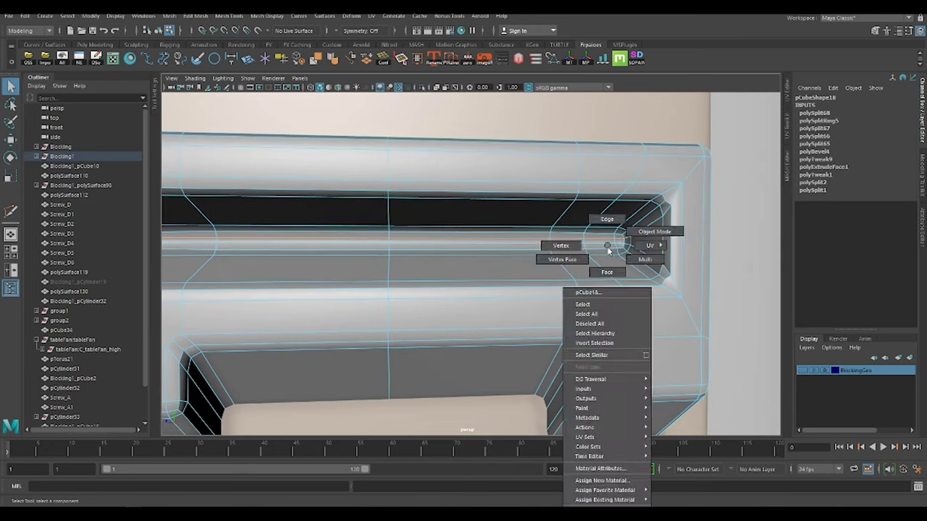
pyautogui.keyDown('shift'); pyautogui.moveTo(611, 230); pyautogui.dragTo(647, 244, button='right'); pyautogui.keyUp('shift')
pyautogui.scroll(-2, 687, 240)
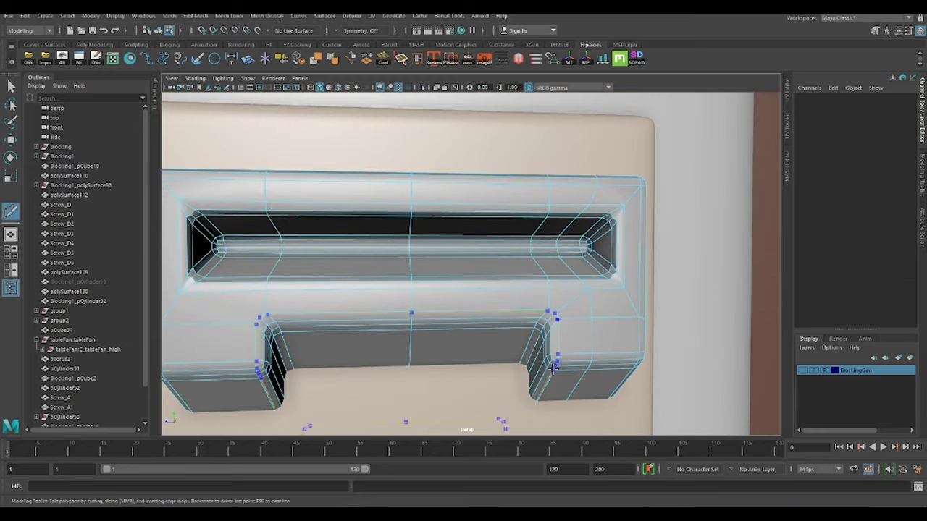
# Mirror the vent piece across its Bounding Box into a full part.
pyautogui.press('w')
pyautogui.scroll(-5, 498, 263)
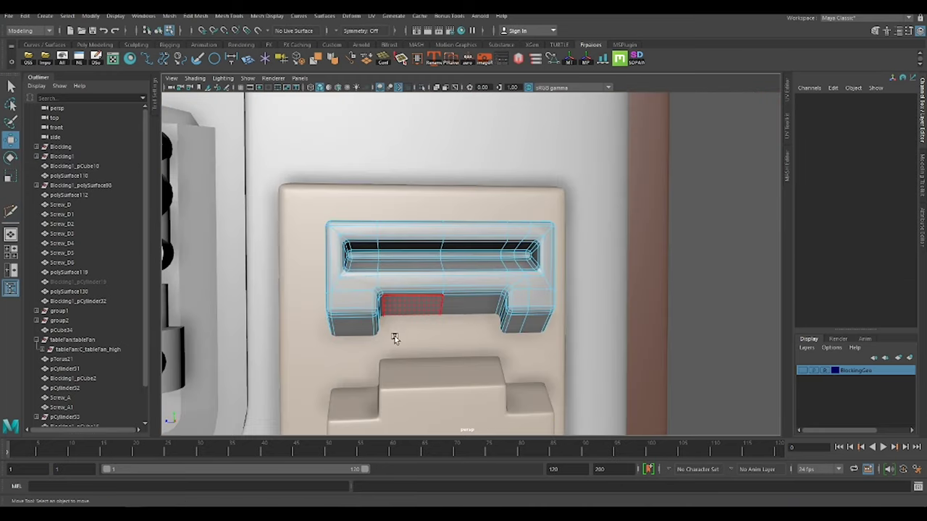
pyautogui.click(393, 306)
pyautogui.hotkey('ctrl', '1')
pyautogui.keyDown('shift'); pyautogui.moveTo(500, 282); pyautogui.dragTo(510, 362, button='right'); pyautogui.keyUp('shift')
pyautogui.click(745, 373)
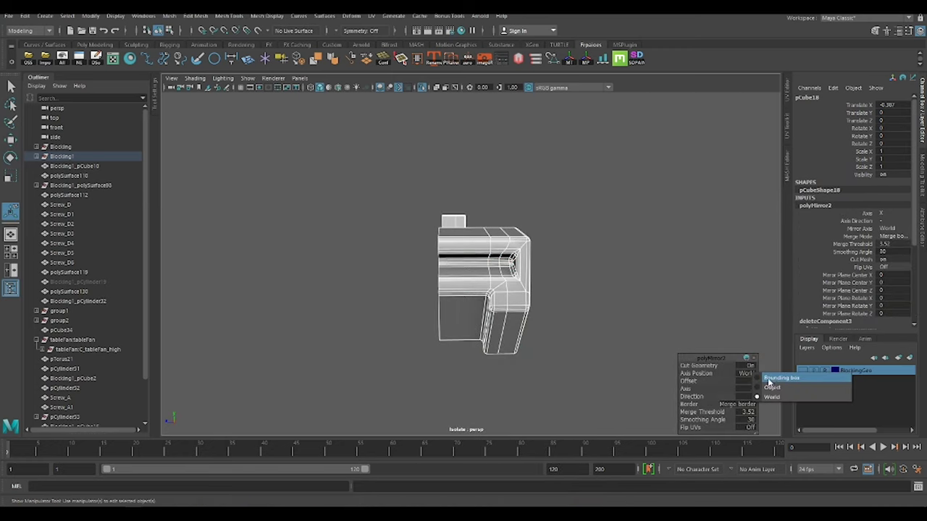
pyautogui.click(755, 397)
# Merge the mirror seam vertices, then quadrangulate and soften the vent piece.
pyautogui.moveTo(321, 155); pyautogui.dragTo(550, 369)
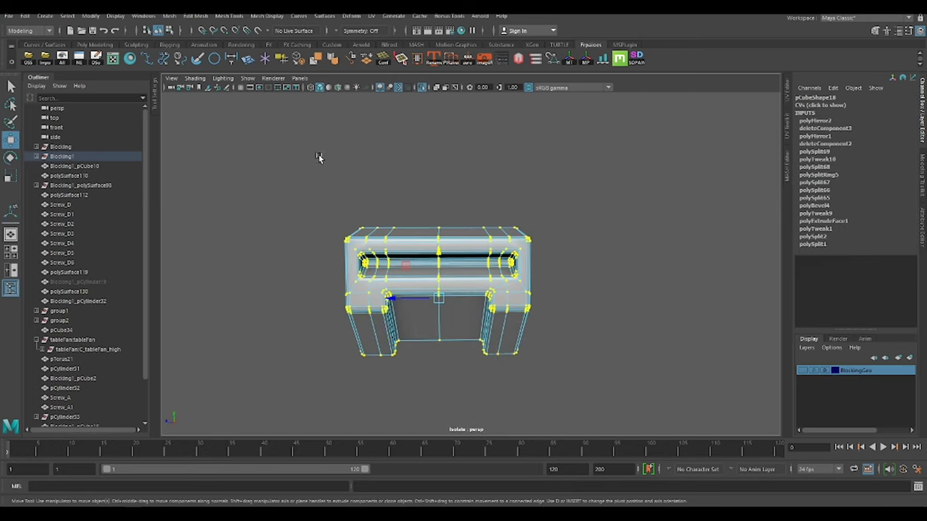
pyautogui.scroll(5, 438, 247)
pyautogui.click(500, 201)
pyautogui.press('1')
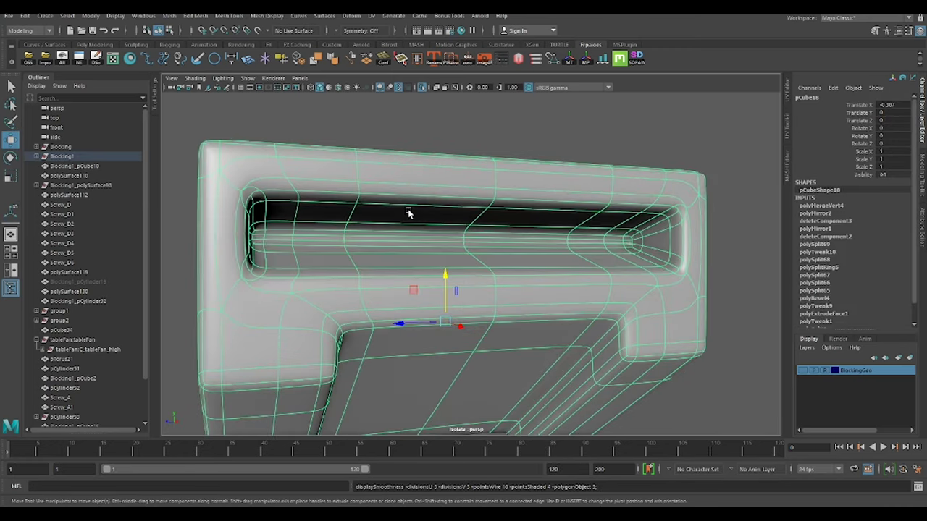
pyautogui.moveTo(662, 219); pyautogui.dragTo(737, 202, button='right')
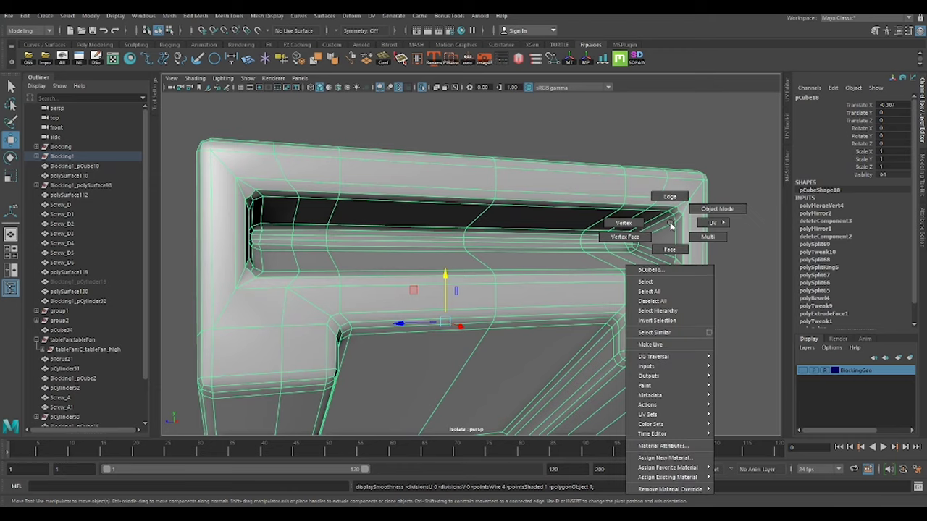
pyautogui.click(330, 60)
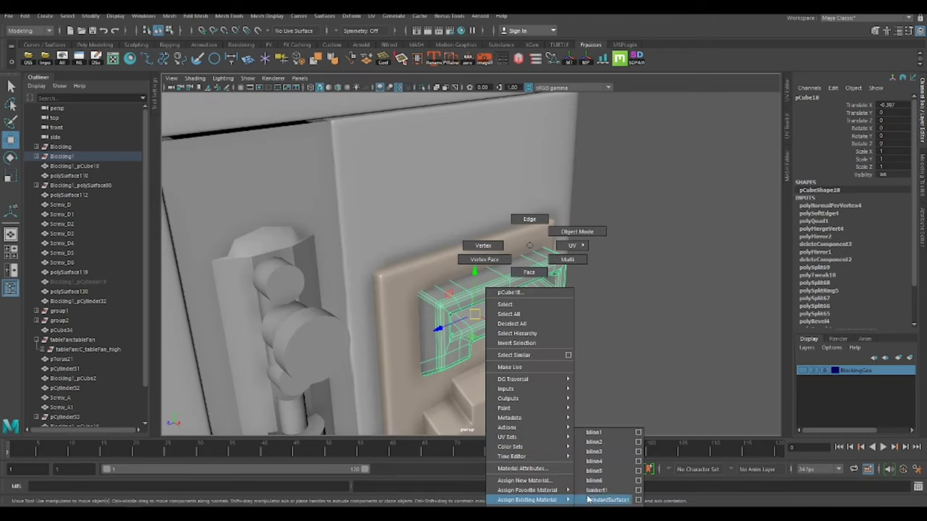
pyautogui.moveTo(528, 238); pyautogui.dragTo(594, 497, button='right')
pyautogui.moveTo(463, 290)
pyautogui.keyDown('alt'); pyautogui.mouseDown()
pyautogui.moveTo(402, 205)
pyautogui.moveTo(289, 203)
pyautogui.moveTo(543, 259)
pyautogui.moveTo(526, 253)
pyautogui.mouseUp(); pyautogui.keyUp('alt')
pyautogui.click(465, 252)
# Select the vent piece's lower-panel vertices and tilt the panel outward.
pyautogui.press('f')
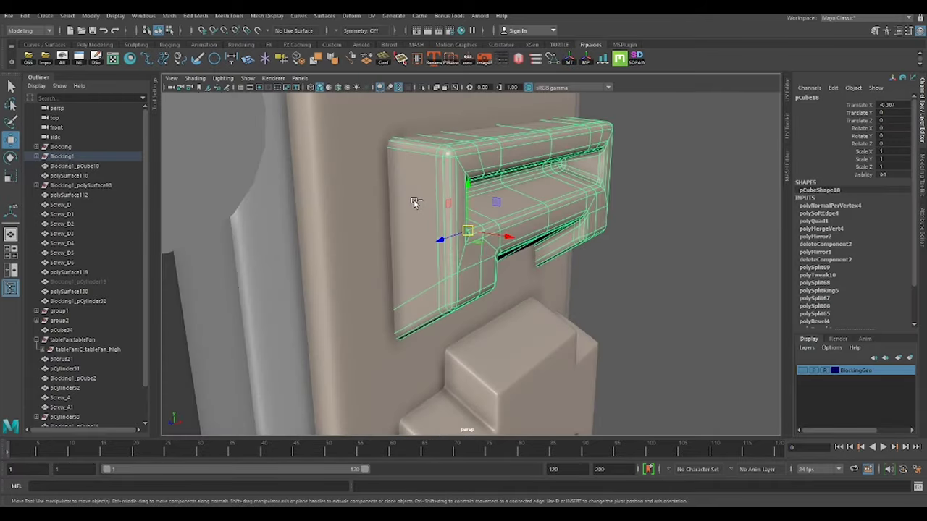
pyautogui.hotkey('ctrl', '1')
pyautogui.keyDown('alt'); pyautogui.moveTo(497, 192); pyautogui.dragTo(368, 205); pyautogui.keyUp('alt')
pyautogui.moveTo(580, 321)
pyautogui.mouseDown()
pyautogui.moveTo(473, 122)
pyautogui.moveTo(381, 190)
pyautogui.mouseUp()
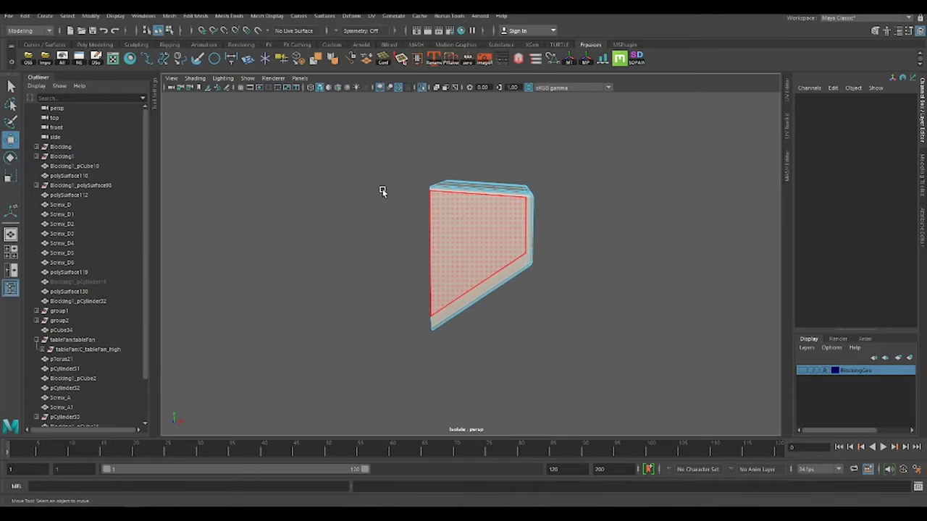
pyautogui.hotkey('ctrl', '1')
pyautogui.keyDown('alt'); pyautogui.moveTo(440, 249); pyautogui.dragTo(458, 238); pyautogui.keyUp('alt')
pyautogui.moveTo(510, 253)
pyautogui.mouseDown()
pyautogui.moveTo(548, 244)
pyautogui.moveTo(497, 207)
pyautogui.moveTo(499, 165)
pyautogui.moveTo(492, 222)
pyautogui.moveTo(494, 198)
pyautogui.mouseUp()
pyautogui.press('e')
# Add Multi-Cut cuts and an edge loop along the slanted panel's edges.
pyautogui.moveTo(437, 225); pyautogui.dragTo(471, 210, button='right')
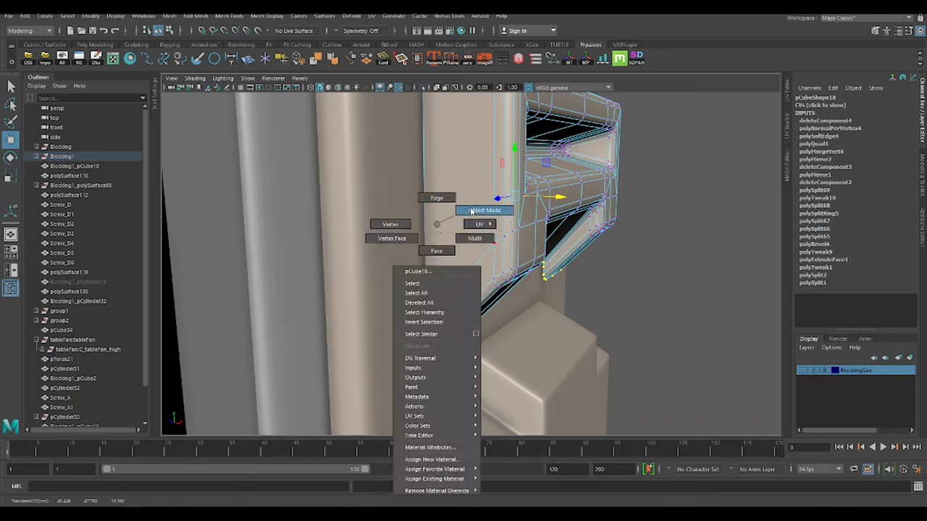
pyautogui.hotkey('ctrl', 'shift', 'x')
pyautogui.click(436, 319)
pyautogui.scroll(3, 436, 319)
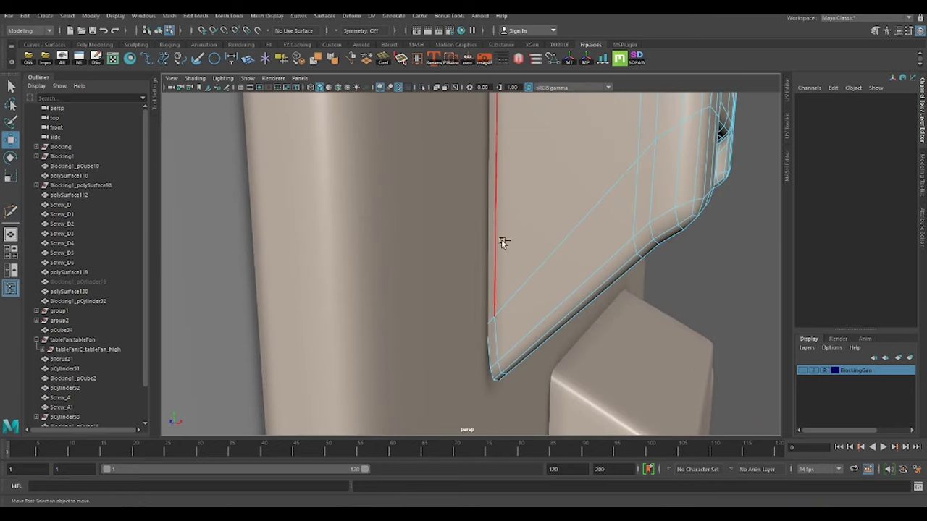
pyautogui.press('e')
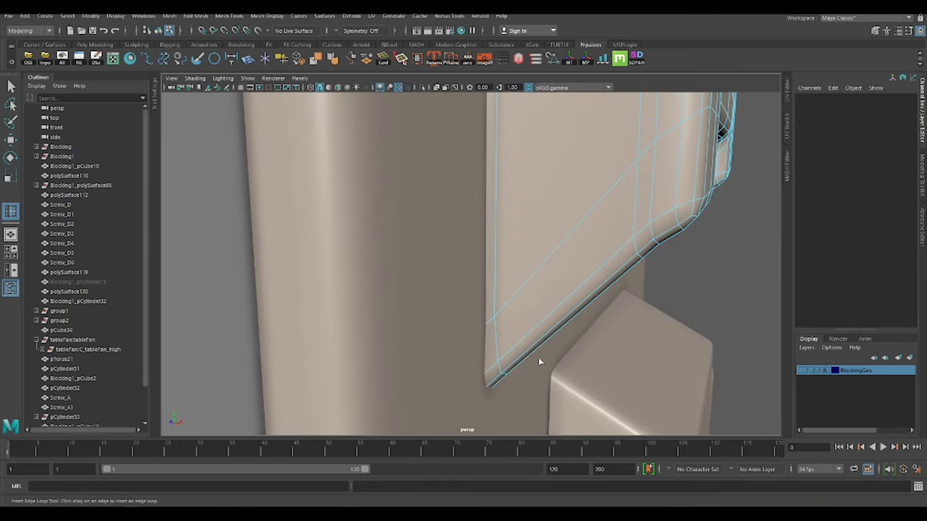
pyautogui.click(502, 367)
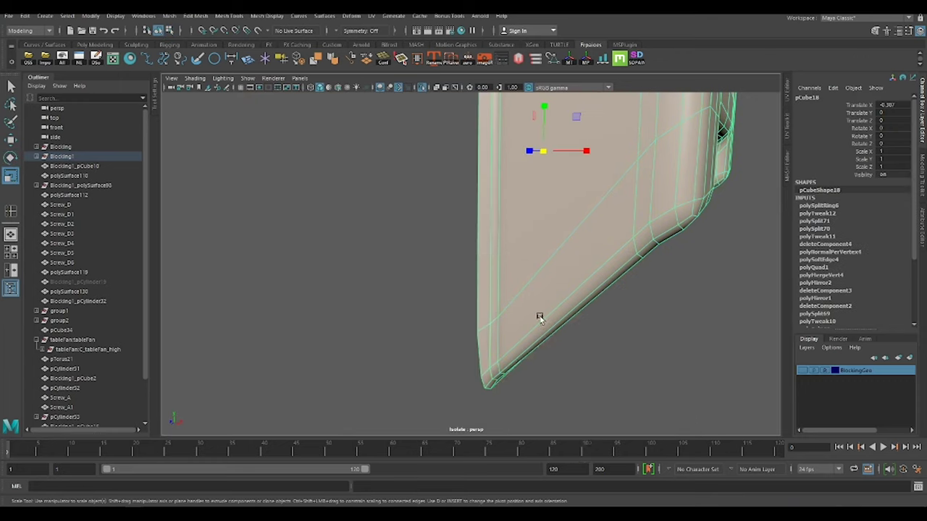
pyautogui.click(499, 315)
pyautogui.click(637, 159)
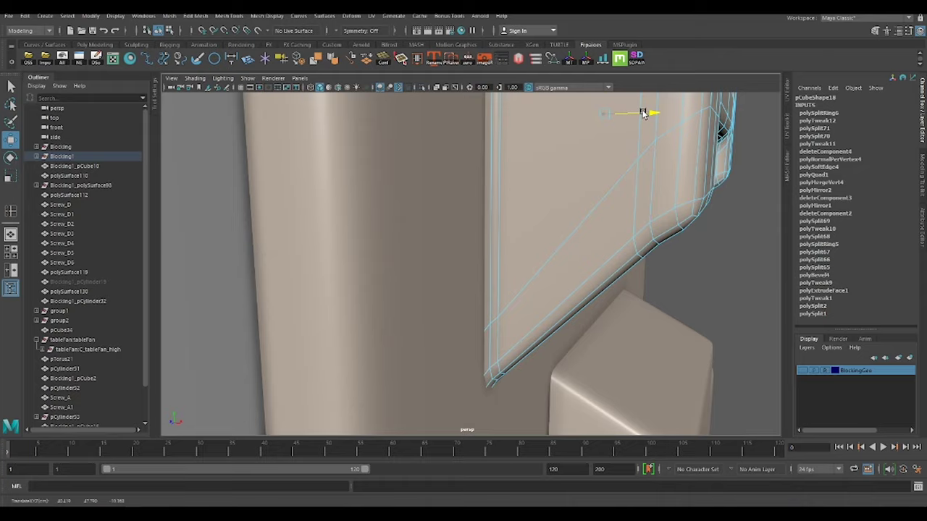
pyautogui.scroll(-5, 643, 113)
# Reset the vent piece's pivot and transforms, then select the door panel.
pyautogui.moveTo(666, 253)
pyautogui.keyDown('alt'); pyautogui.mouseDown()
pyautogui.moveTo(466, 244)
pyautogui.moveTo(529, 195)
pyautogui.mouseUp(); pyautogui.keyUp('alt')
pyautogui.click(529, 194)
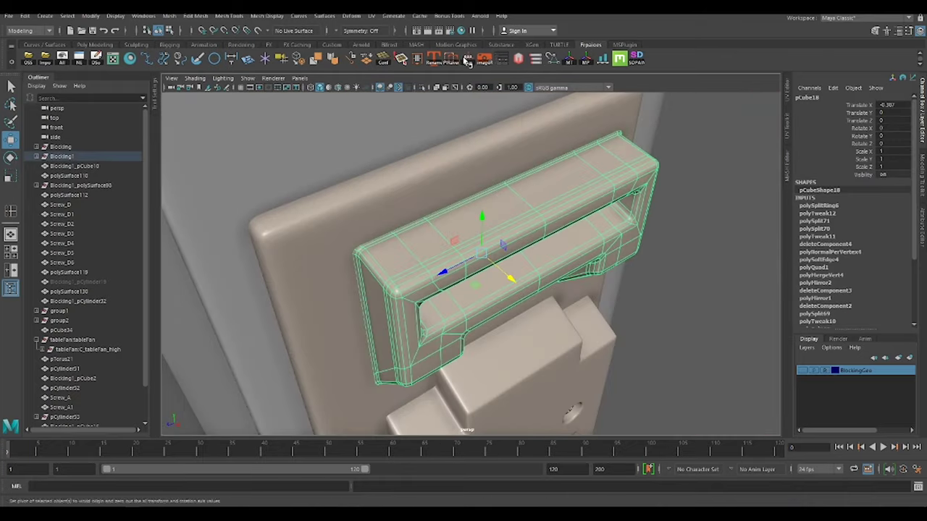
pyautogui.click(366, 58)
pyautogui.moveTo(584, 170)
pyautogui.keyDown('alt'); pyautogui.mouseDown()
pyautogui.moveTo(496, 236)
pyautogui.moveTo(547, 279)
pyautogui.mouseUp(); pyautogui.keyUp('alt')
pyautogui.click(546, 279)
pyautogui.moveTo(513, 248)
pyautogui.keyDown('alt'); pyautogui.mouseDown()
pyautogui.moveTo(534, 261)
pyautogui.moveTo(567, 176)
pyautogui.moveTo(583, 303)
pyautogui.moveTo(524, 261)
pyautogui.moveTo(490, 268)
pyautogui.moveTo(483, 230)
pyautogui.mouseUp(); pyautogui.keyUp('alt')
pyautogui.hotkey('ctrl', 'shift', 'x')
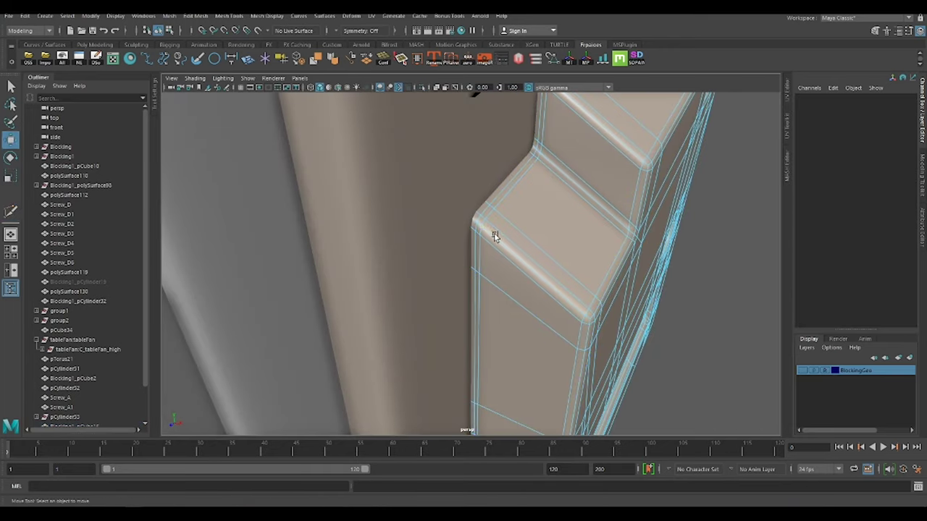
# Scale the door panel, then select the latch piece.
pyautogui.click(495, 237)
pyautogui.press('r')
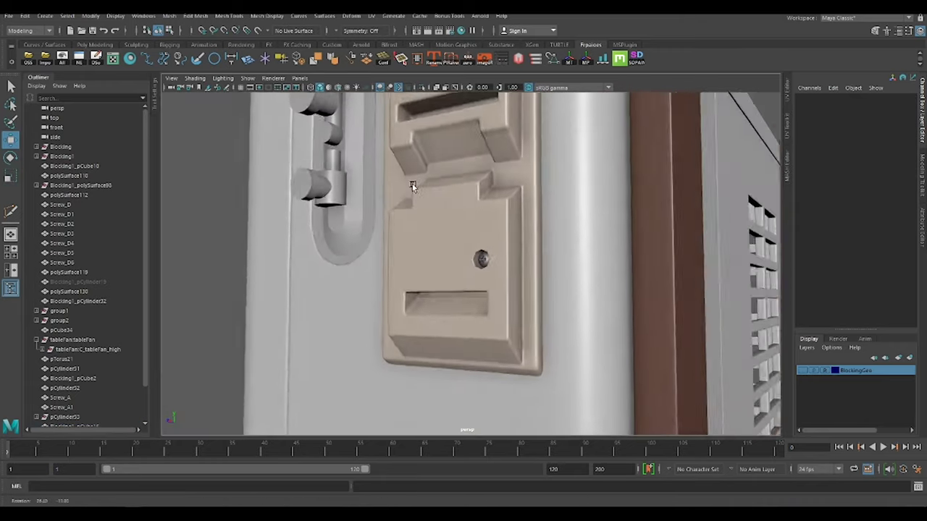
pyautogui.moveTo(567, 222)
pyautogui.keyDown('alt'); pyautogui.mouseDown()
pyautogui.moveTo(482, 176)
pyautogui.moveTo(431, 190)
pyautogui.moveTo(513, 244)
pyautogui.moveTo(611, 277)
pyautogui.moveTo(376, 295)
pyautogui.mouseUp(); pyautogui.keyUp('alt')
pyautogui.click(431, 189)
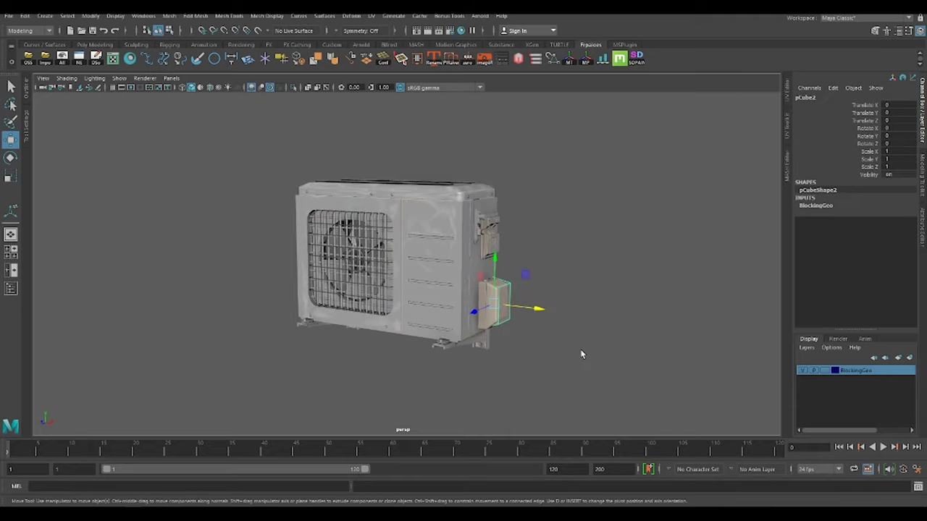
pyautogui.moveTo(417, 346)
pyautogui.keyDown('alt'); pyautogui.mouseDown()
pyautogui.moveTo(601, 337)
pyautogui.moveTo(498, 361)
pyautogui.moveTo(435, 311)
pyautogui.mouseUp(); pyautogui.keyUp('alt')
pyautogui.click(602, 338)
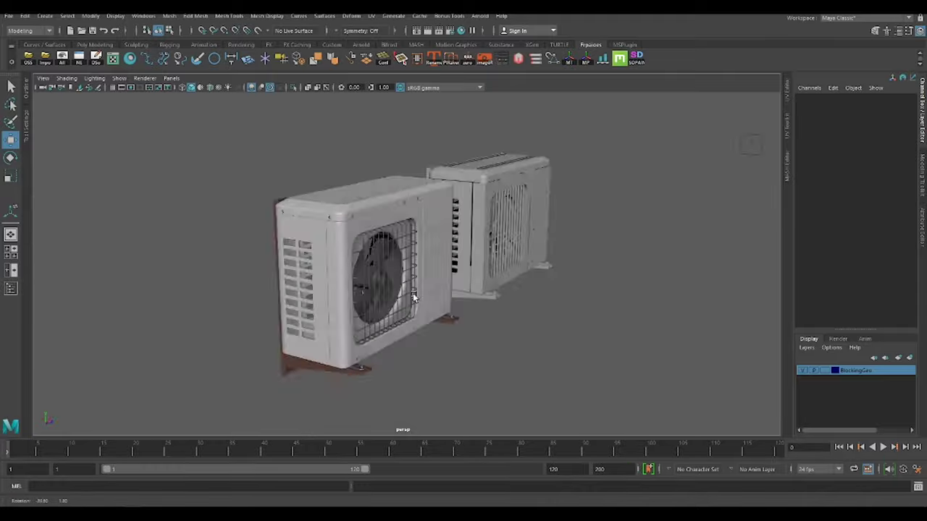
pyautogui.scroll(5, 527, 336)
pyautogui.scroll(-5, 527, 336)
pyautogui.moveTo(527, 336)
pyautogui.keyDown('alt'); pyautogui.mouseDown()
pyautogui.moveTo(502, 325)
pyautogui.moveTo(528, 326)
pyautogui.moveTo(405, 290)
pyautogui.mouseUp(); pyautogui.keyUp('alt')
pyautogui.click(318, 275)
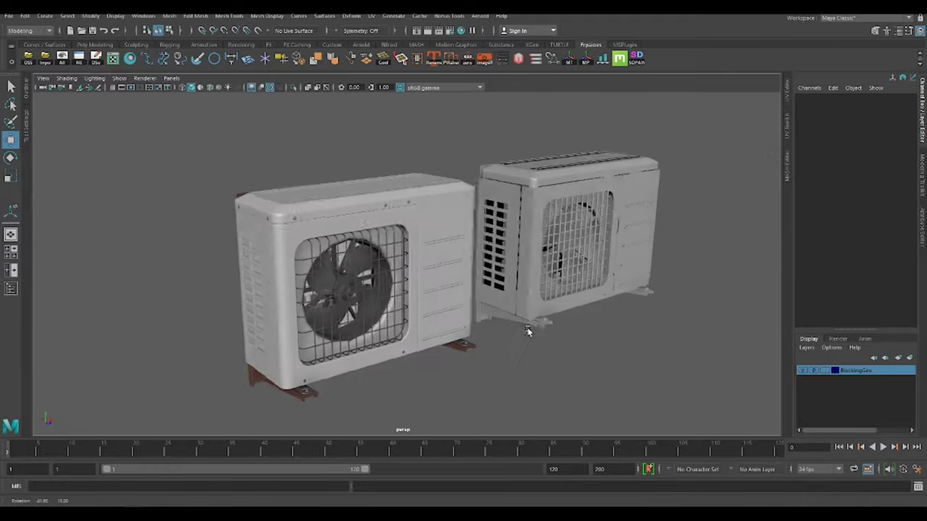
pyautogui.click(461, 152)
pyautogui.moveTo(462, 152)
pyautogui.keyDown('alt'); pyautogui.mouseDown()
pyautogui.moveTo(427, 156)
pyautogui.moveTo(465, 171)
pyautogui.moveTo(415, 172)
pyautogui.moveTo(577, 307)
pyautogui.moveTo(294, 234)
pyautogui.moveTo(341, 207)
pyautogui.moveTo(491, 209)
pyautogui.mouseUp(); pyautogui.keyUp('alt')
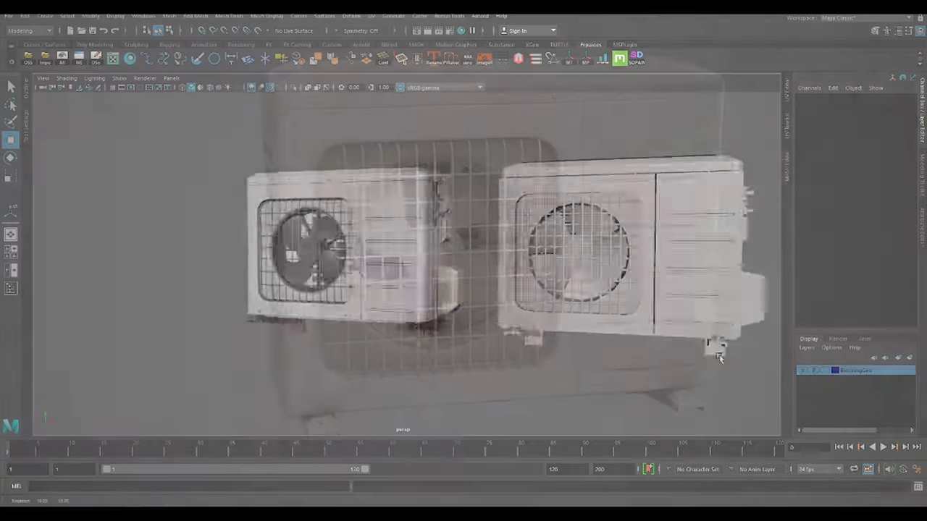